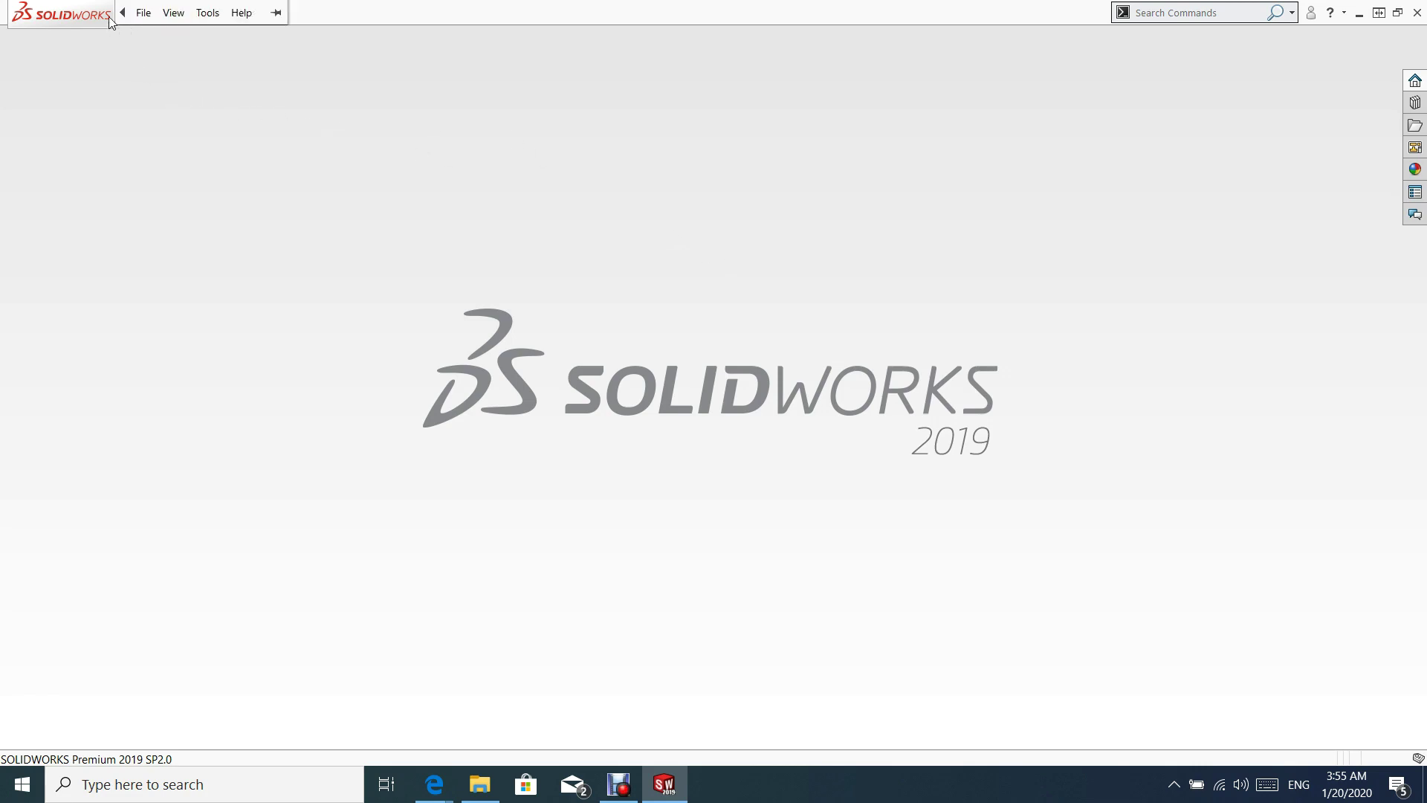
- Create a new part document and check its unit system
left_click(141, 13)
left_click(171, 37)
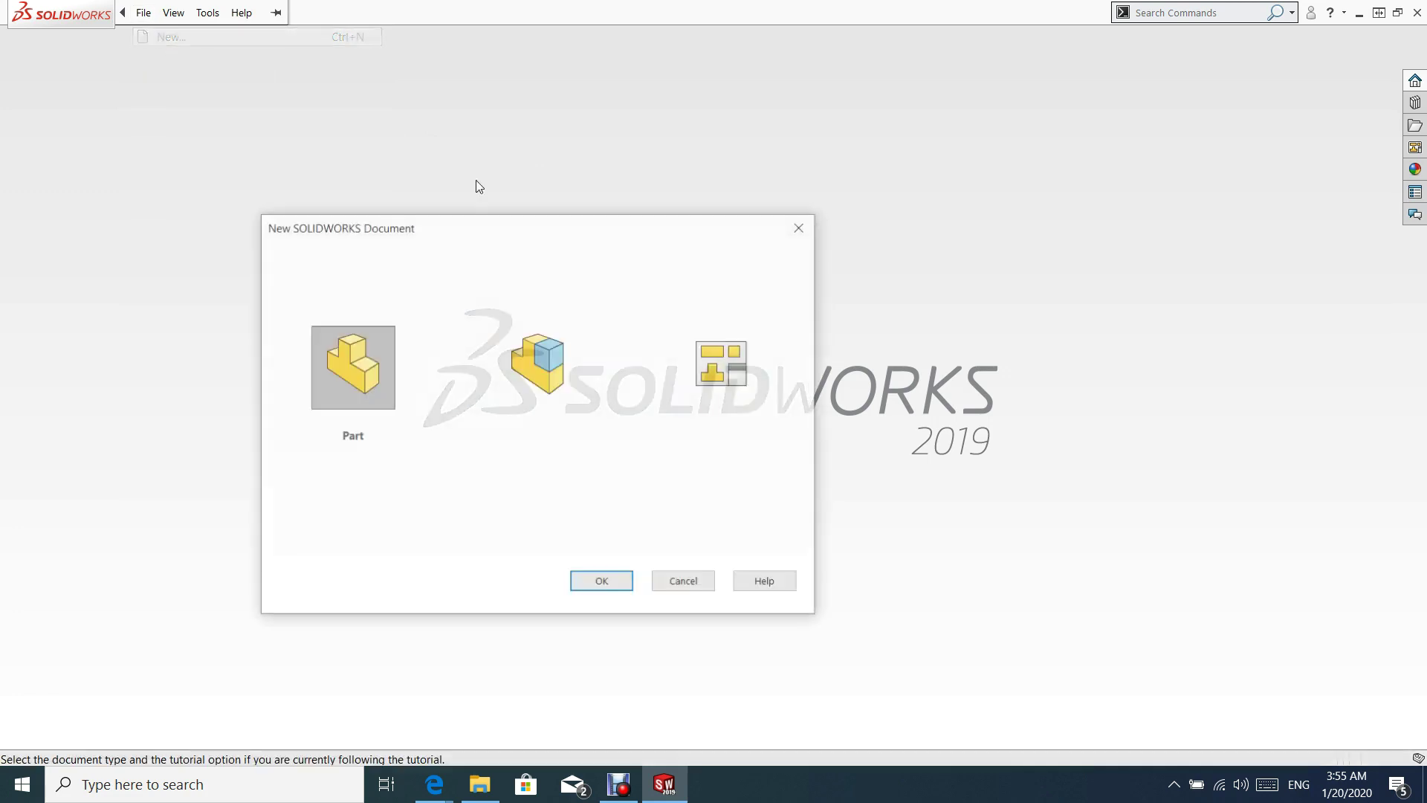
left_click(363, 377)
left_click(604, 582)
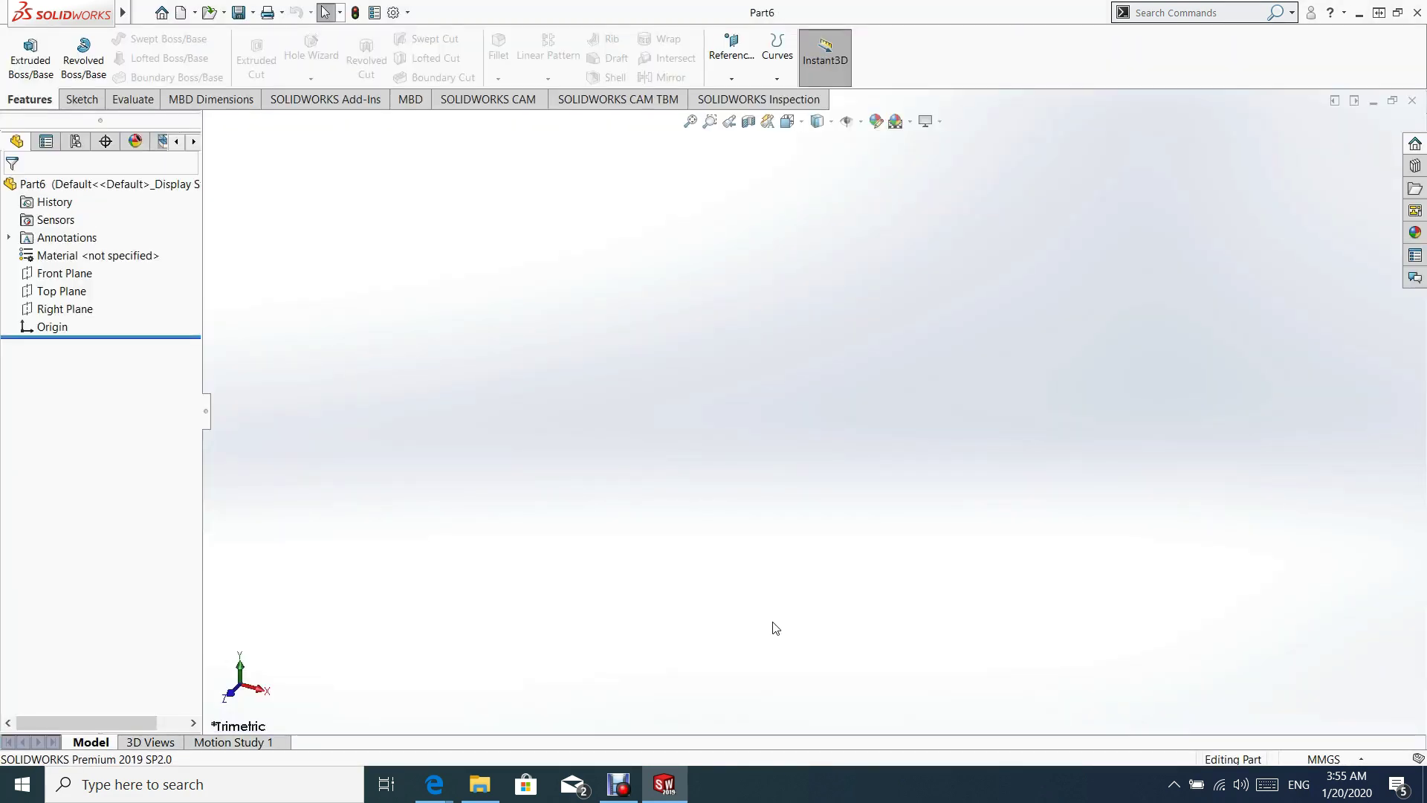
left_click(1362, 759)
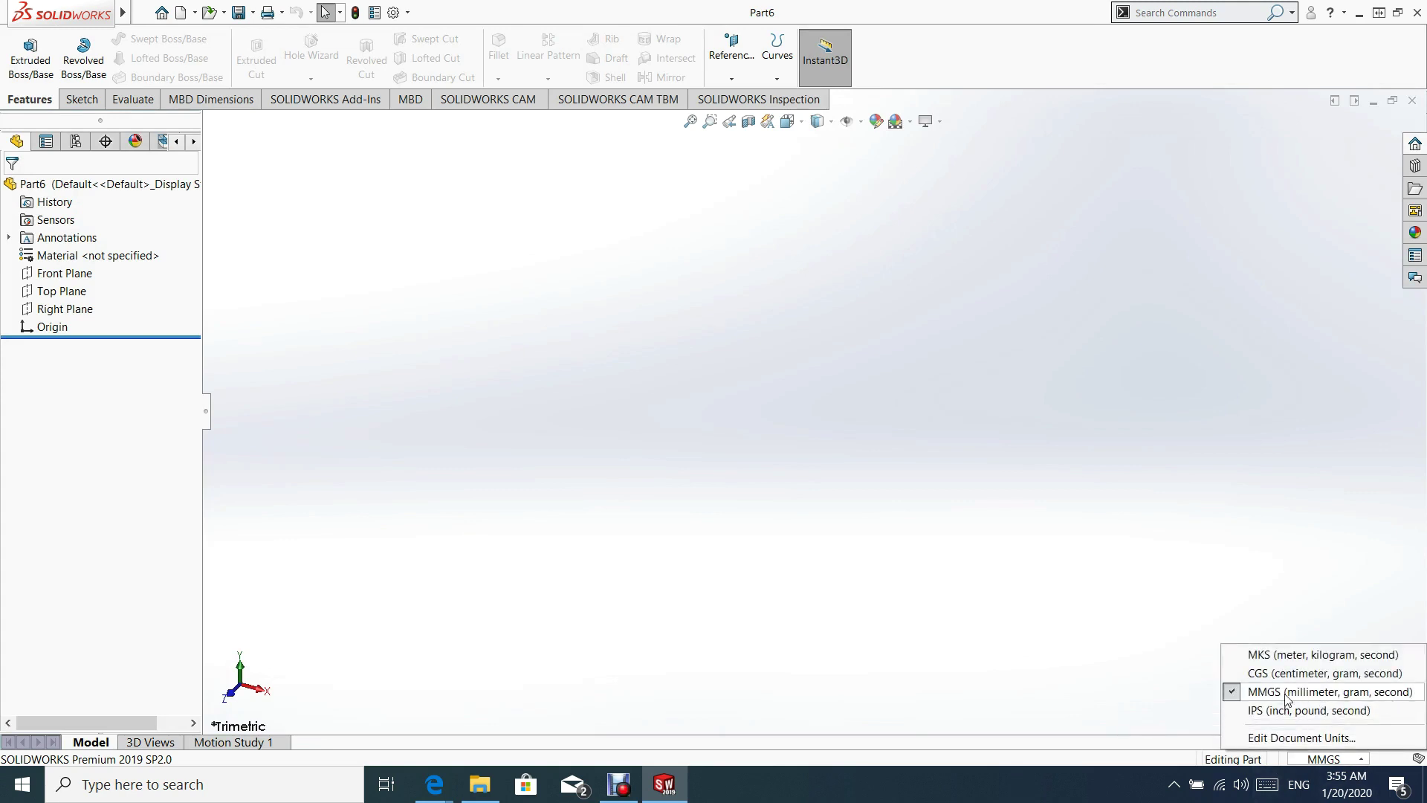
left_click(803, 556)
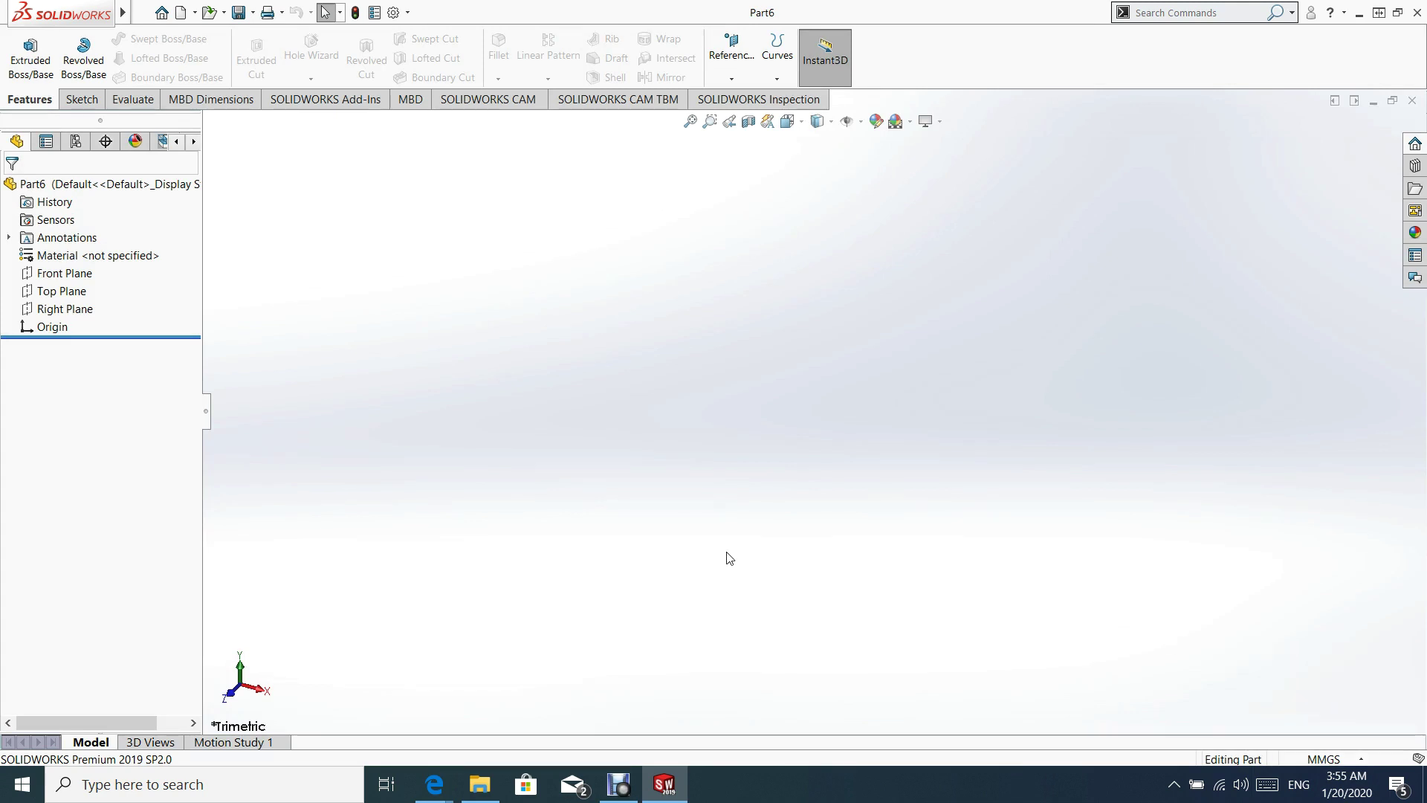
- Start a sketch on the Front Plane and draw a base rectangle from the origin, about 107 mm by 17 mm, extending right and down
left_click(65, 274)
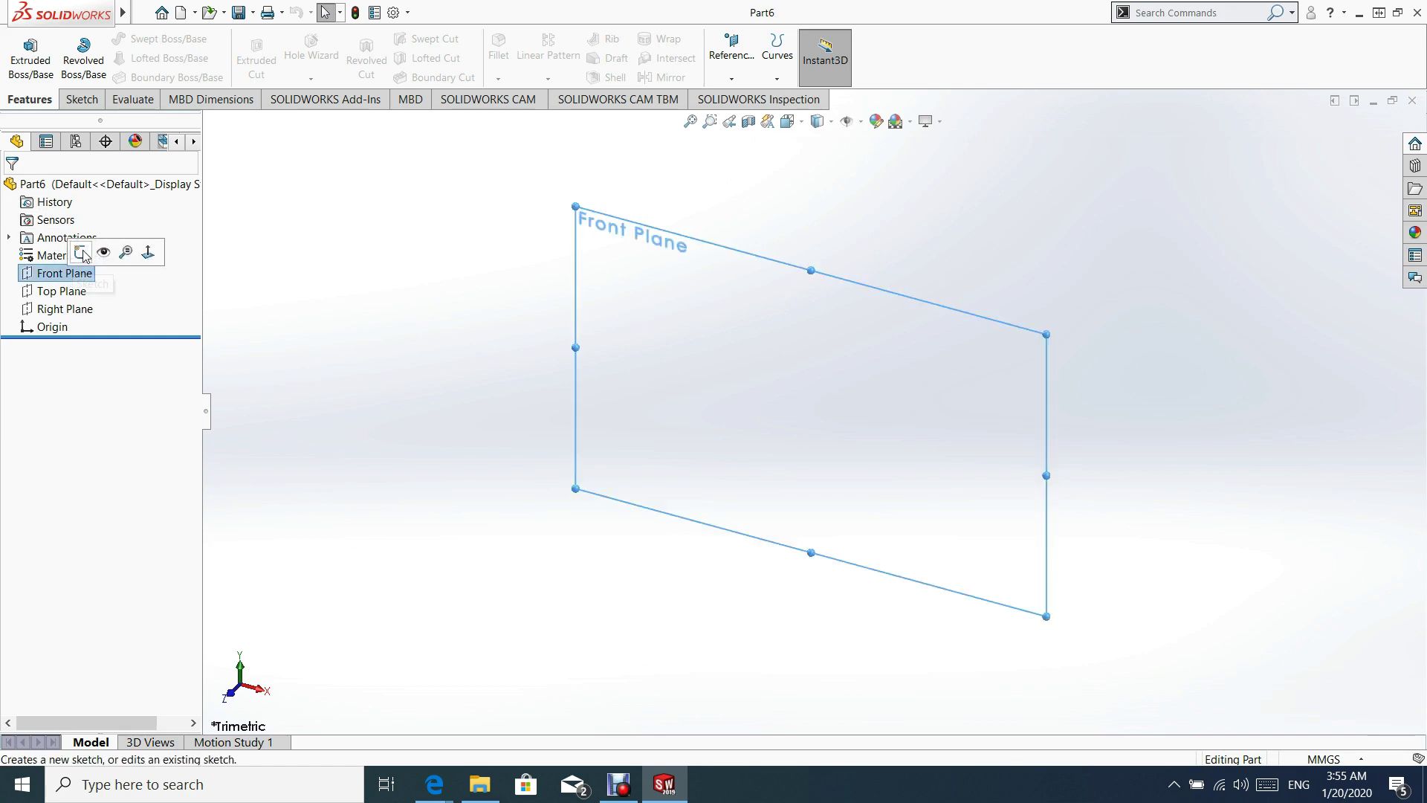
left_click(86, 252)
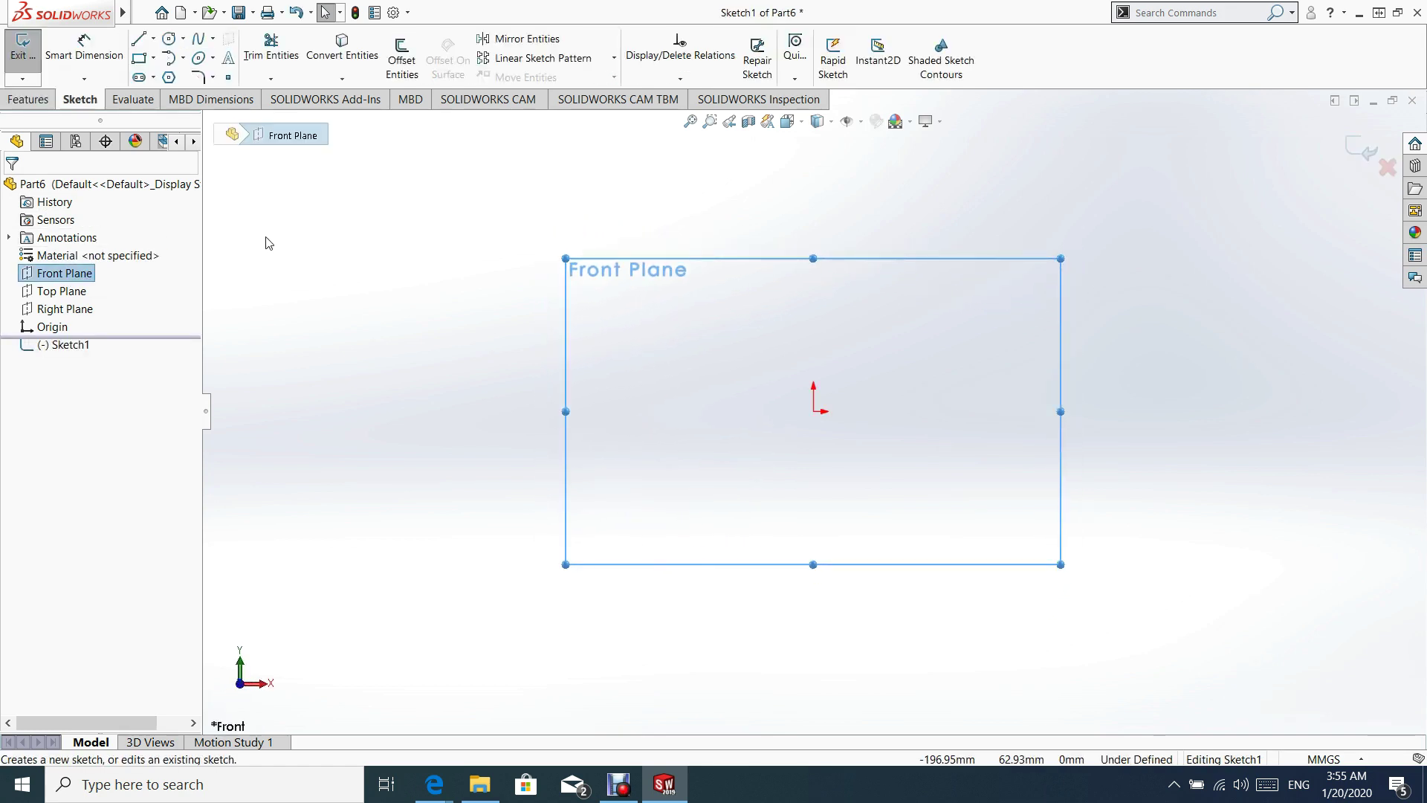
left_click(139, 58)
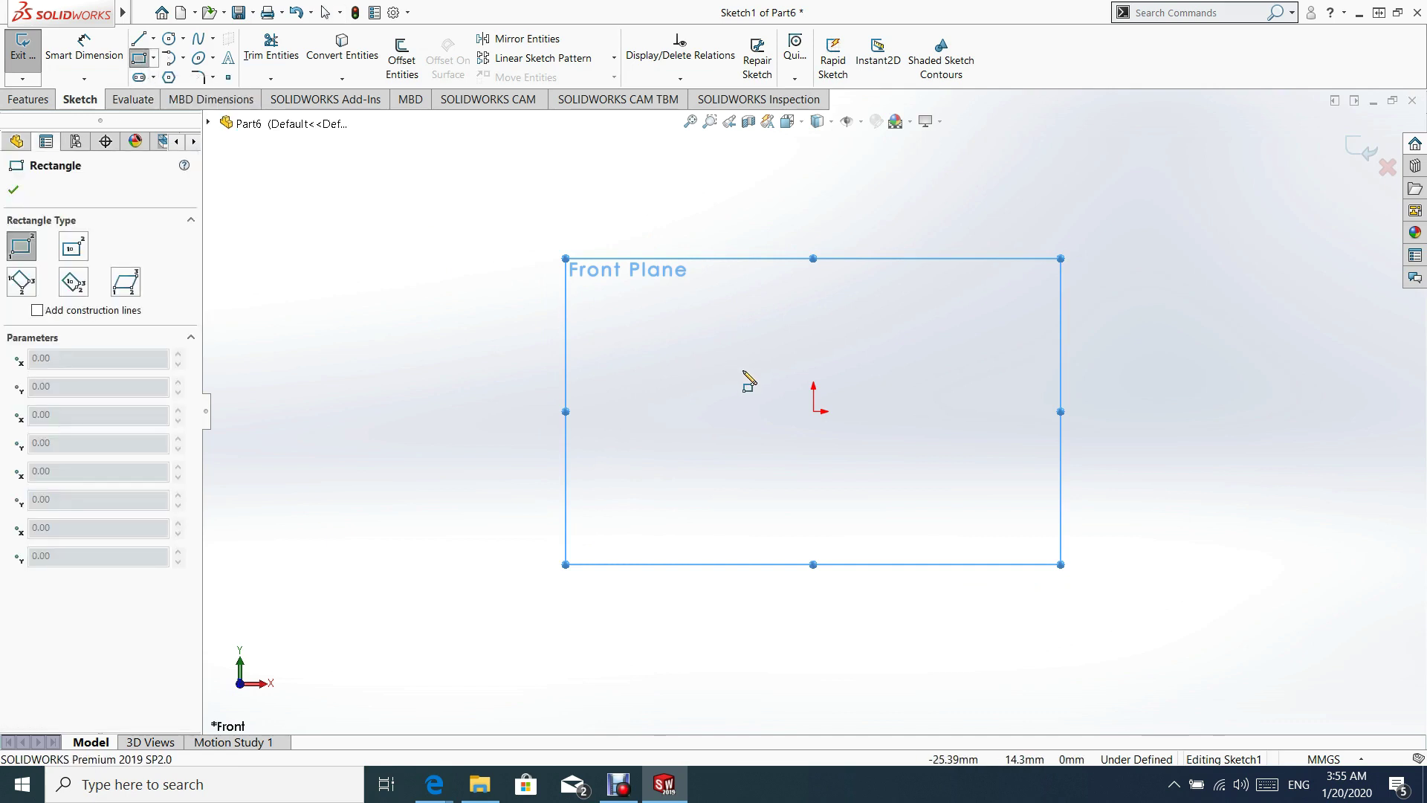
left_click(813, 411)
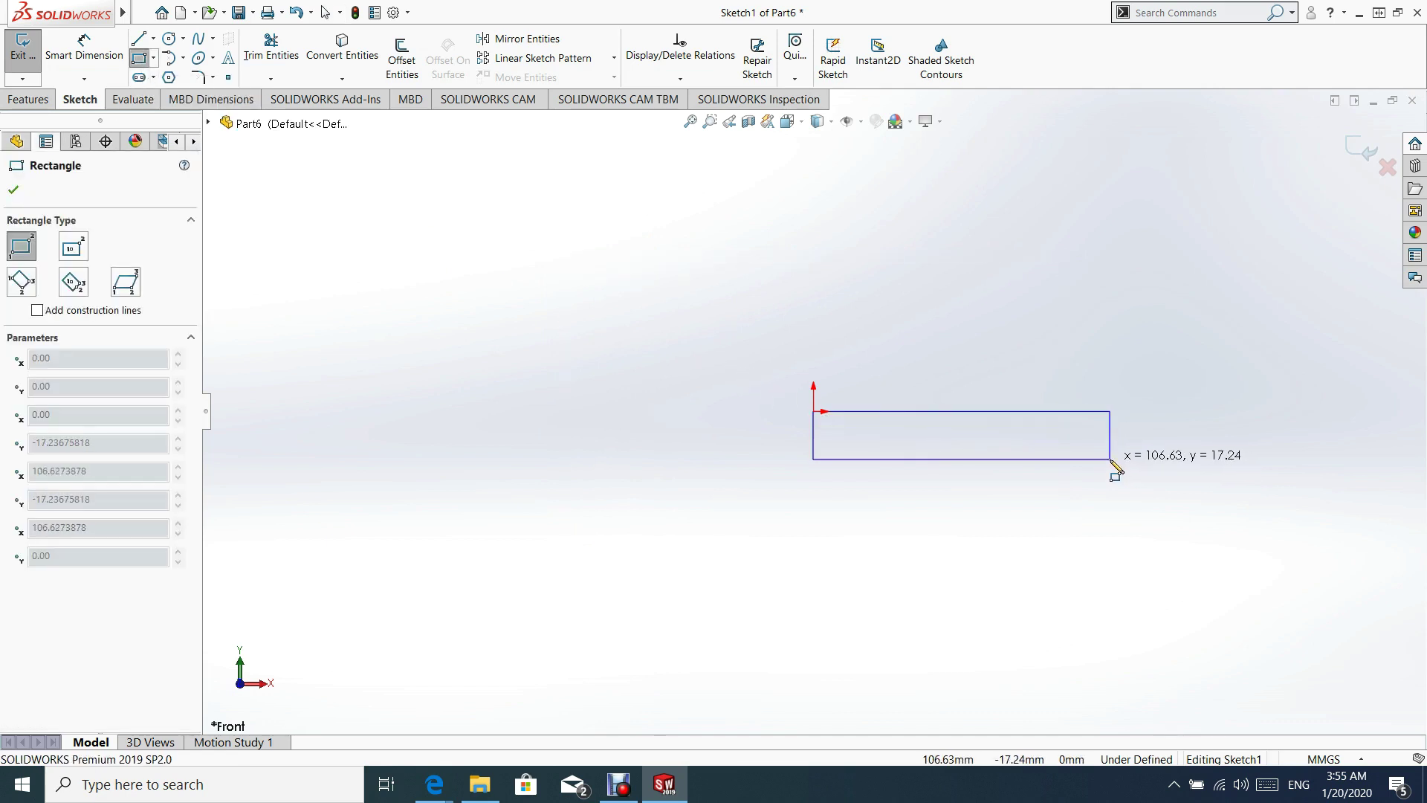
left_click(1110, 458)
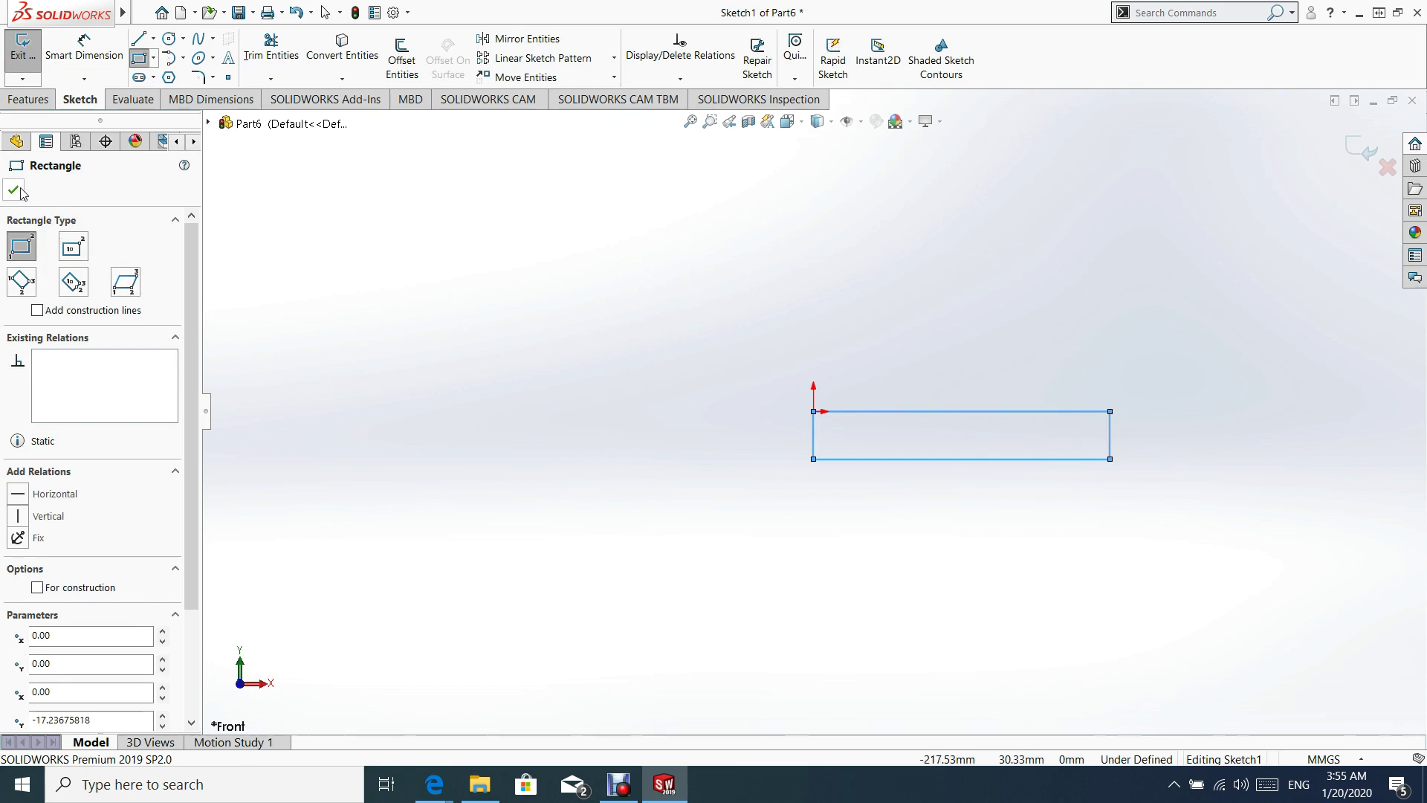
- Draw an upright rectangle about 56 by 61 mm on the base's left end, with a smaller one about 37 mm deep inside its top edge
left_click(813, 241)
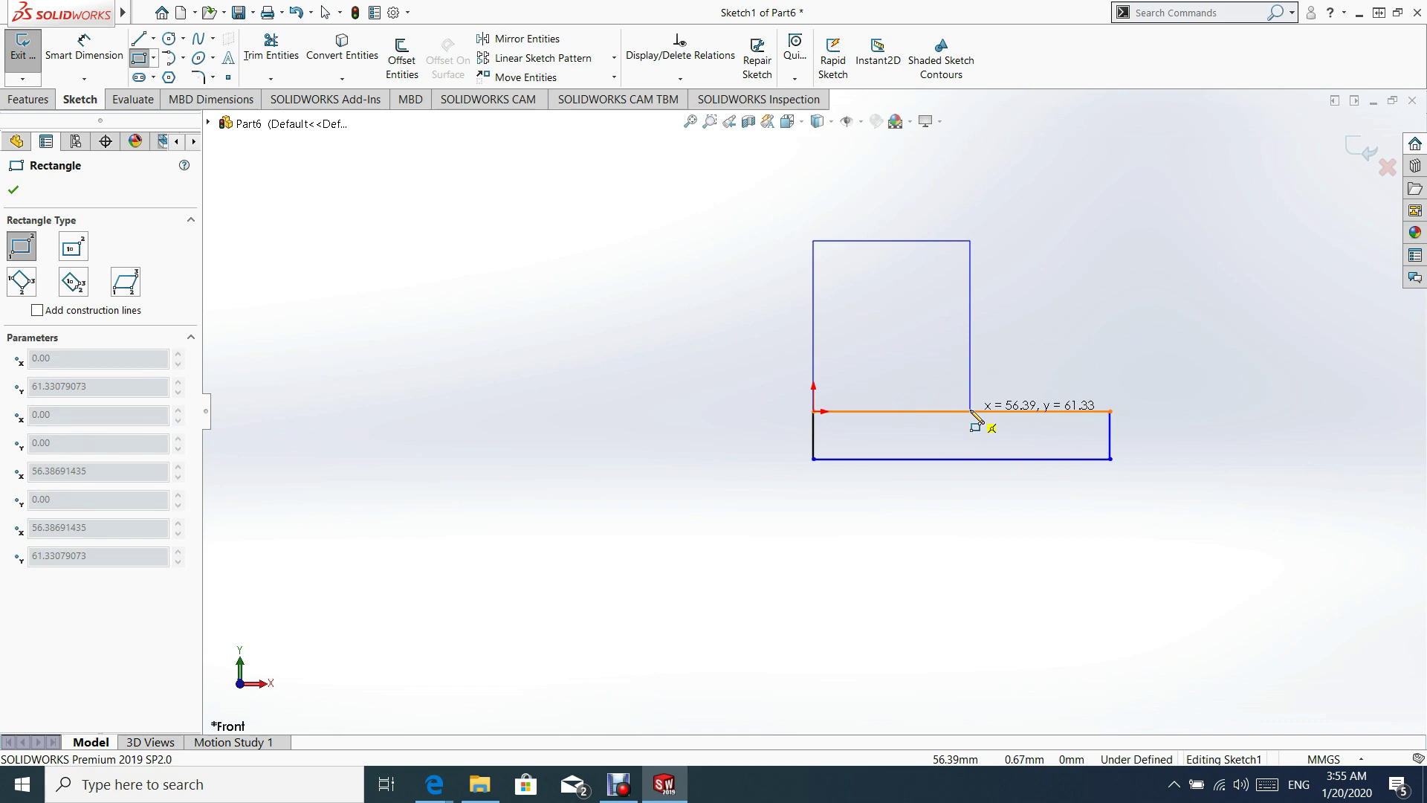
left_click(970, 411)
left_click(851, 240)
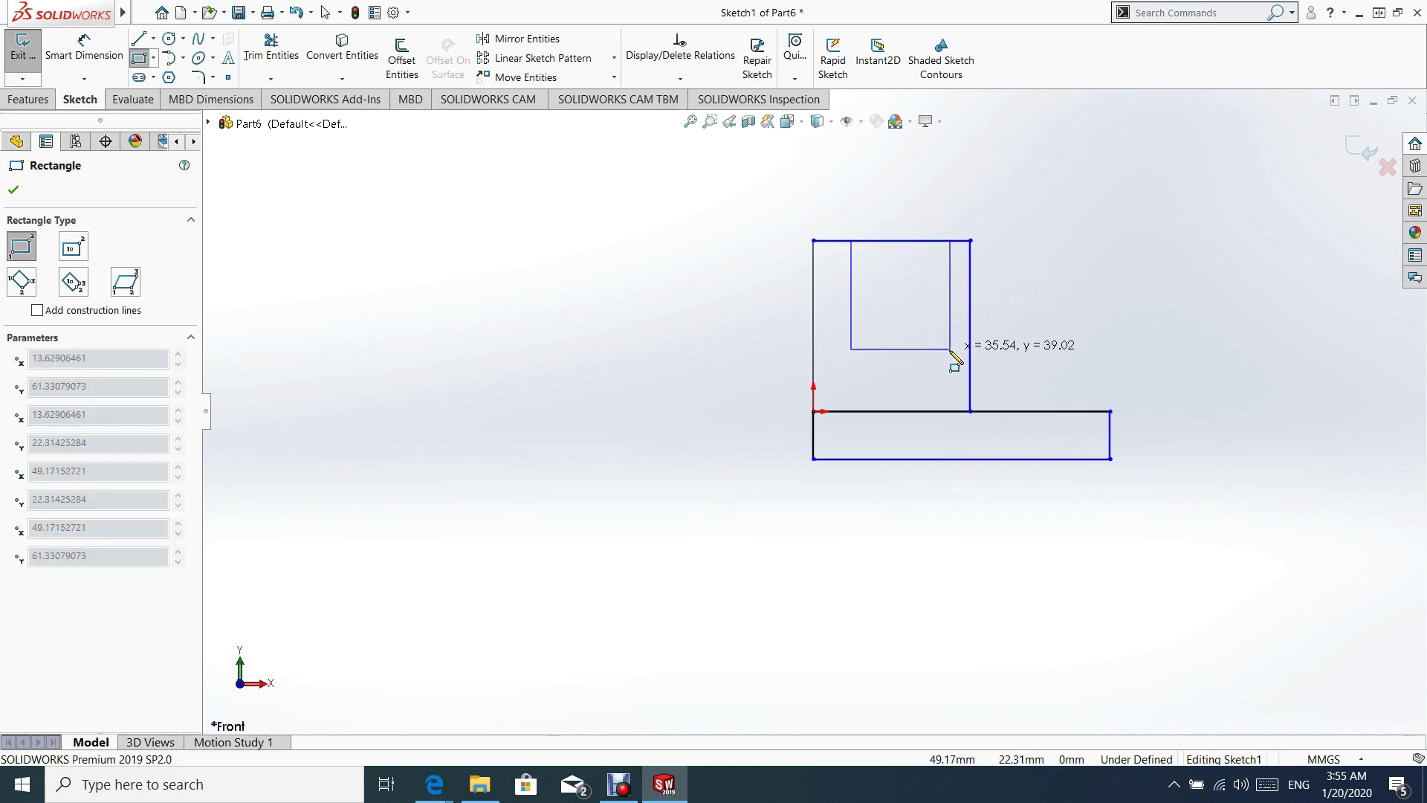
left_click(931, 344)
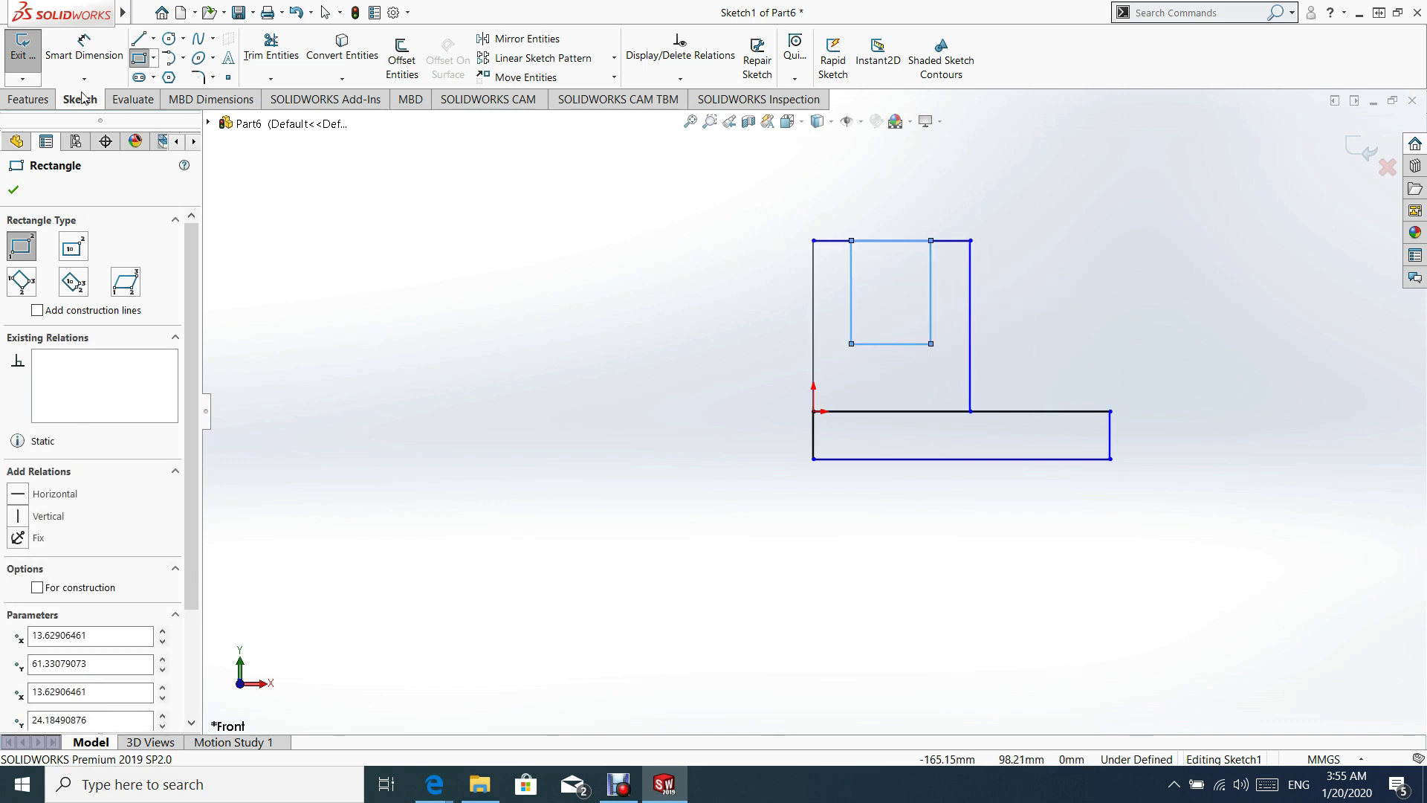
left_click(14, 191)
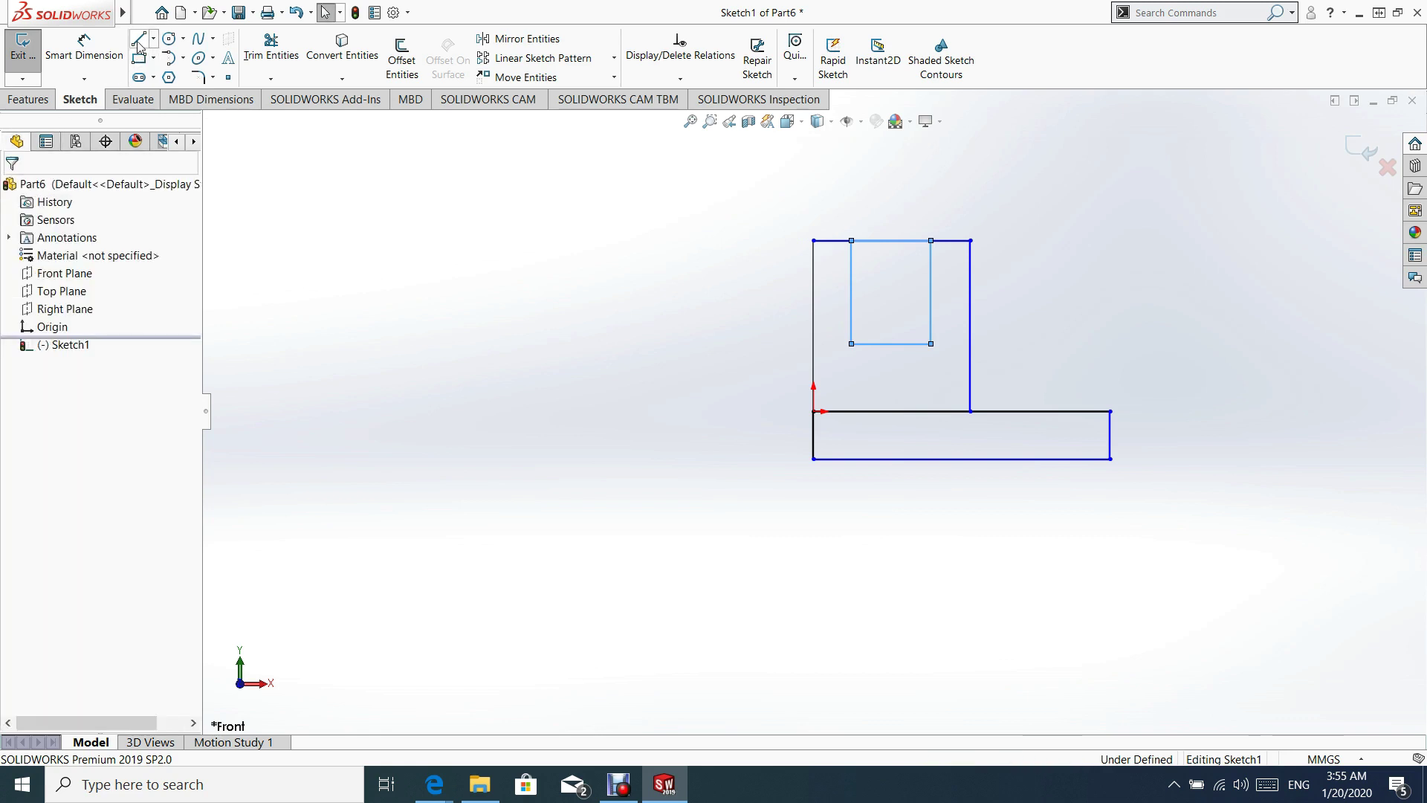
left_click(138, 40)
left_click(33, 189)
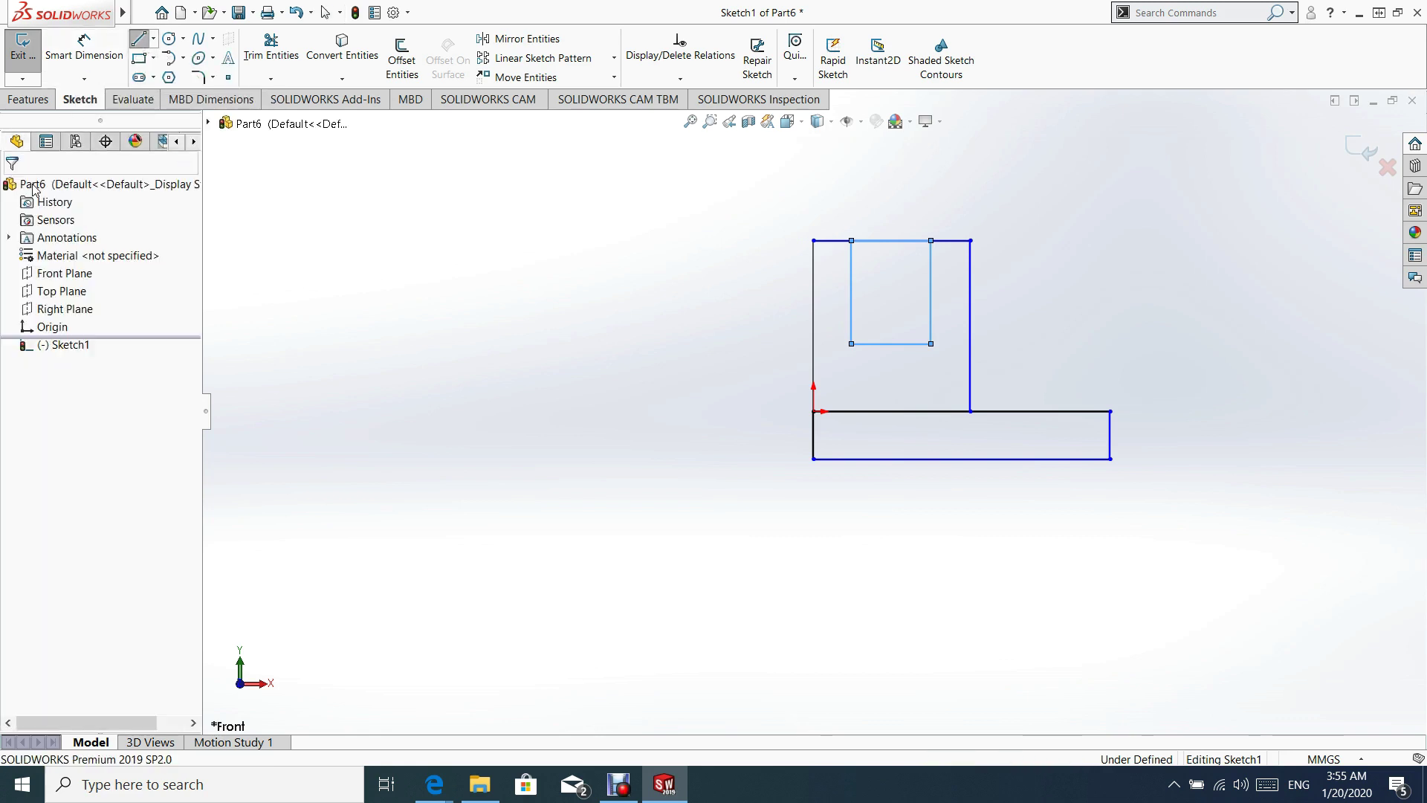
- Dimension the base rectangle to 70 mm long and 10 mm high
left_click(105, 56)
left_click(994, 459)
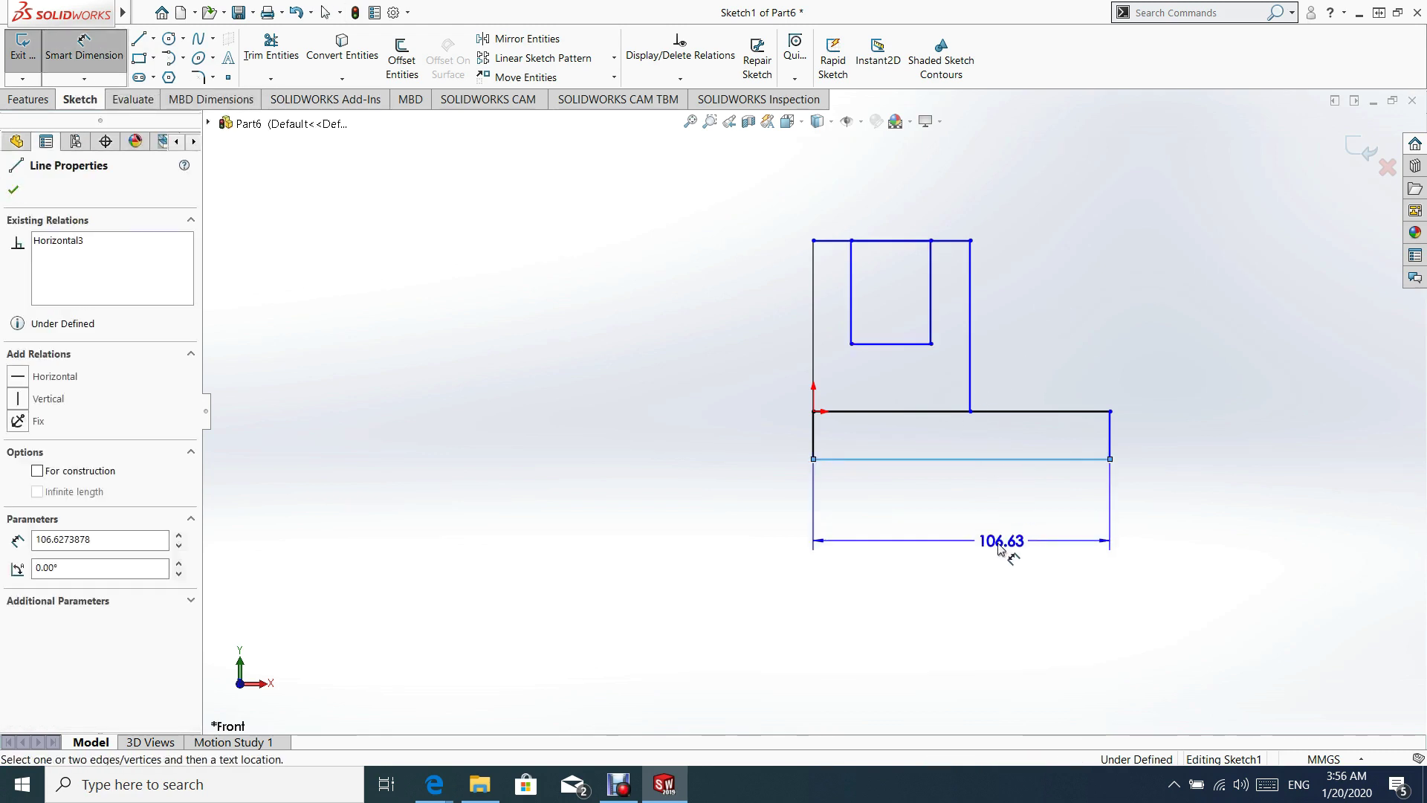
left_click(938, 582)
type("70")
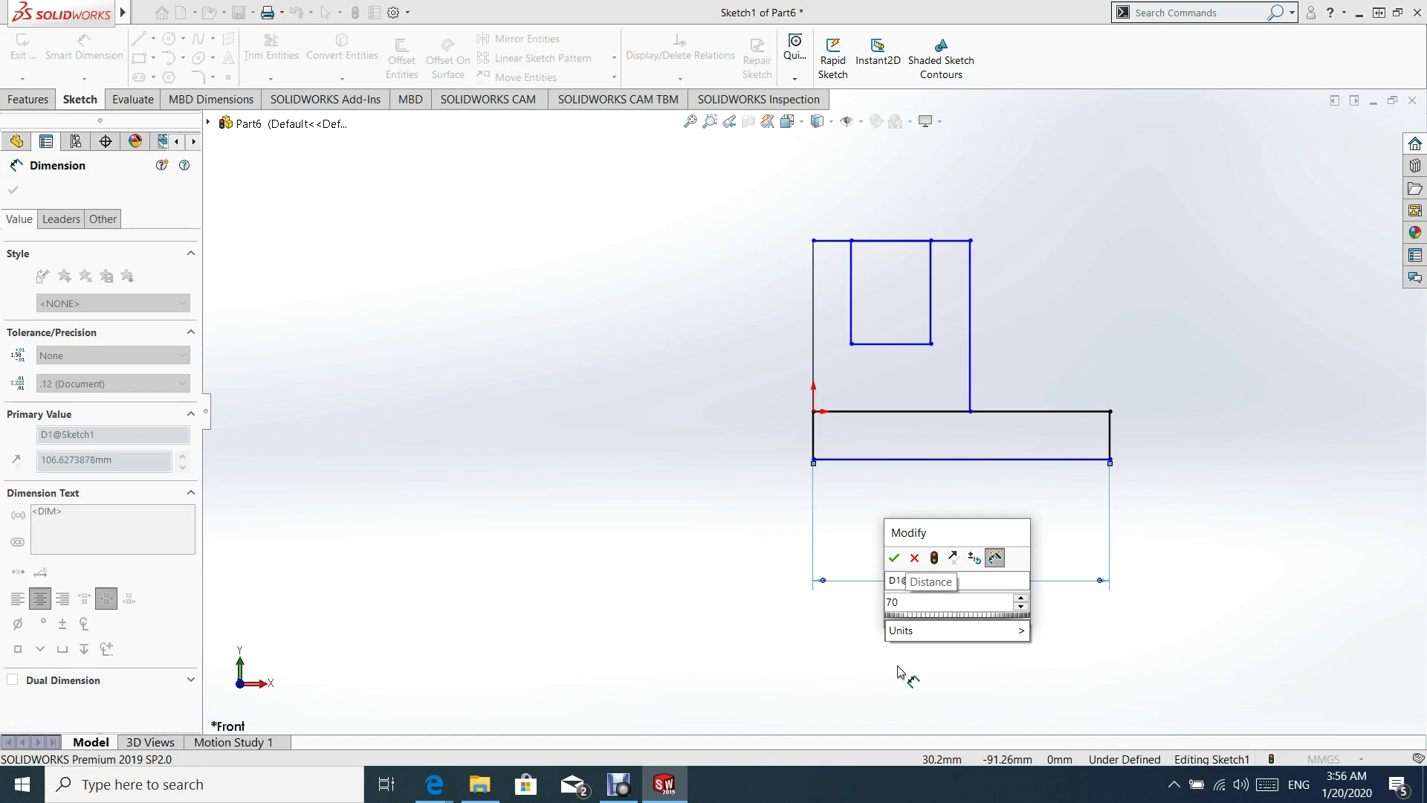
key("Return")
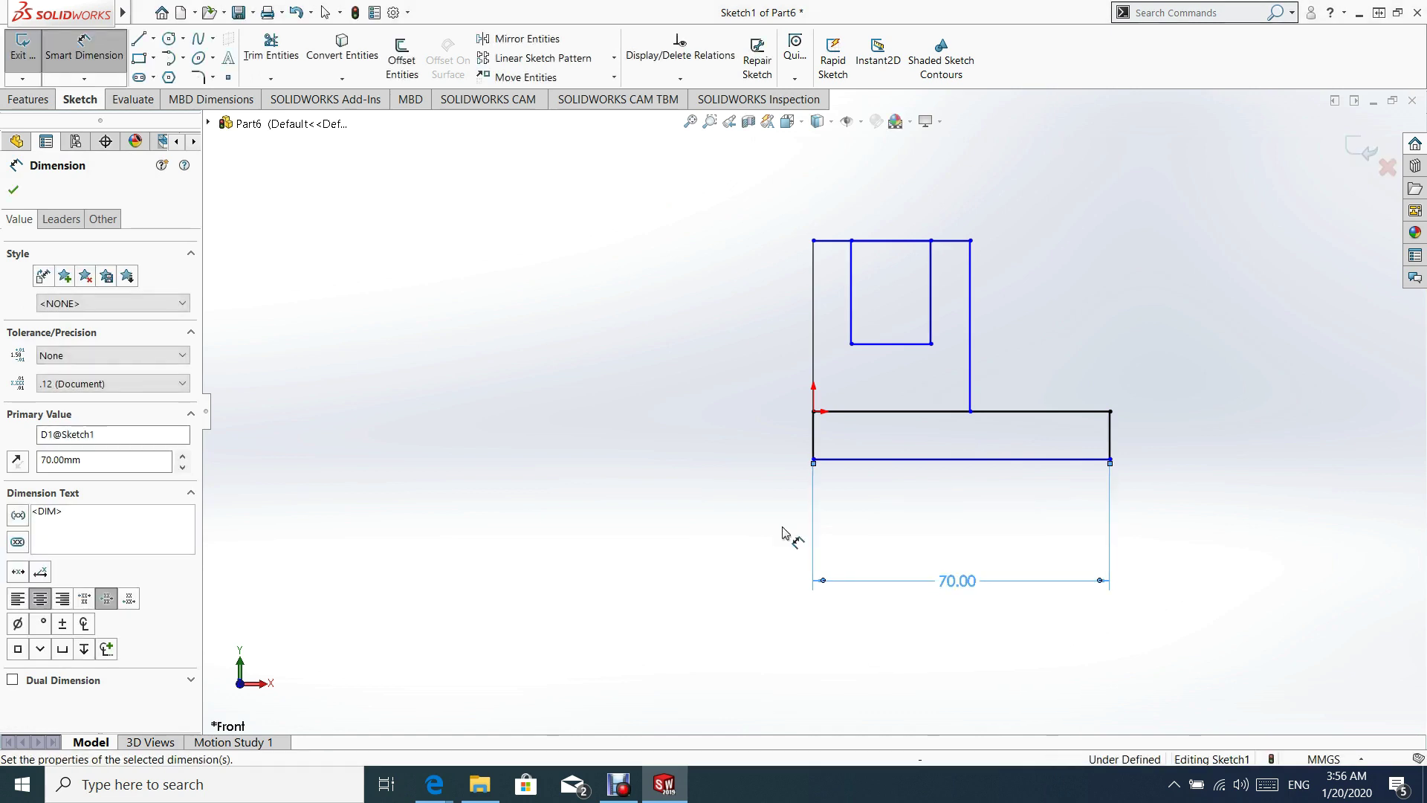
left_click(814, 444)
left_click(711, 446)
type("10")
key("Return")
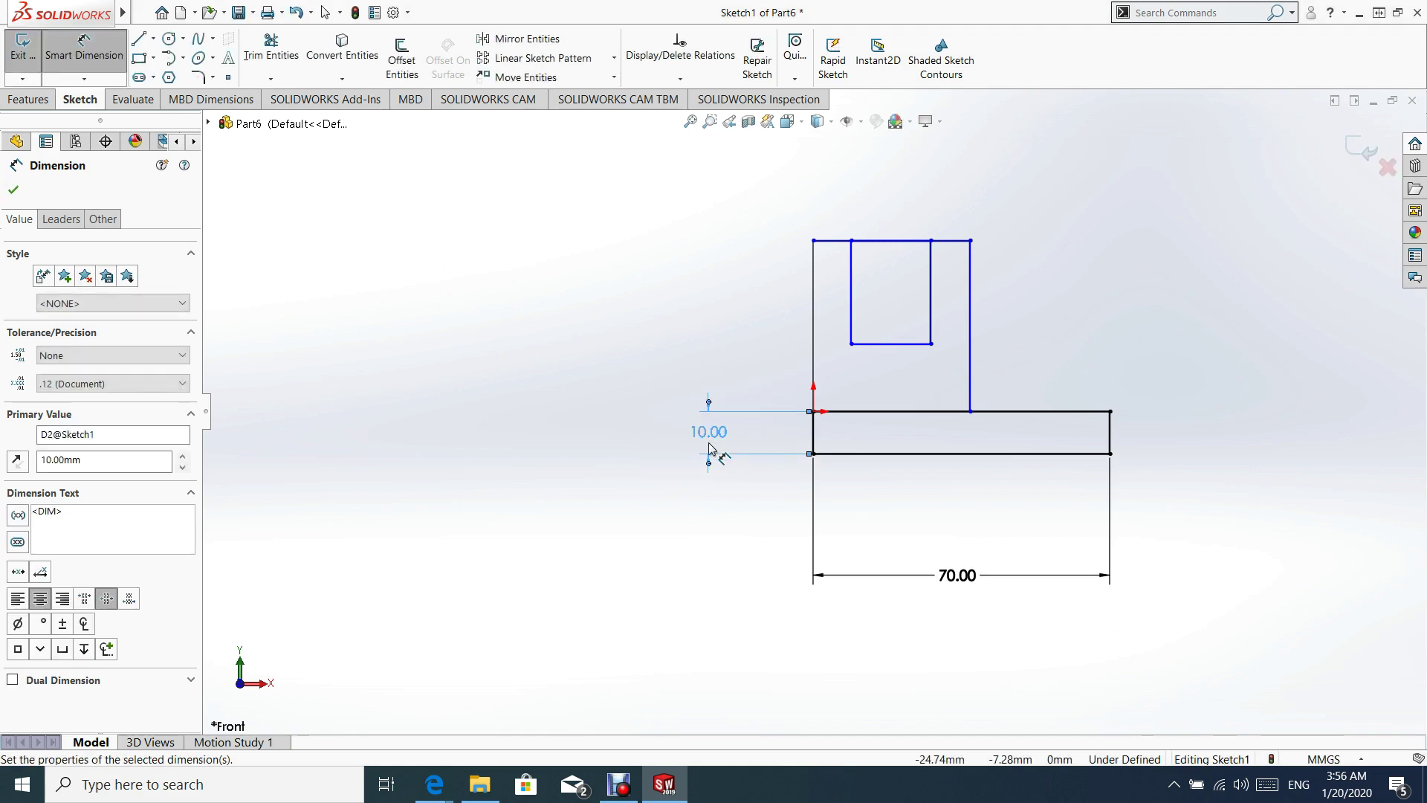
- Dimension the overall height from the base's bottom line to the upright's top line as 40 mm
left_click(835, 240)
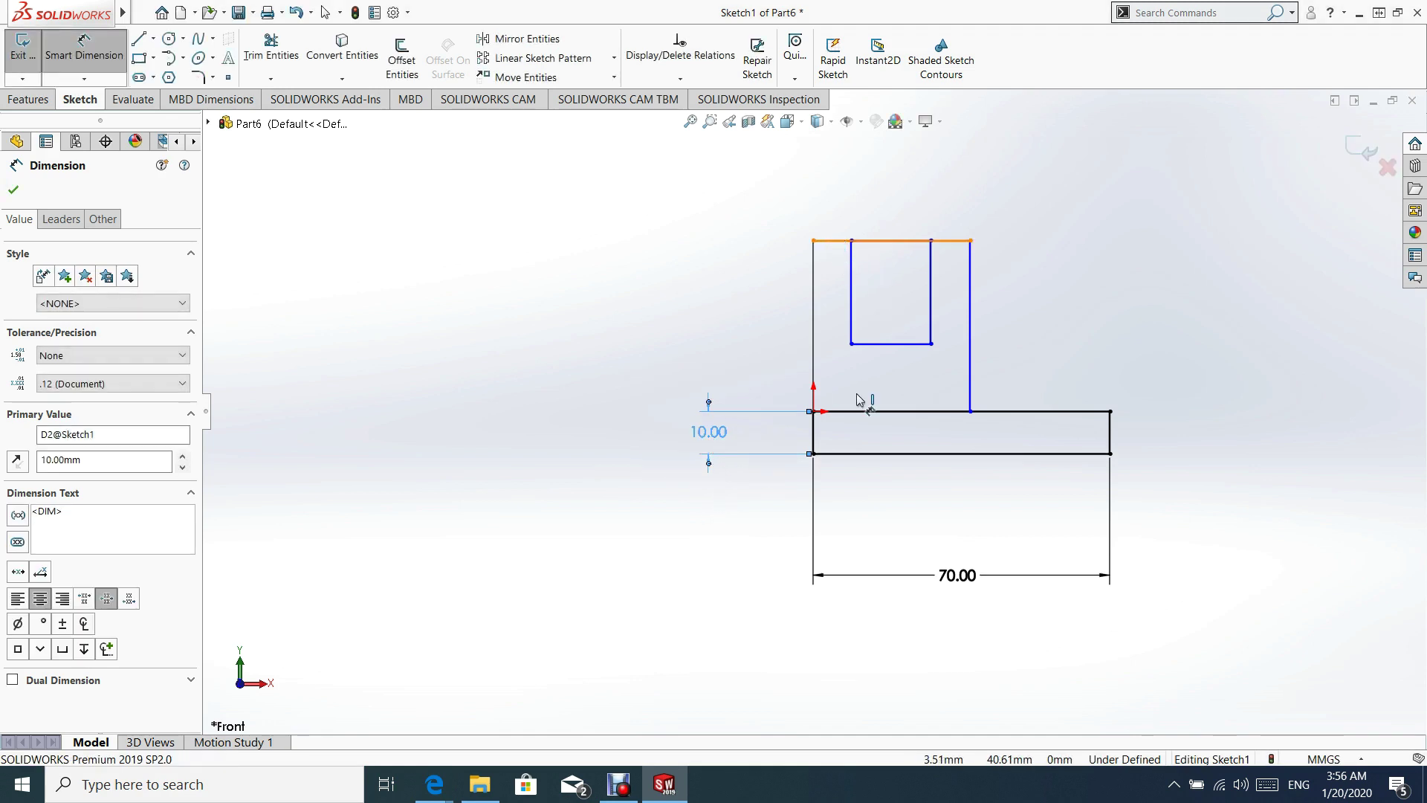
left_click(856, 455)
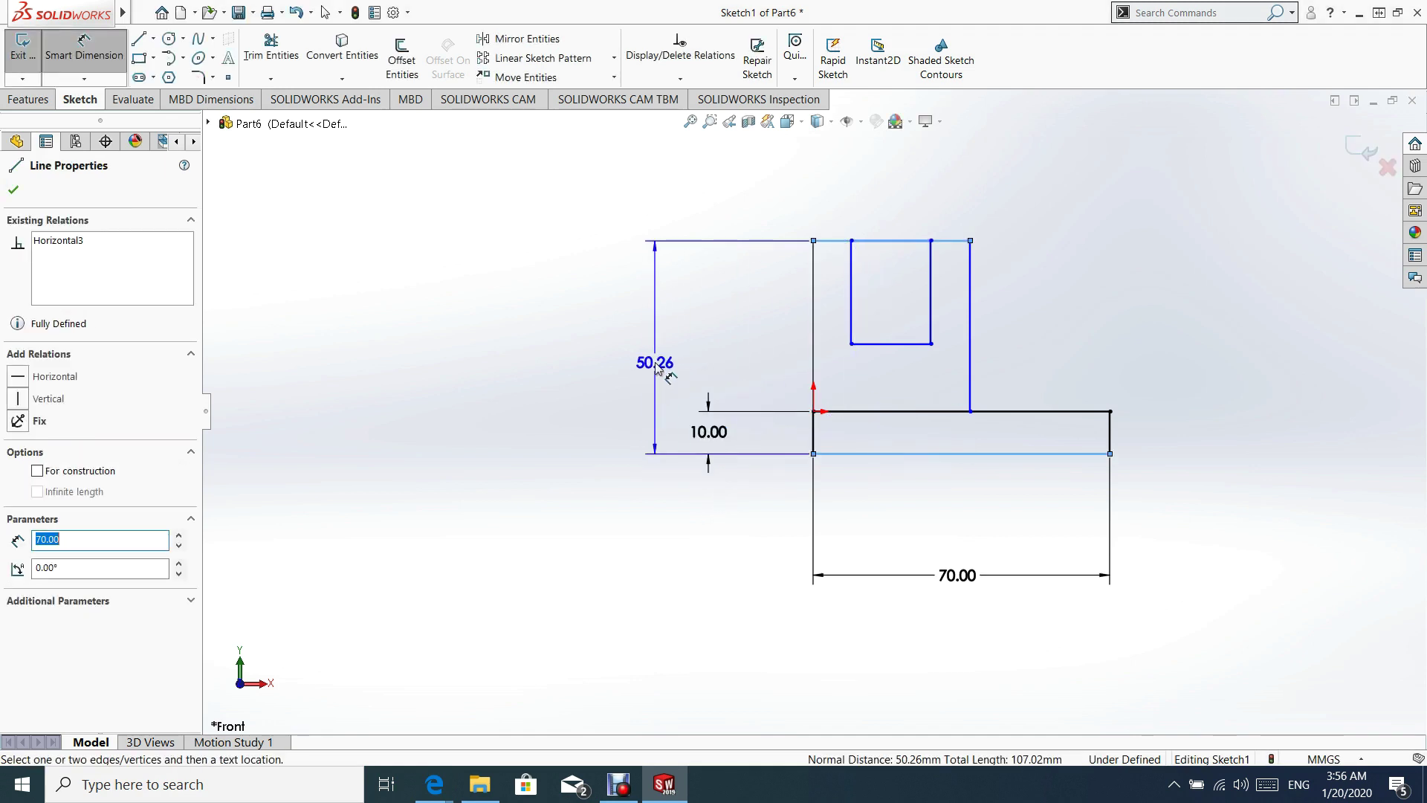
left_click(649, 370)
type("40")
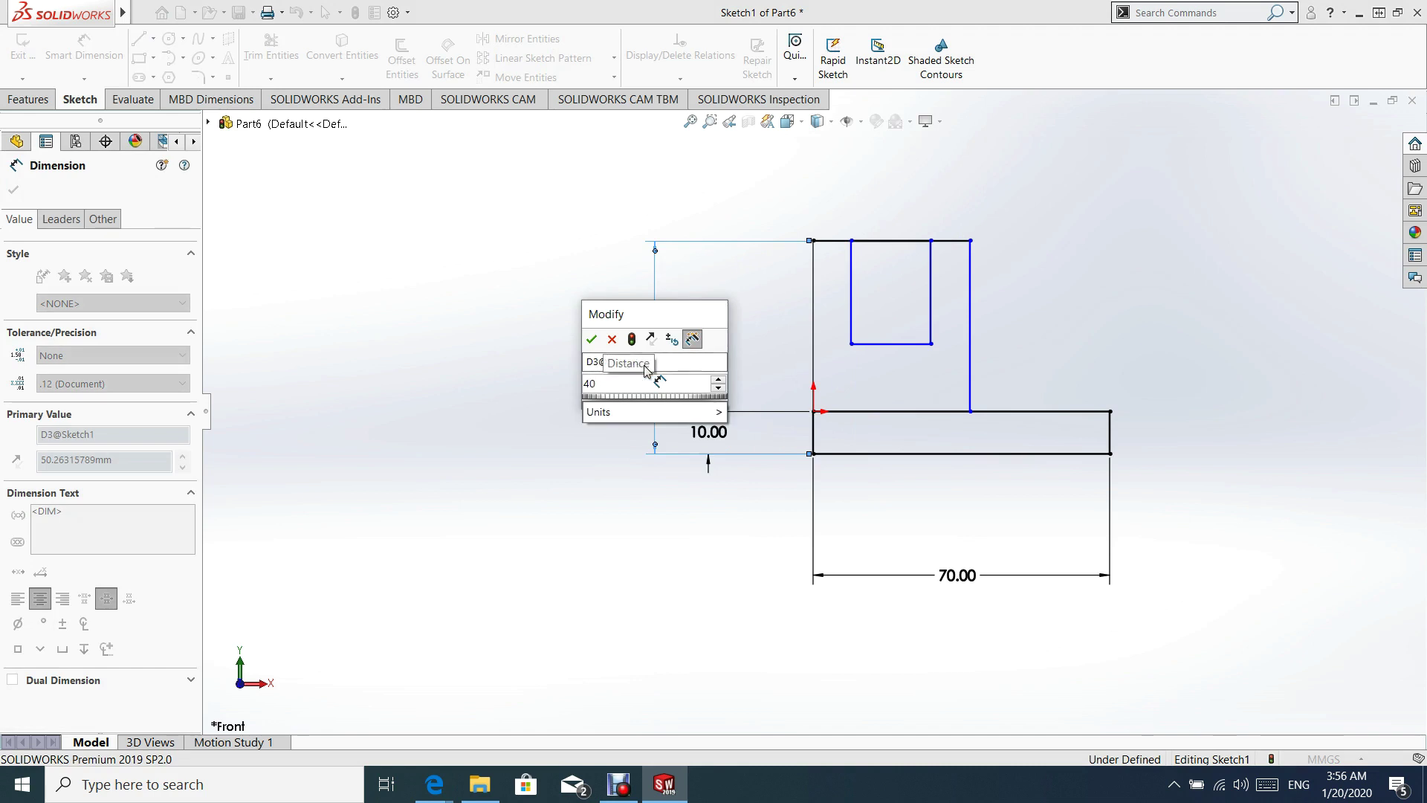
key("Return")
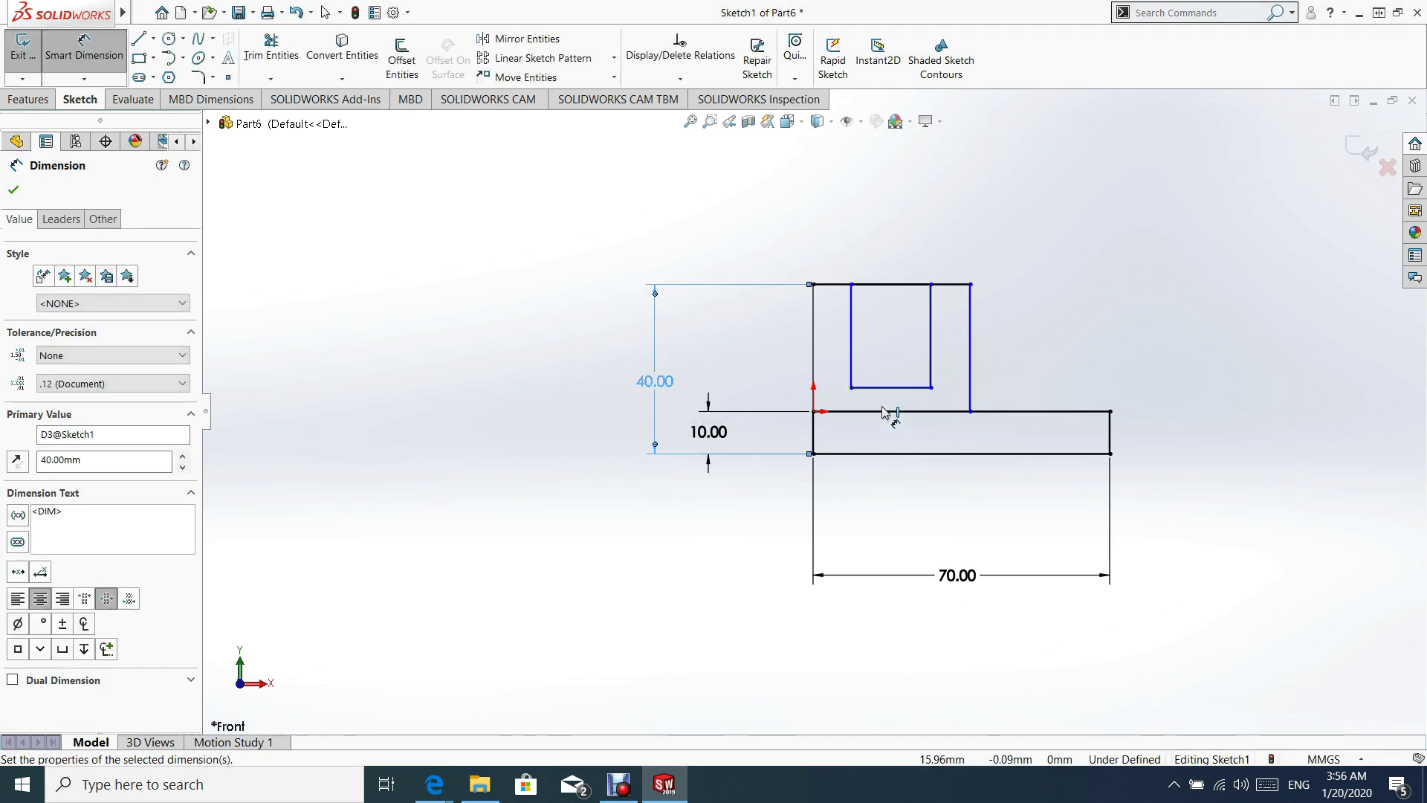
- Dimension the inner slot rectangle to 20 mm deep from the upright's top line and 20 mm wide
left_click(896, 388)
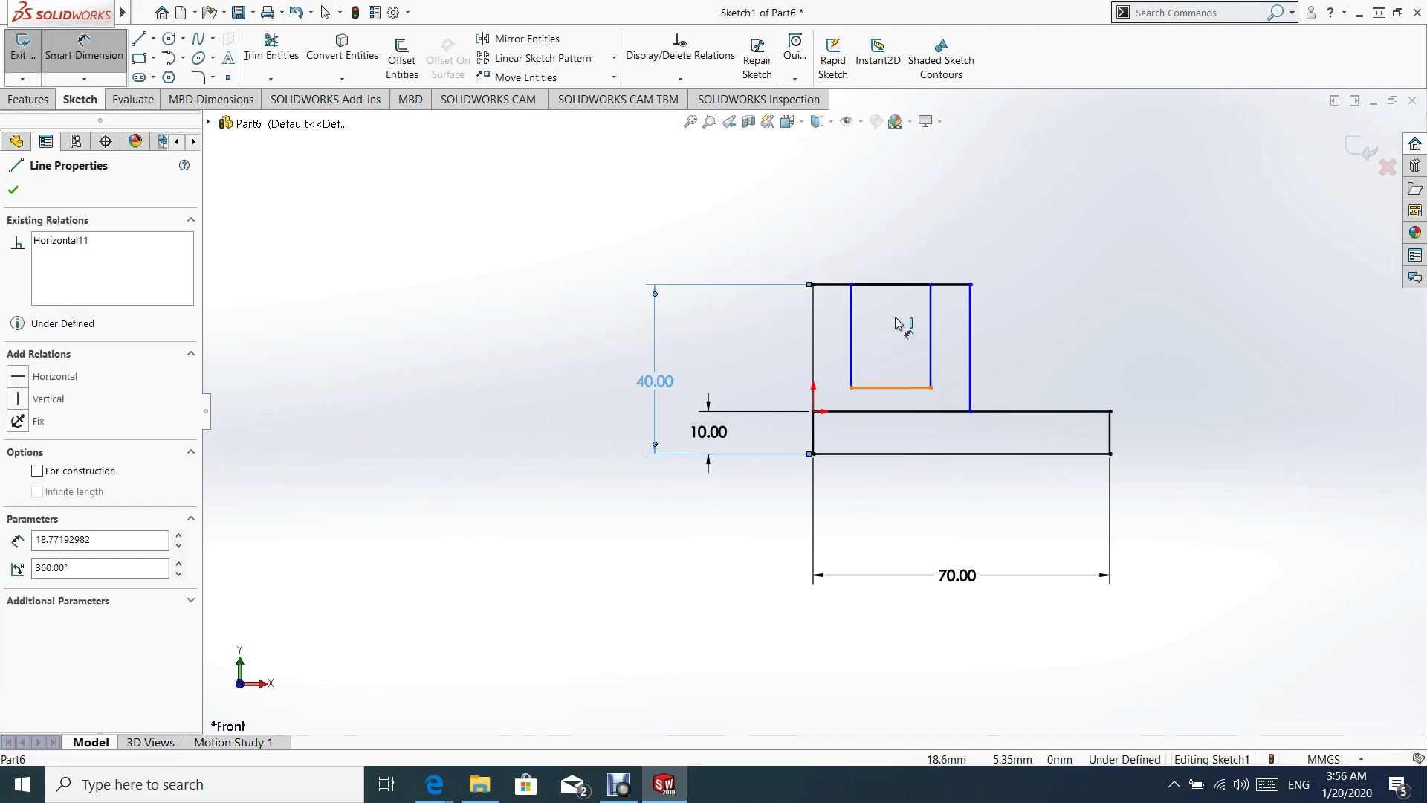
left_click(896, 284)
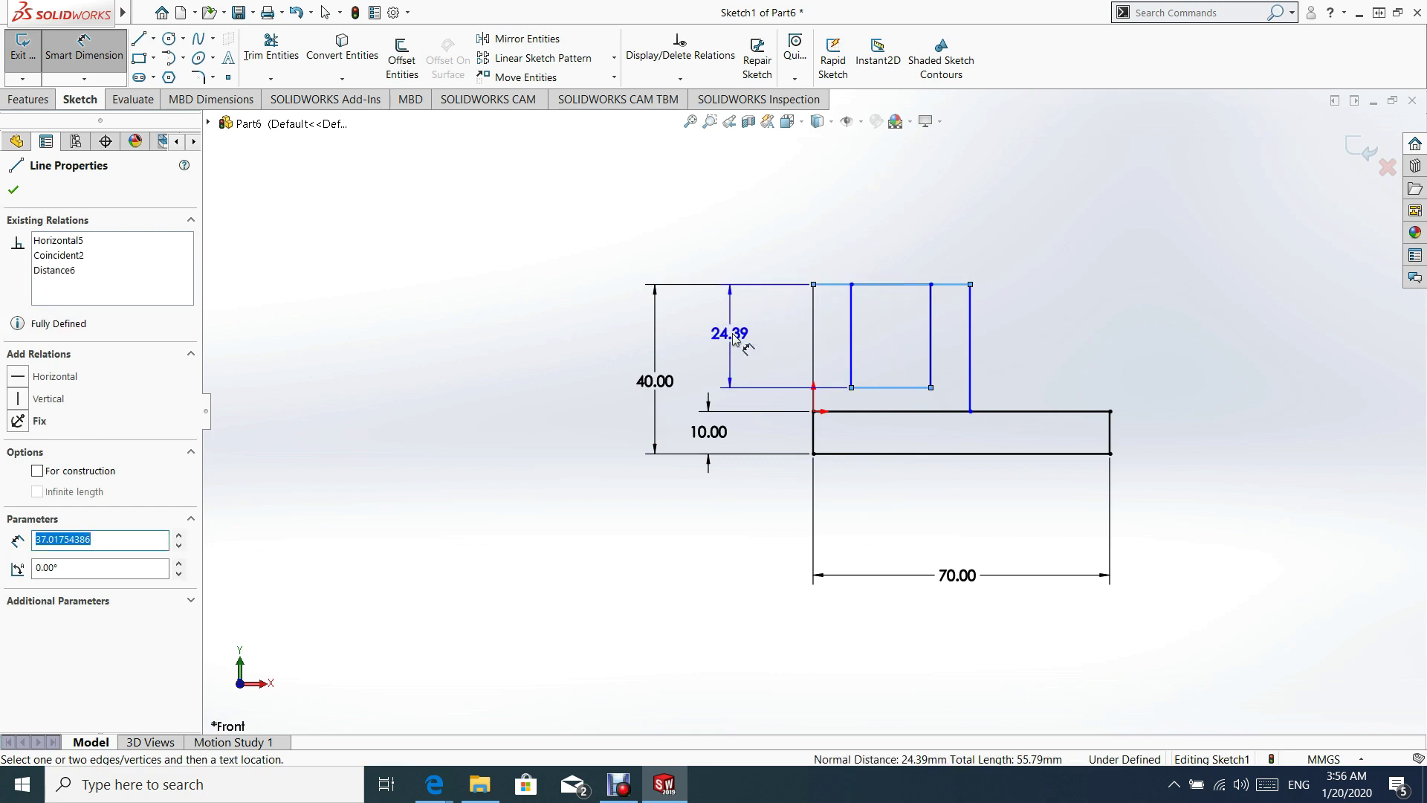
left_click(752, 338)
type("20")
key("Return")
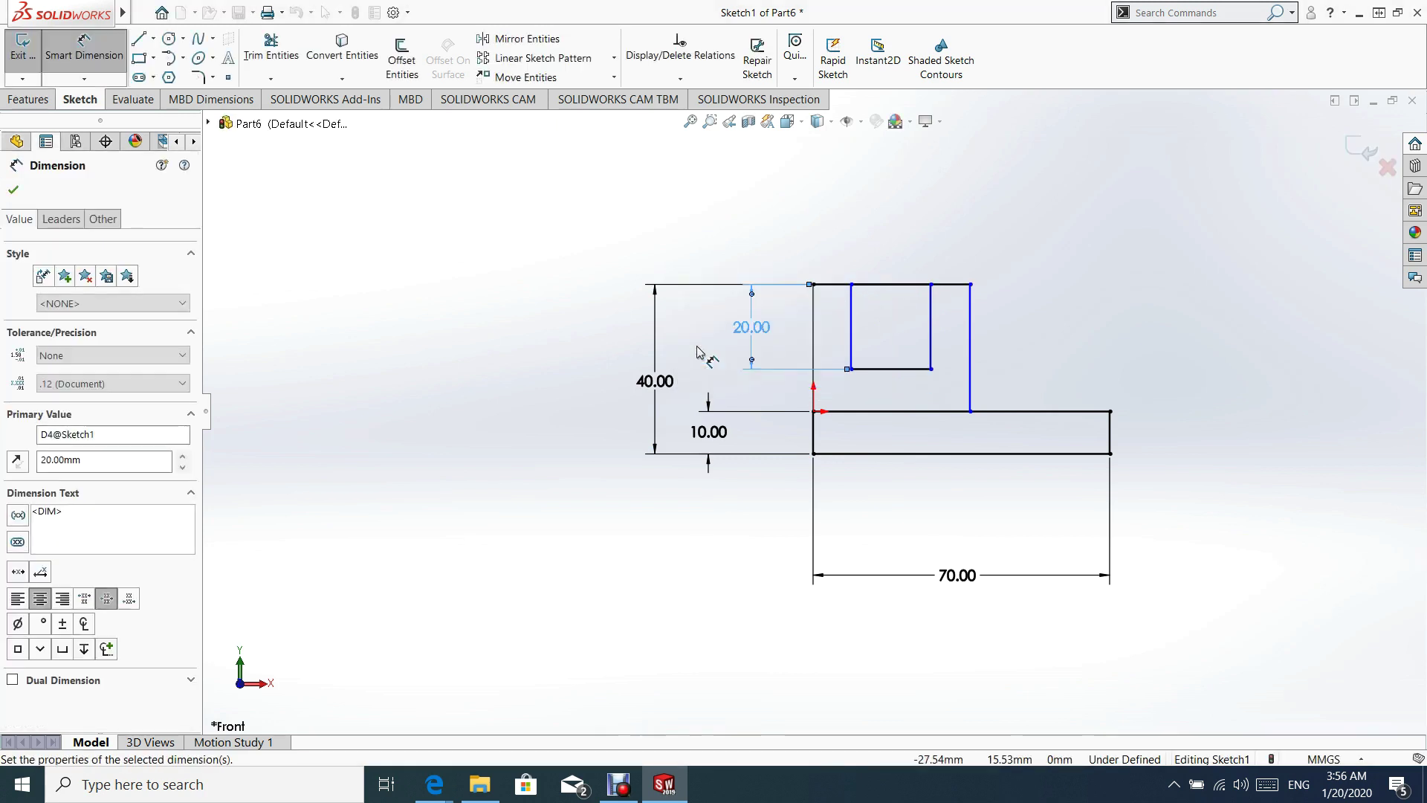
left_click(852, 318)
left_click(931, 305)
left_click(892, 208)
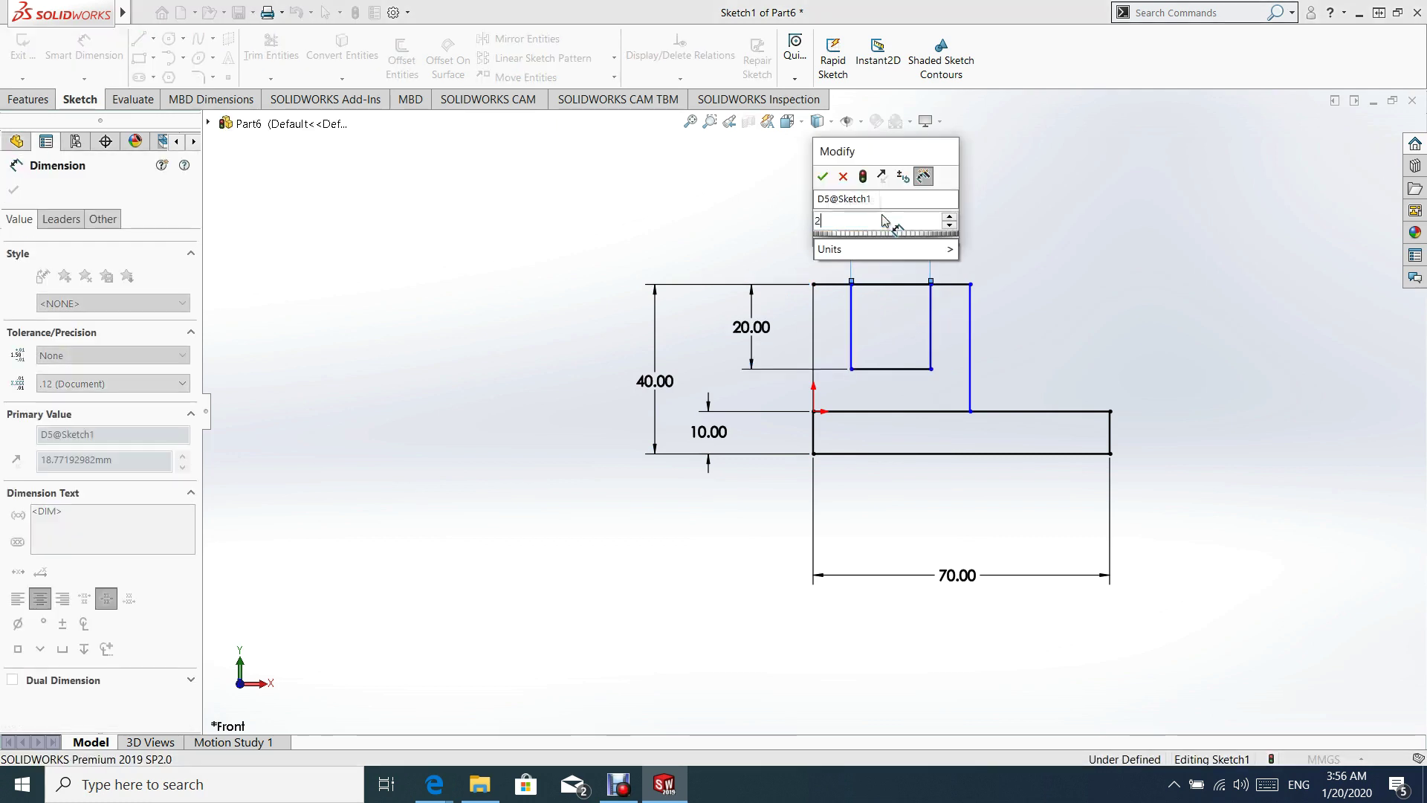
type("20")
key("Return")
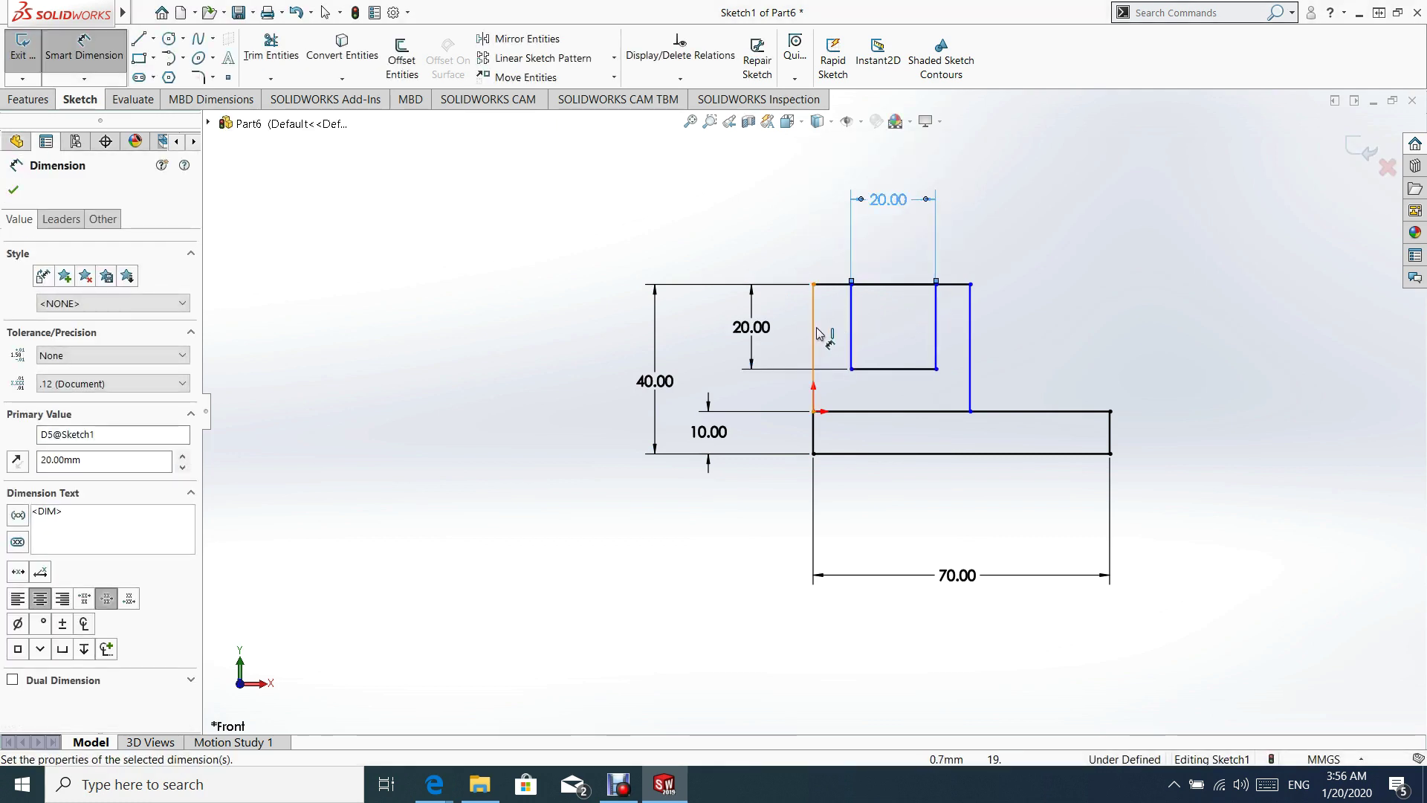
- Dimension the upright's walls on both sides of the slot rectangle to 10 mm each
left_click(815, 336)
left_click(851, 320)
left_click(836, 166)
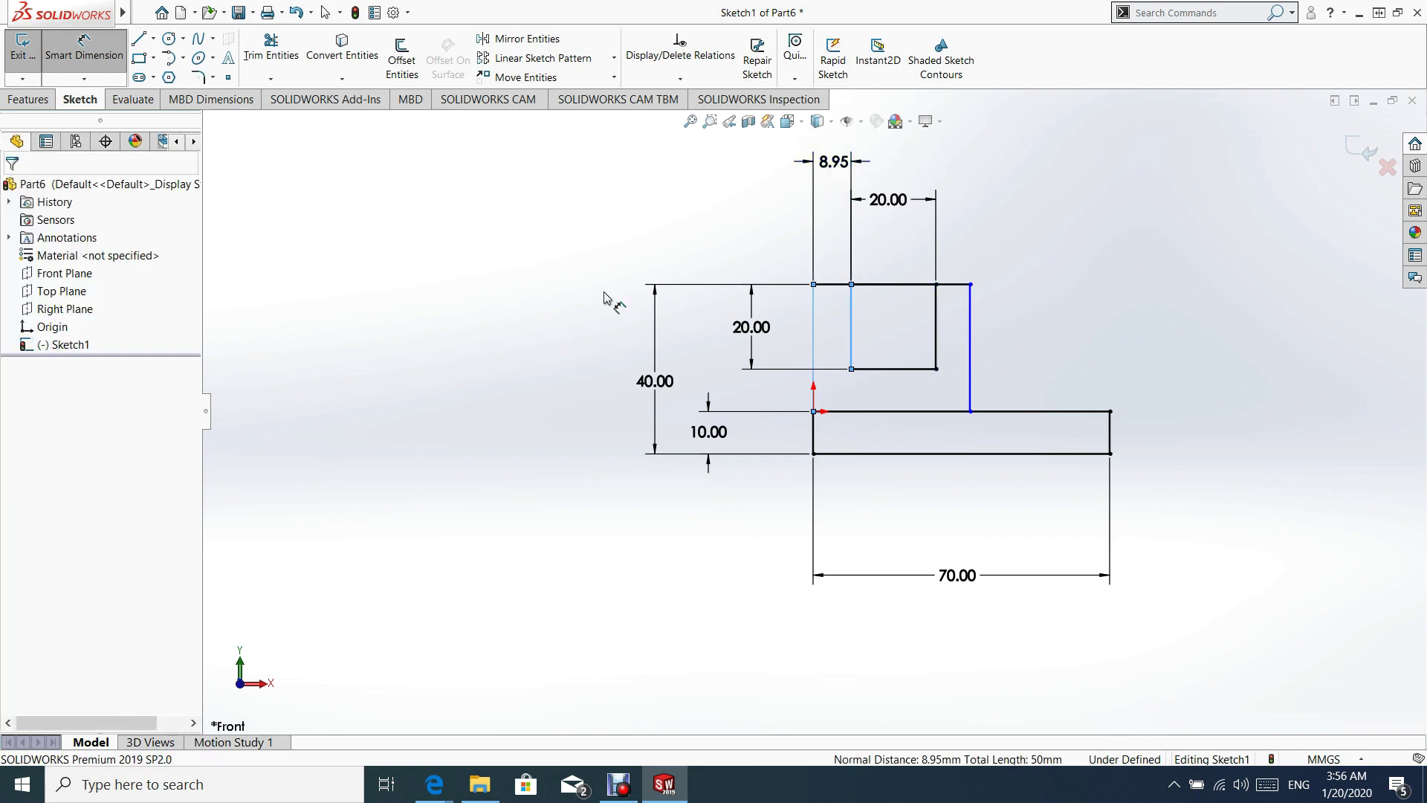
type("10")
key("Return")
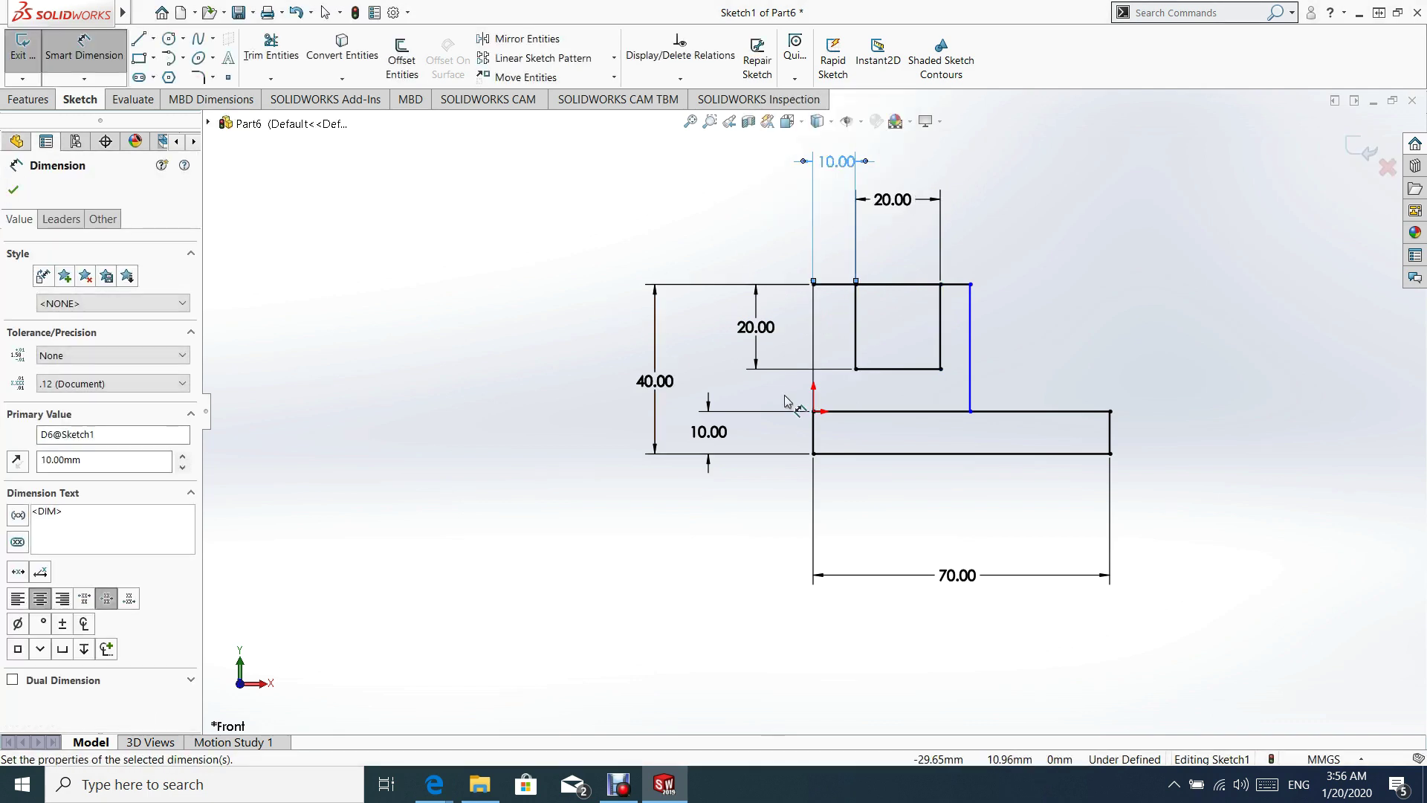
left_click(941, 334)
left_click(970, 331)
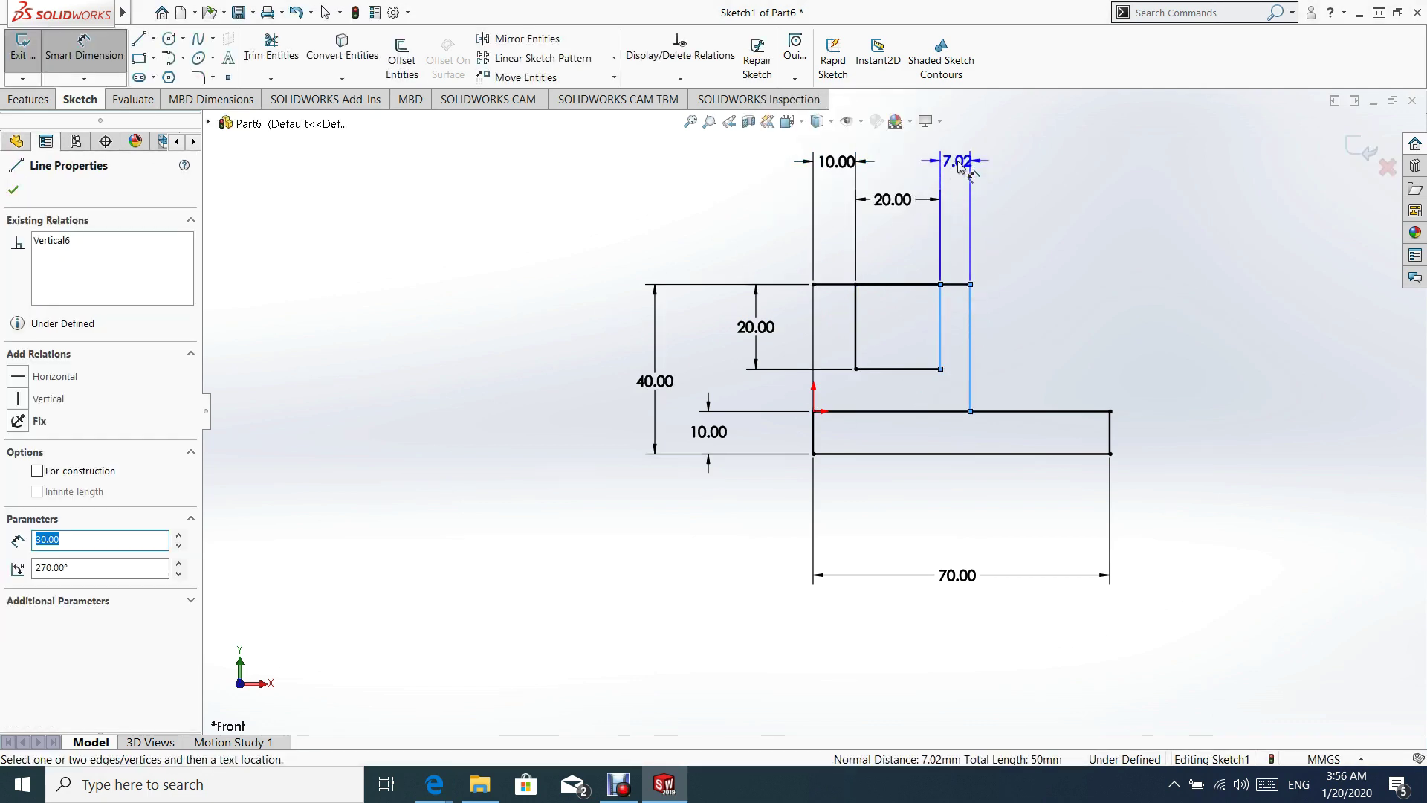
left_click(962, 161)
type("10")
key("Return")
key("Escape")
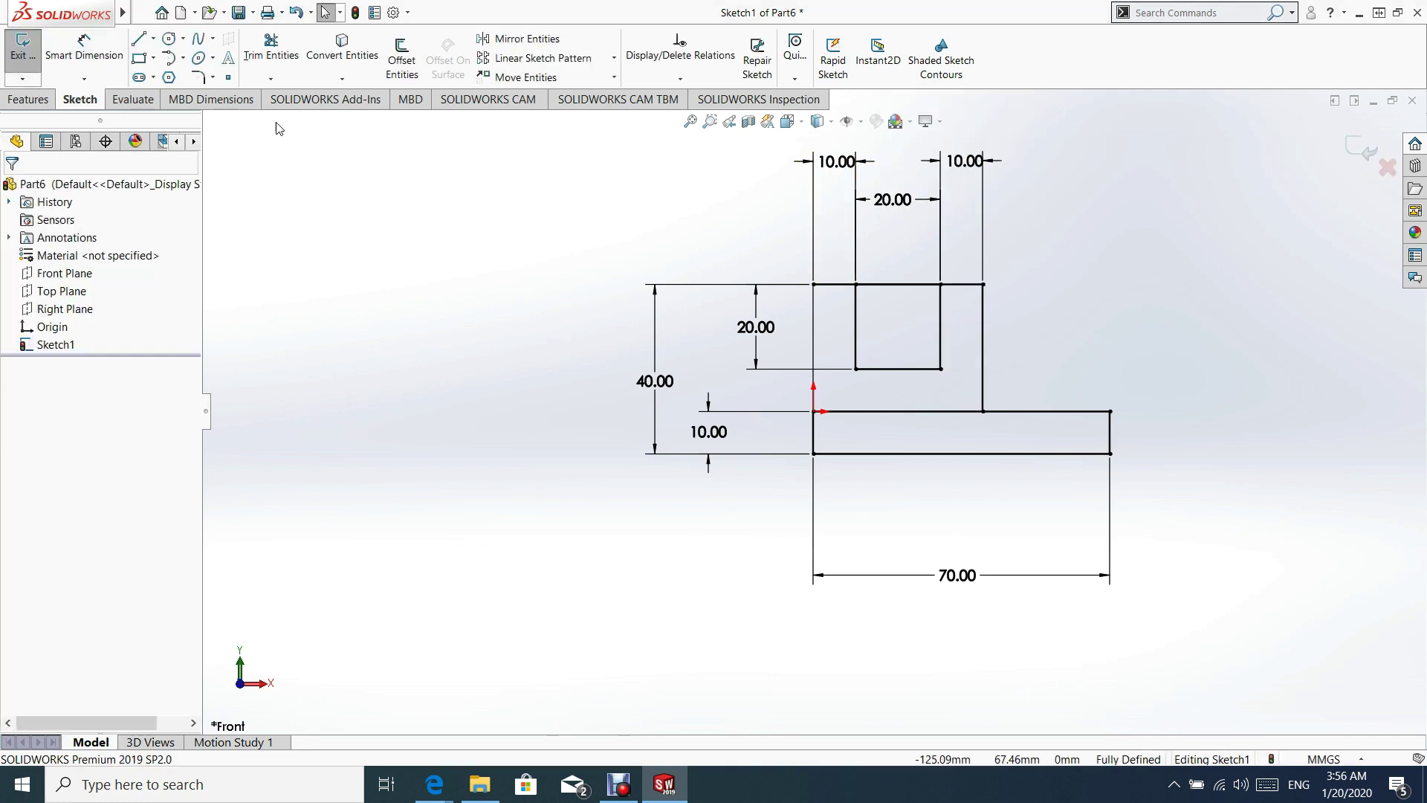
- Draw a short horizontal line outward from the upright's right edge, above the base
left_click(137, 41)
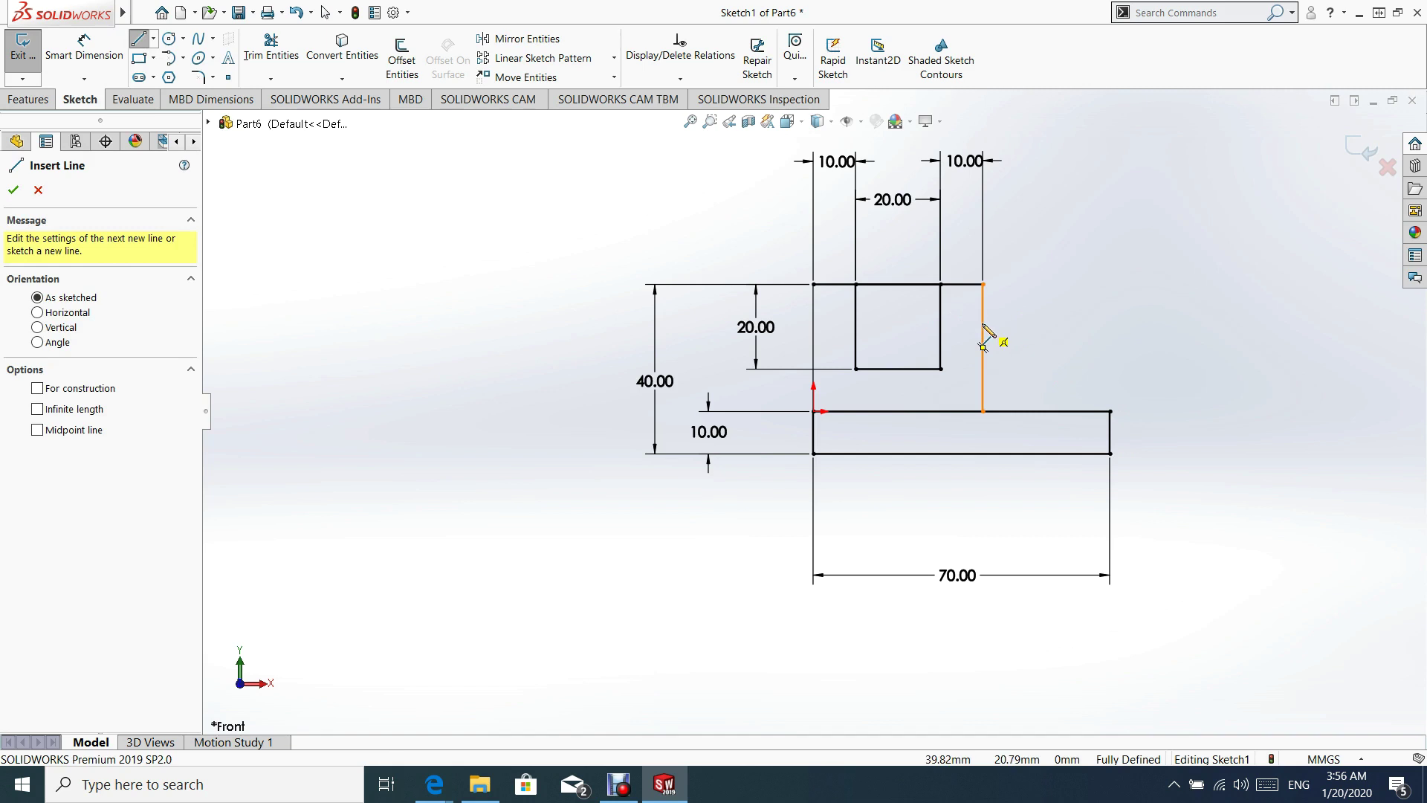
left_click(983, 323)
left_click(1057, 323)
key("Escape")
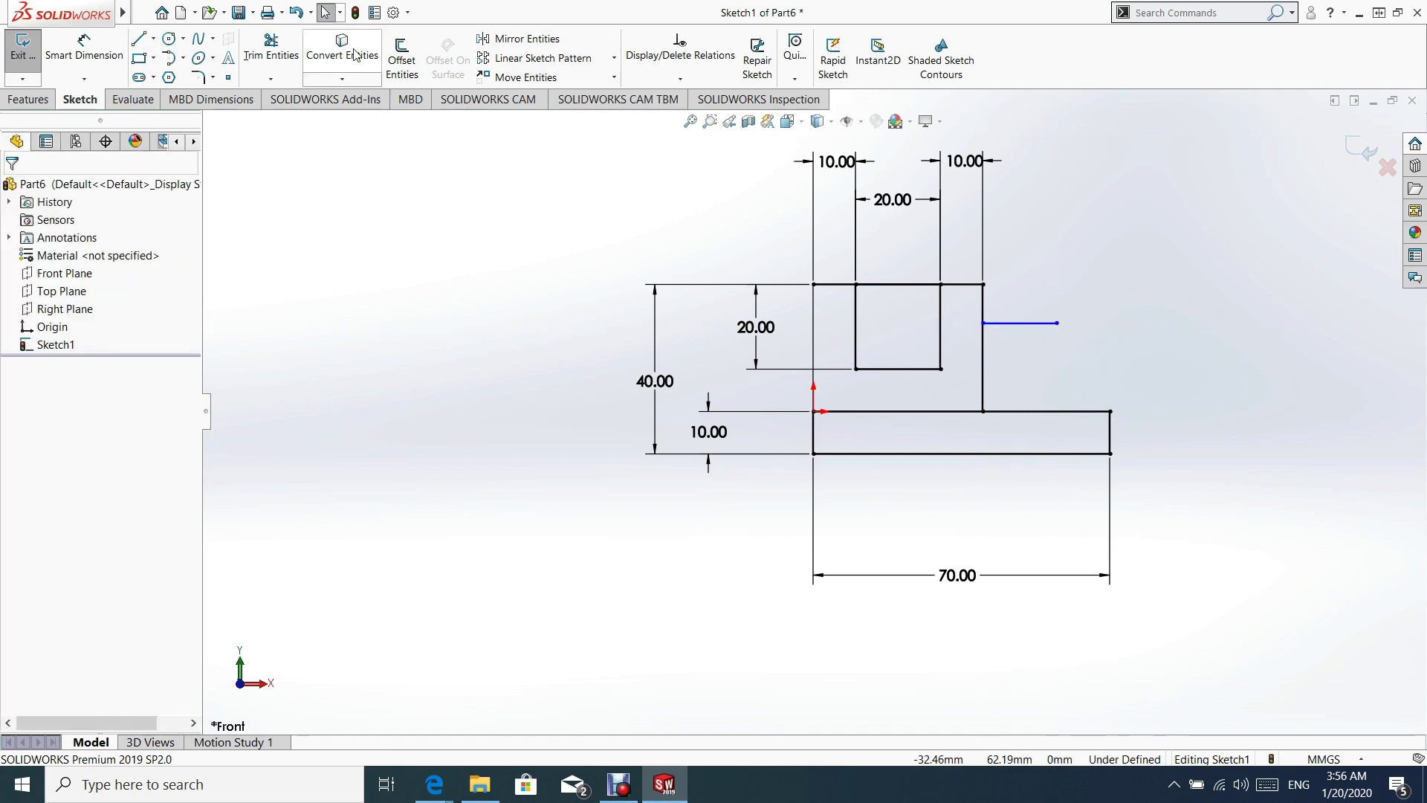
- Draw a tangent arc from the free end of the short horizontal line to the base's upper outer corner
left_click(183, 58)
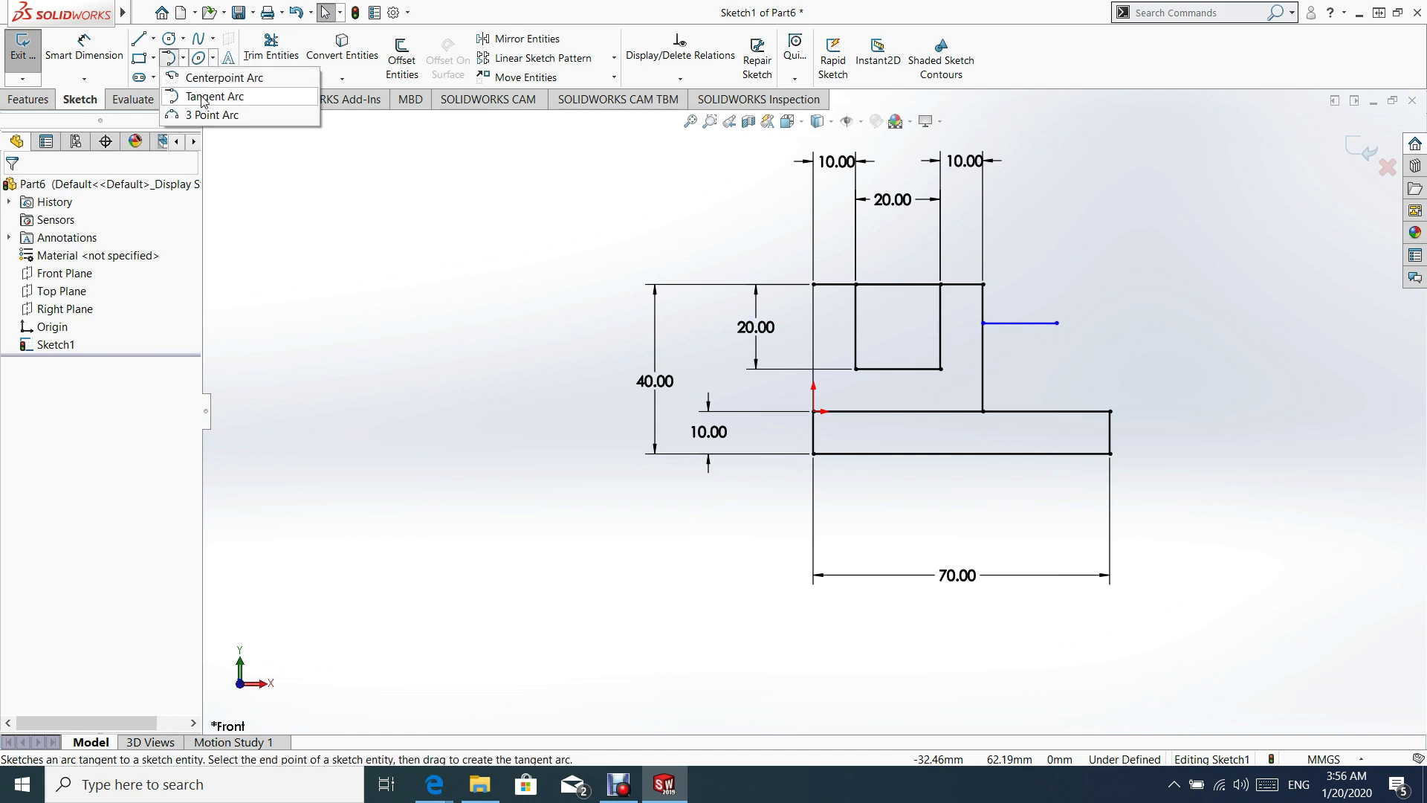
left_click(203, 99)
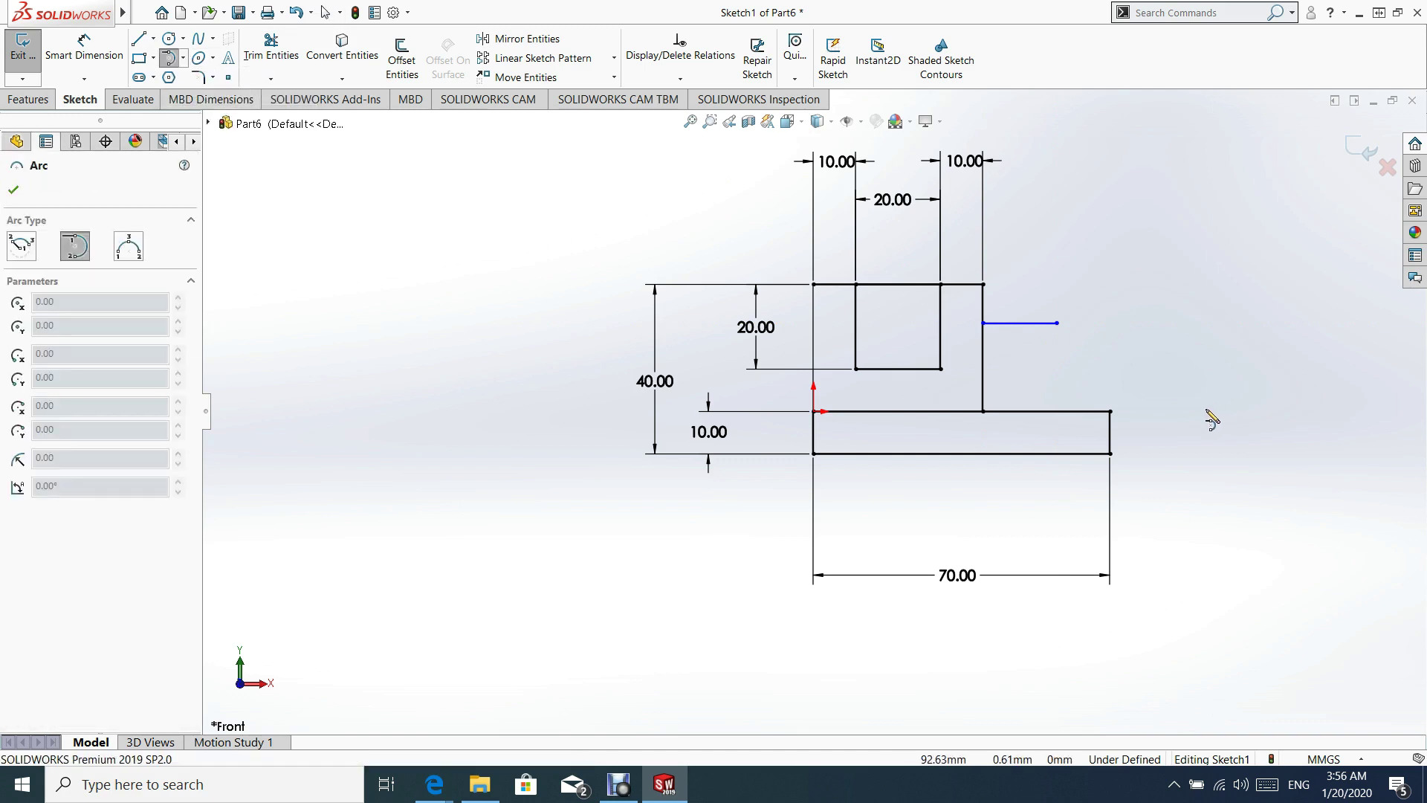
left_click(1058, 323)
left_click(1110, 411)
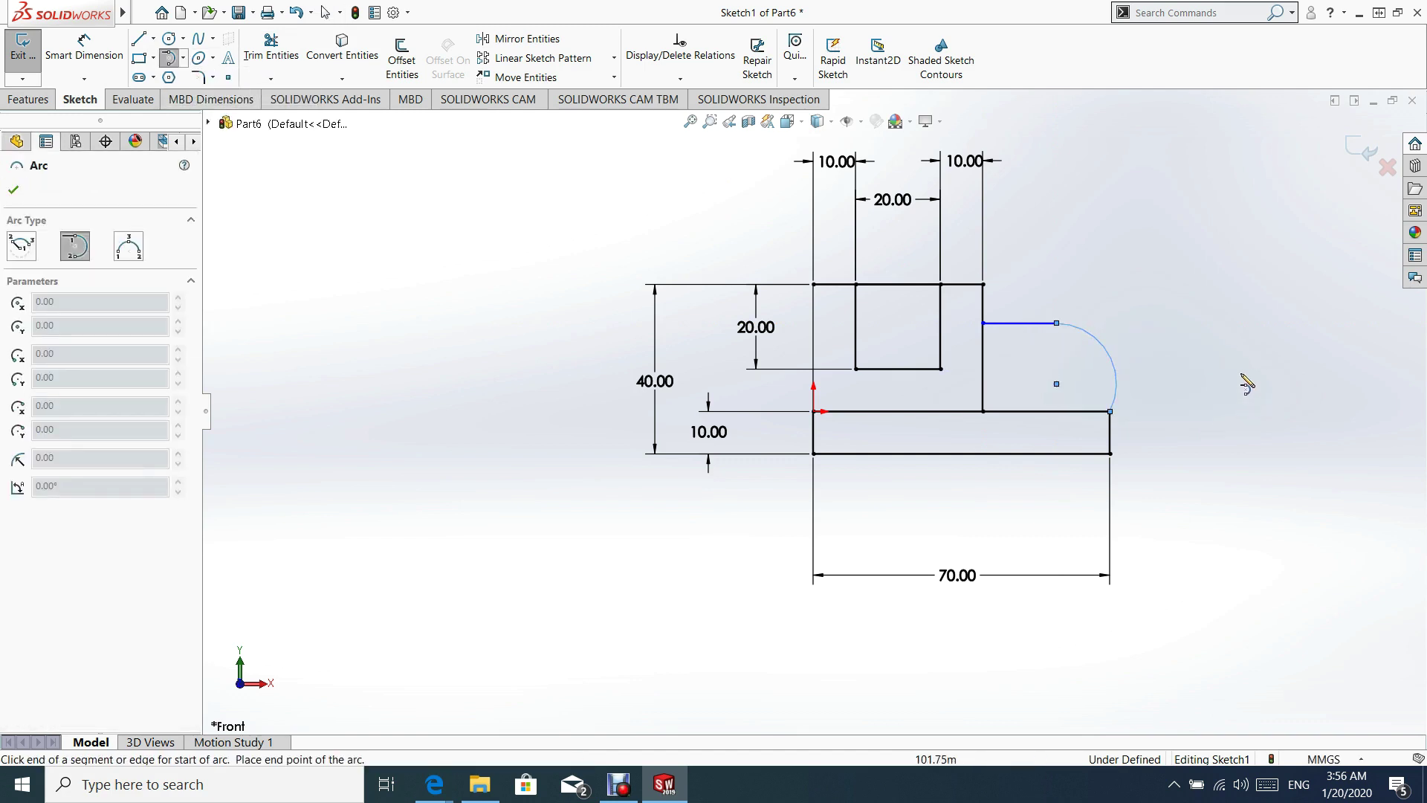
left_click(23, 196)
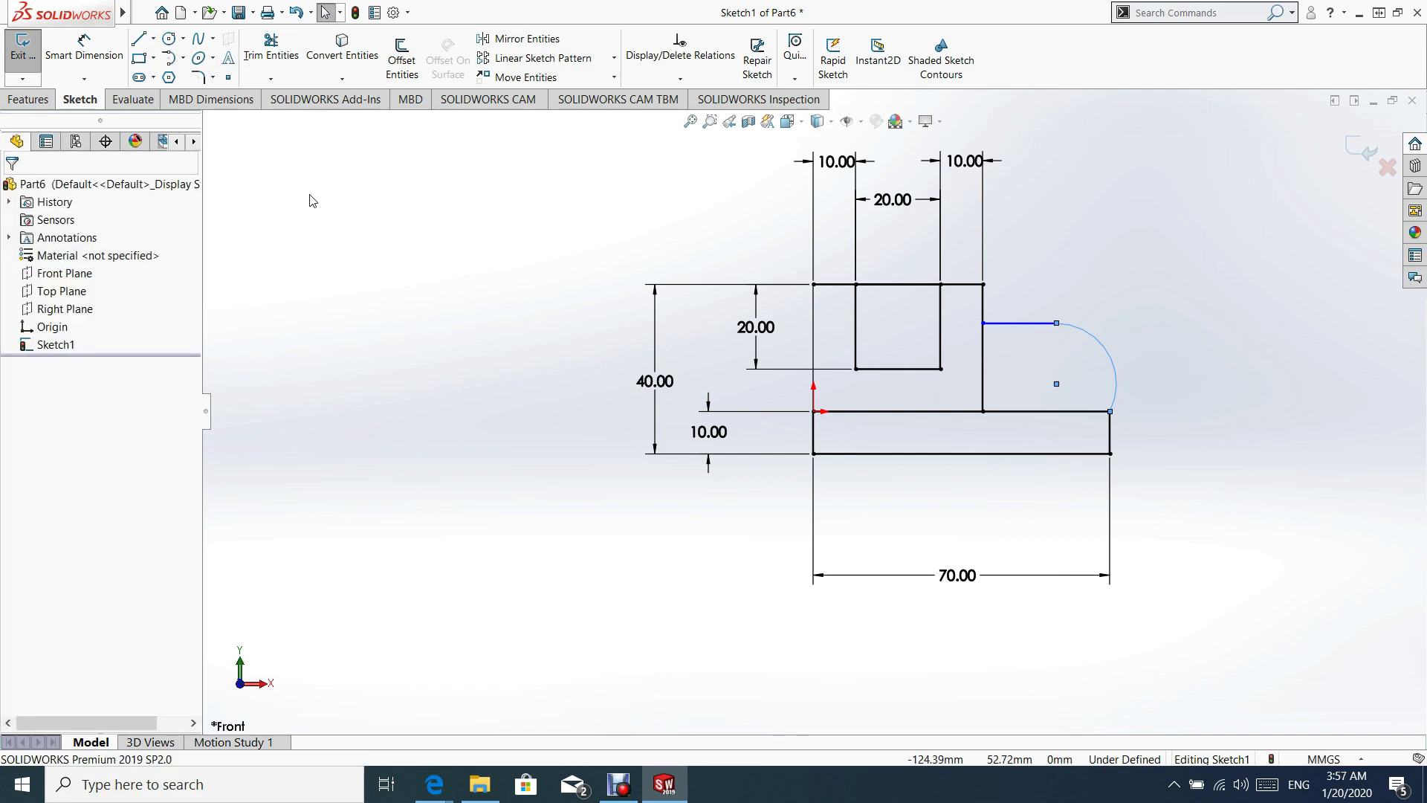
- Dimension the tangent arc's radius as 20 mm
left_click(83, 48)
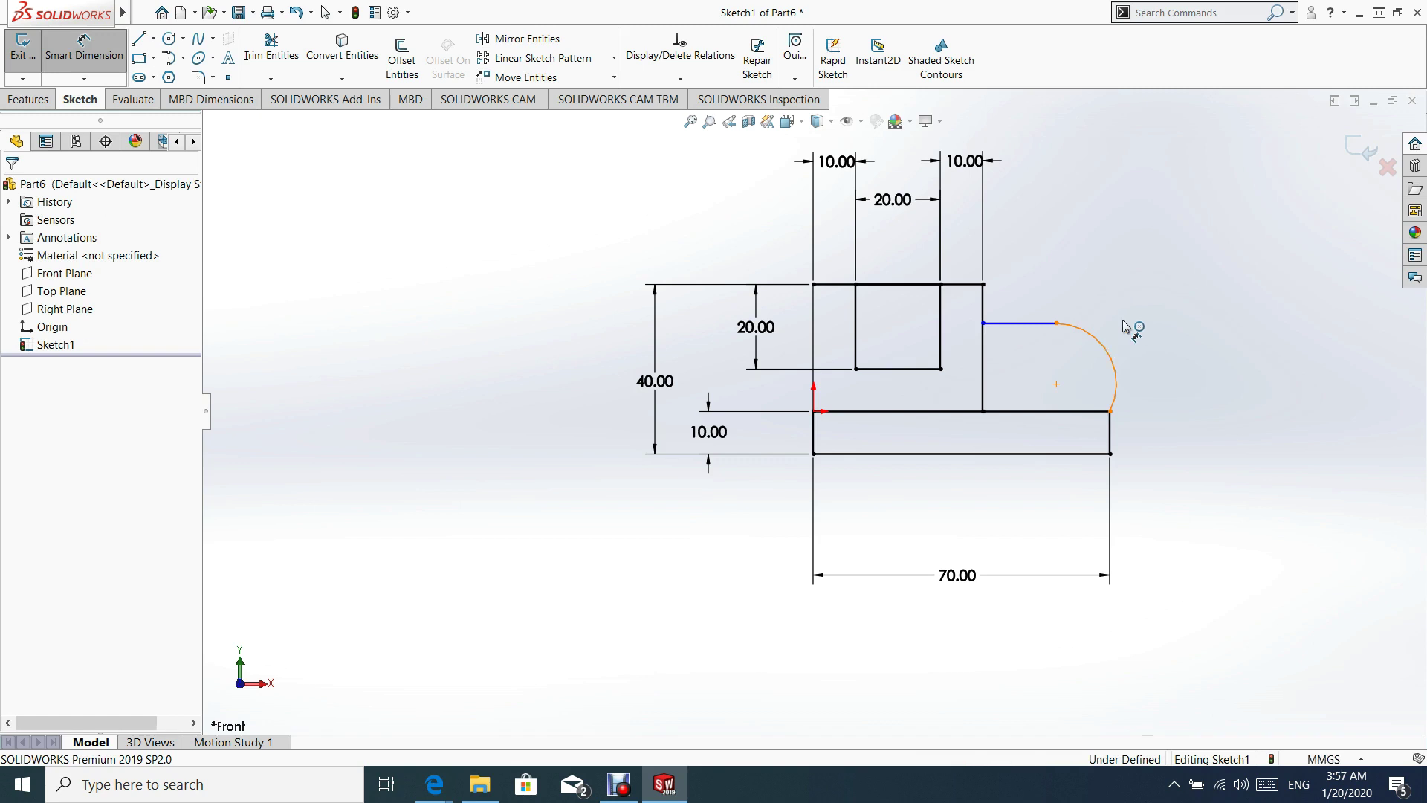
left_click(1107, 346)
left_click(1187, 240)
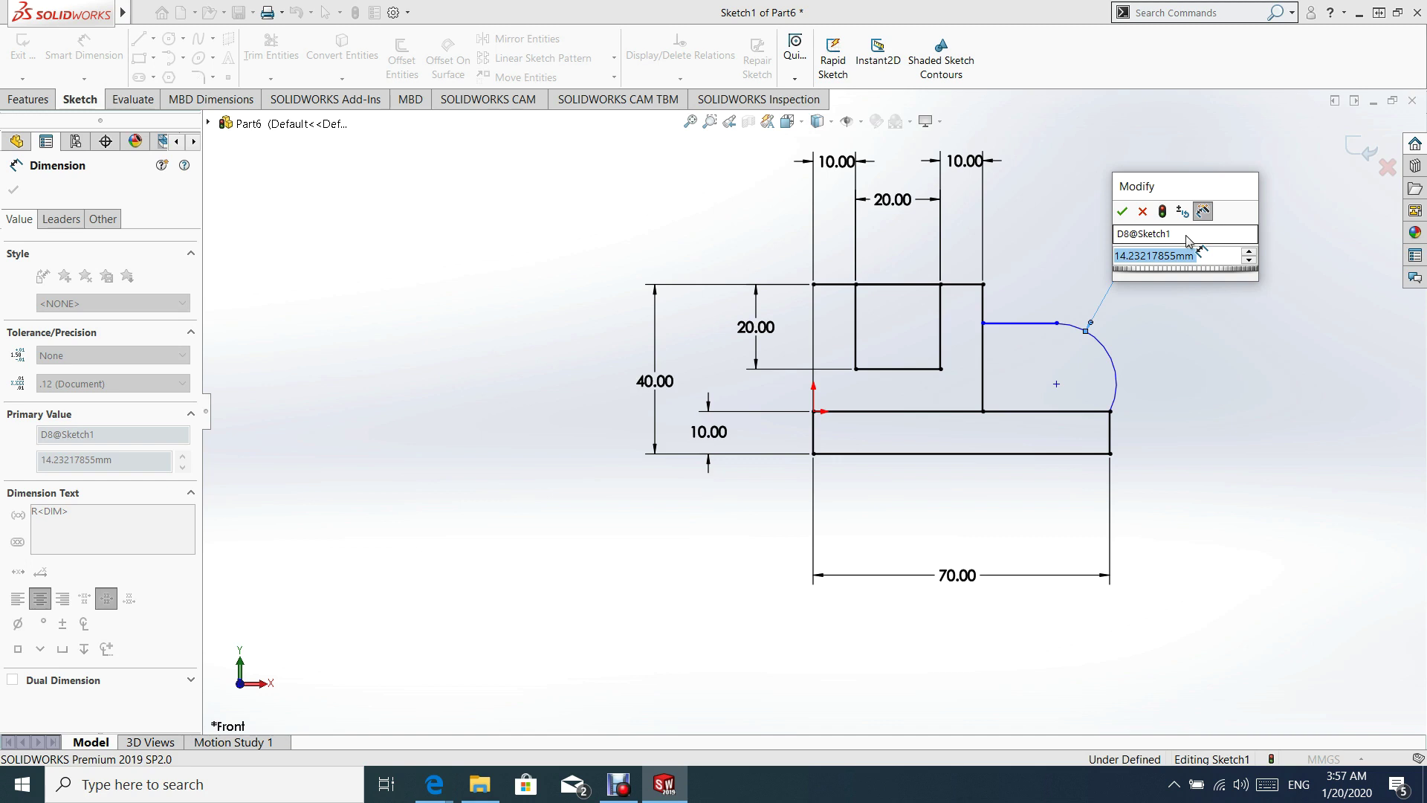
type("20")
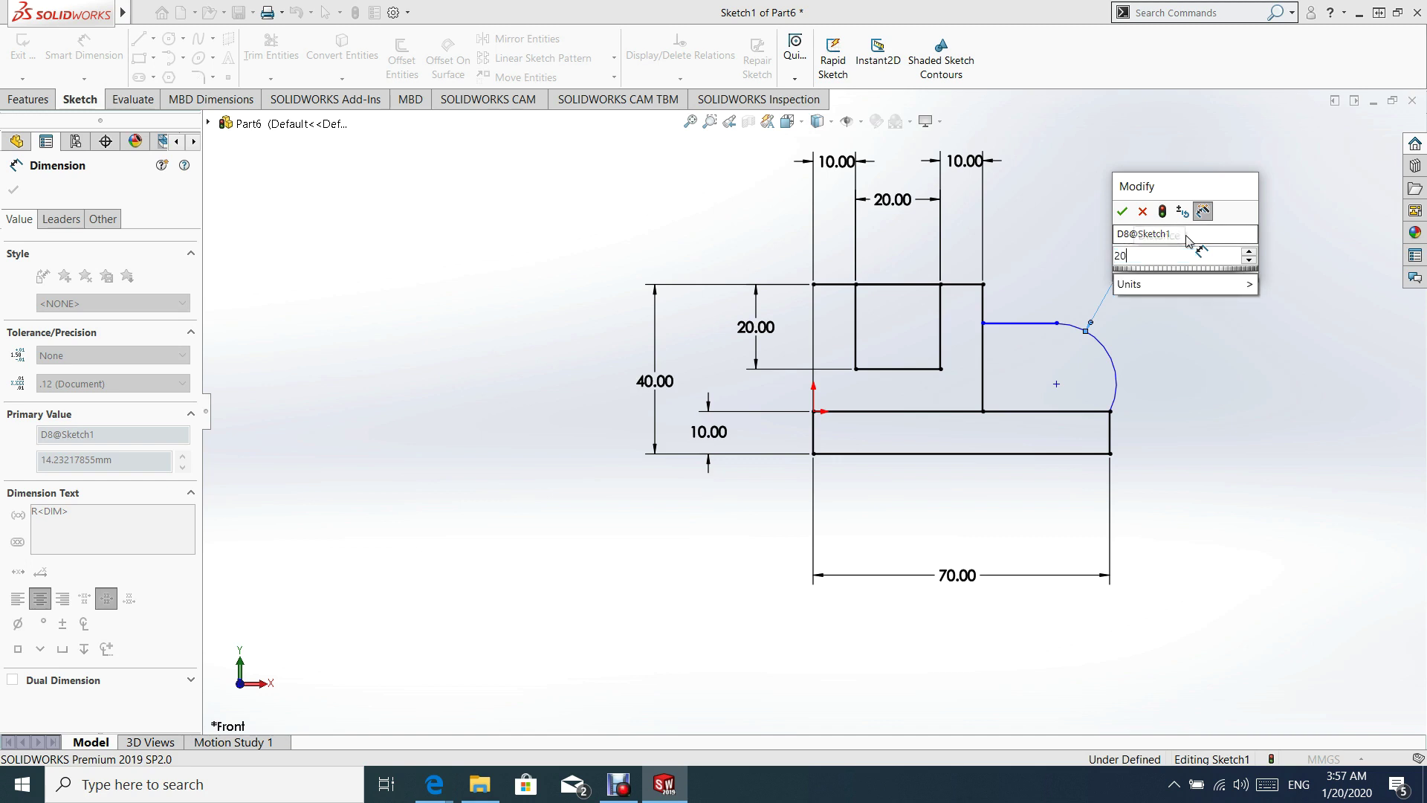
key("Return")
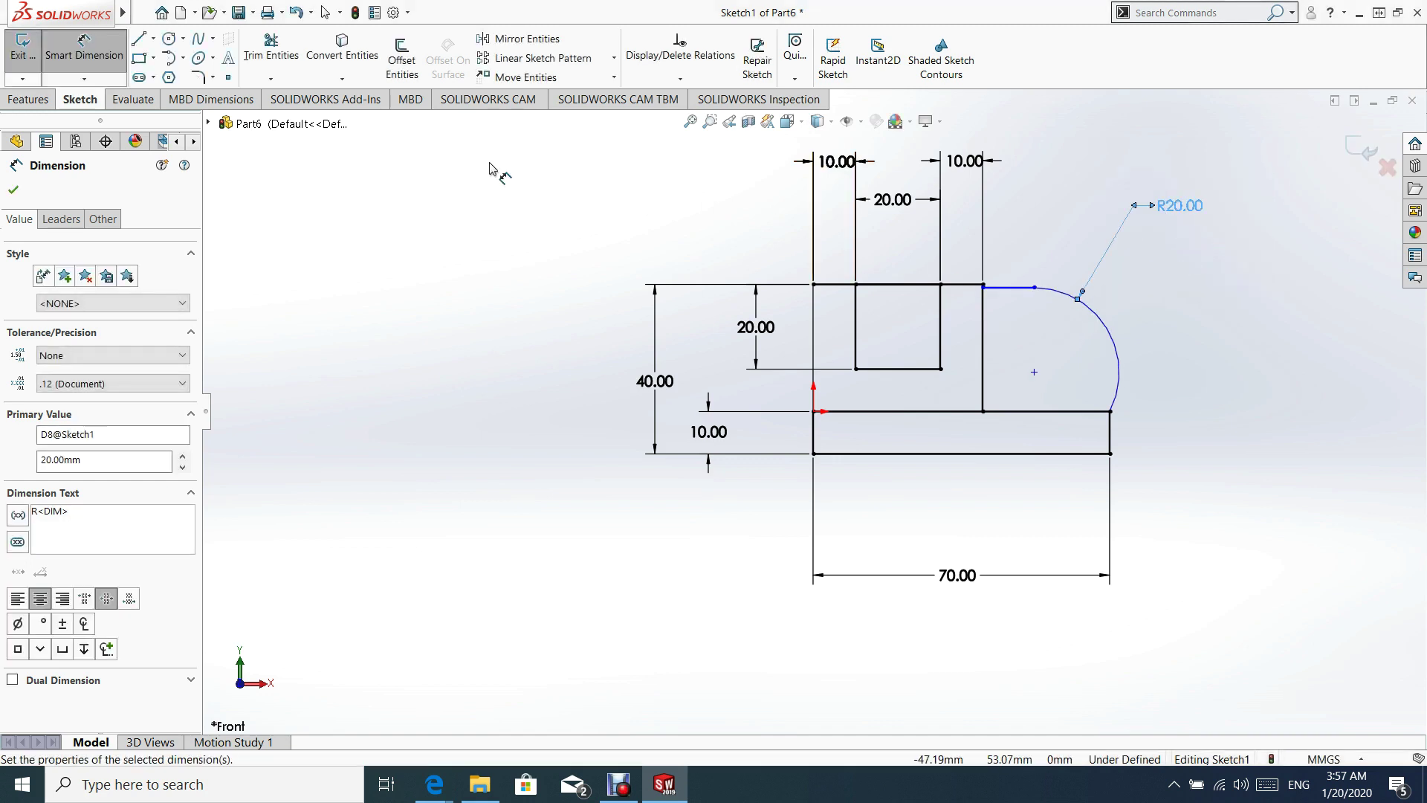
key("Escape")
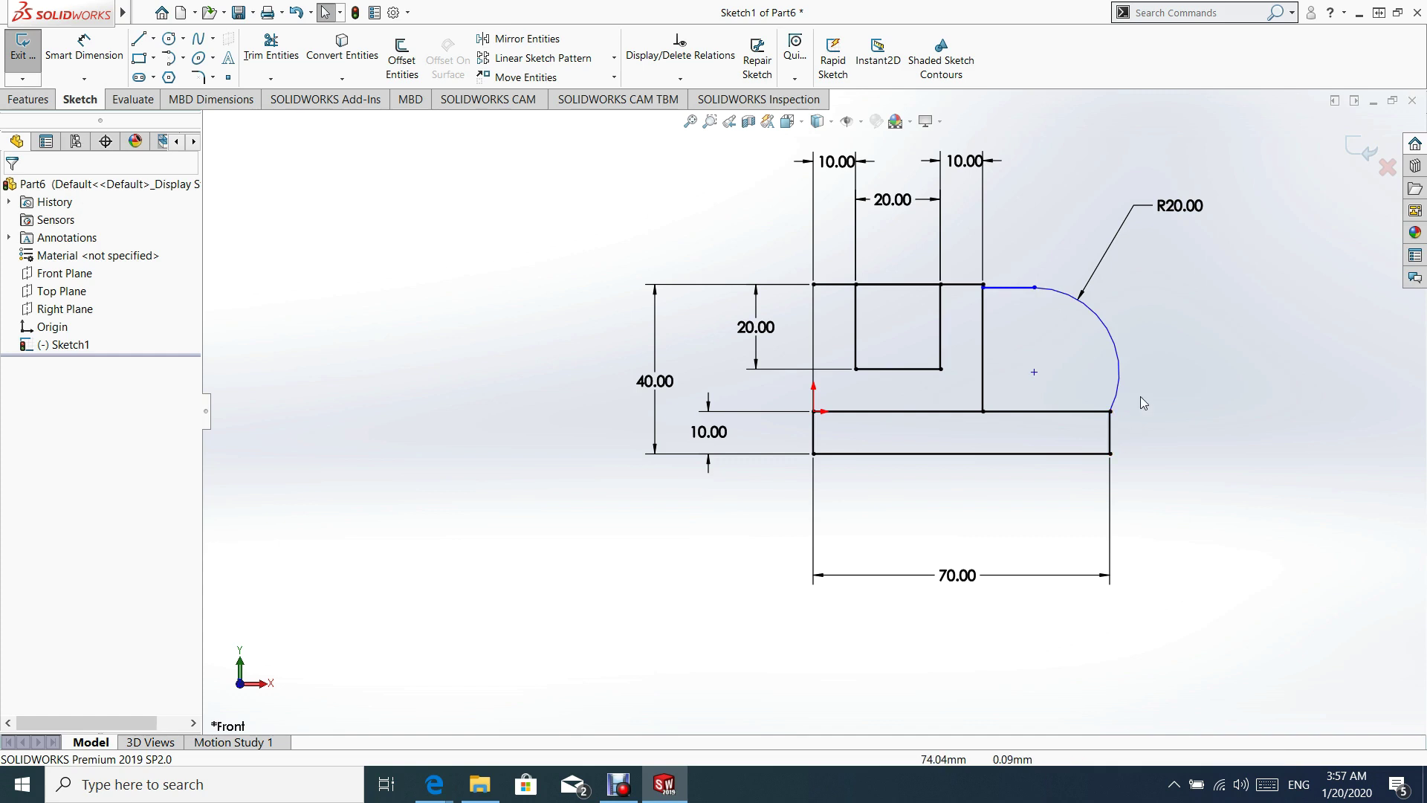
left_click(1056, 296)
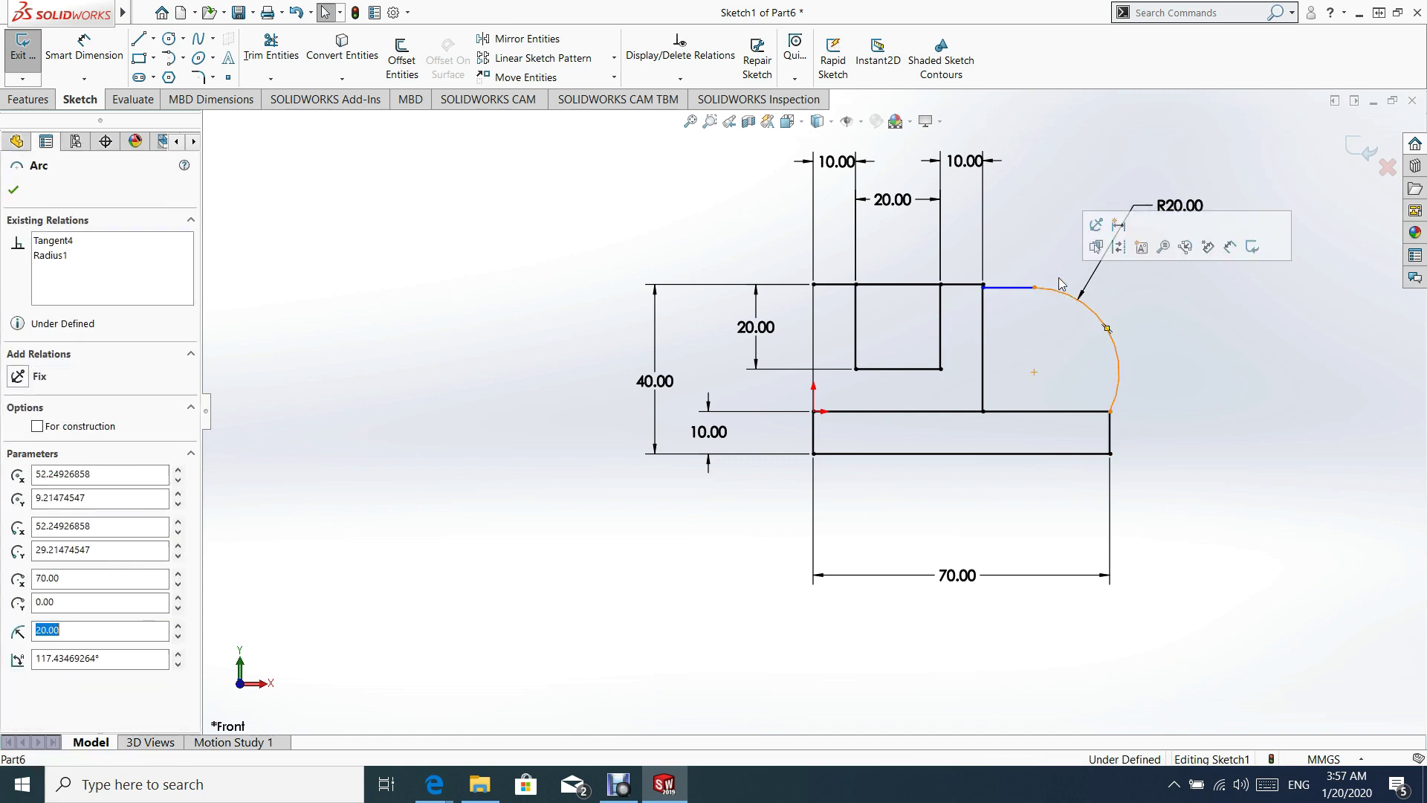
left_click(1005, 289, "ctrl")
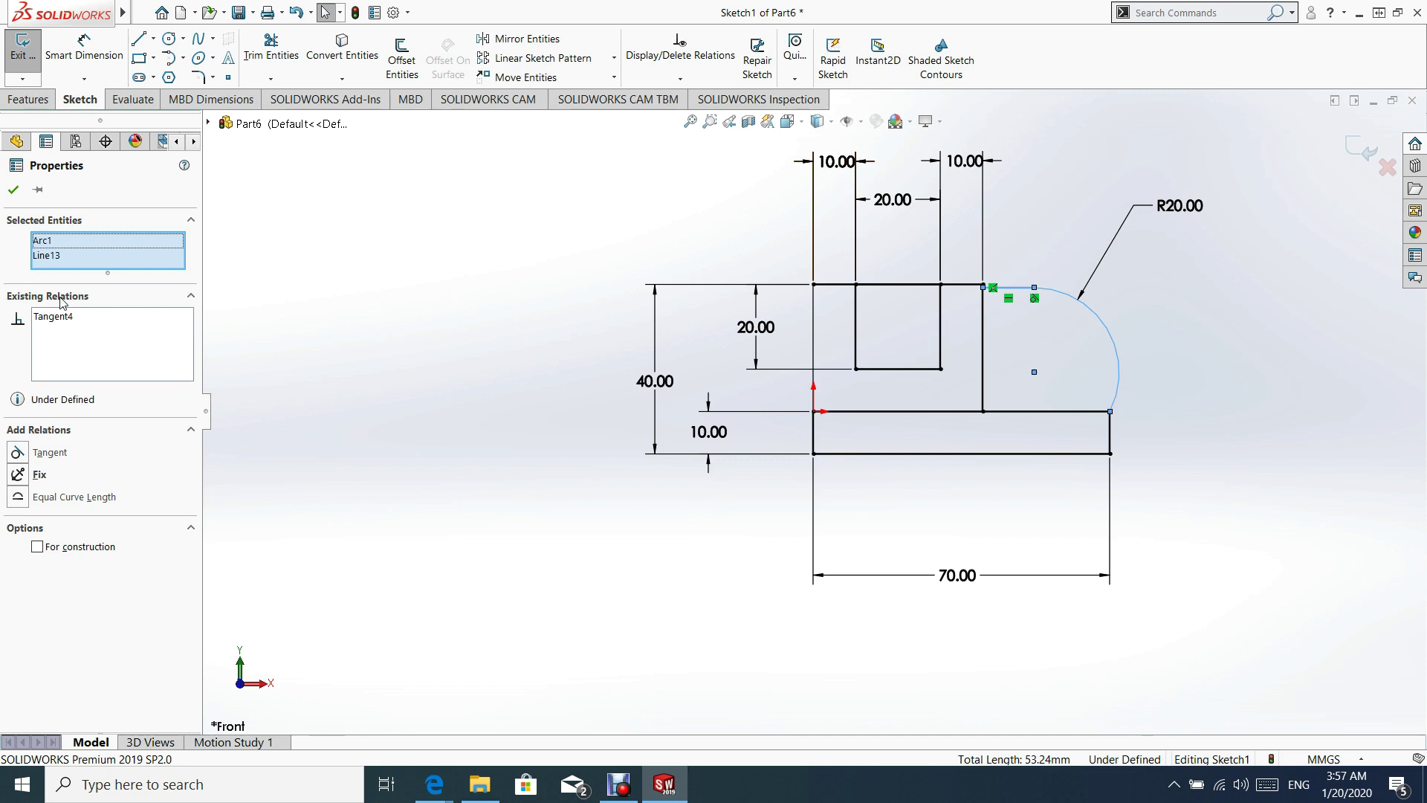
left_click(1055, 231)
left_click(1112, 337)
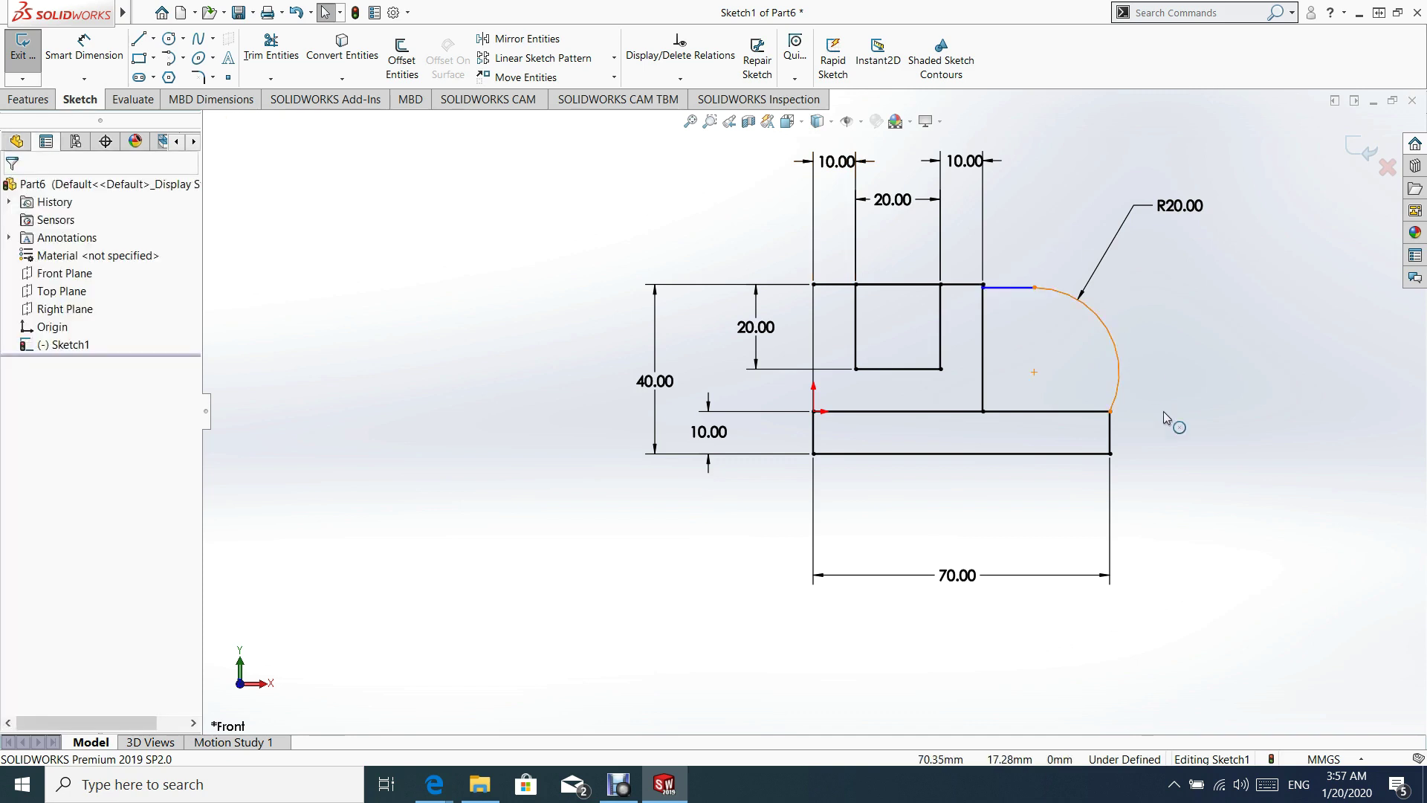
left_click(1109, 432, "ctrl")
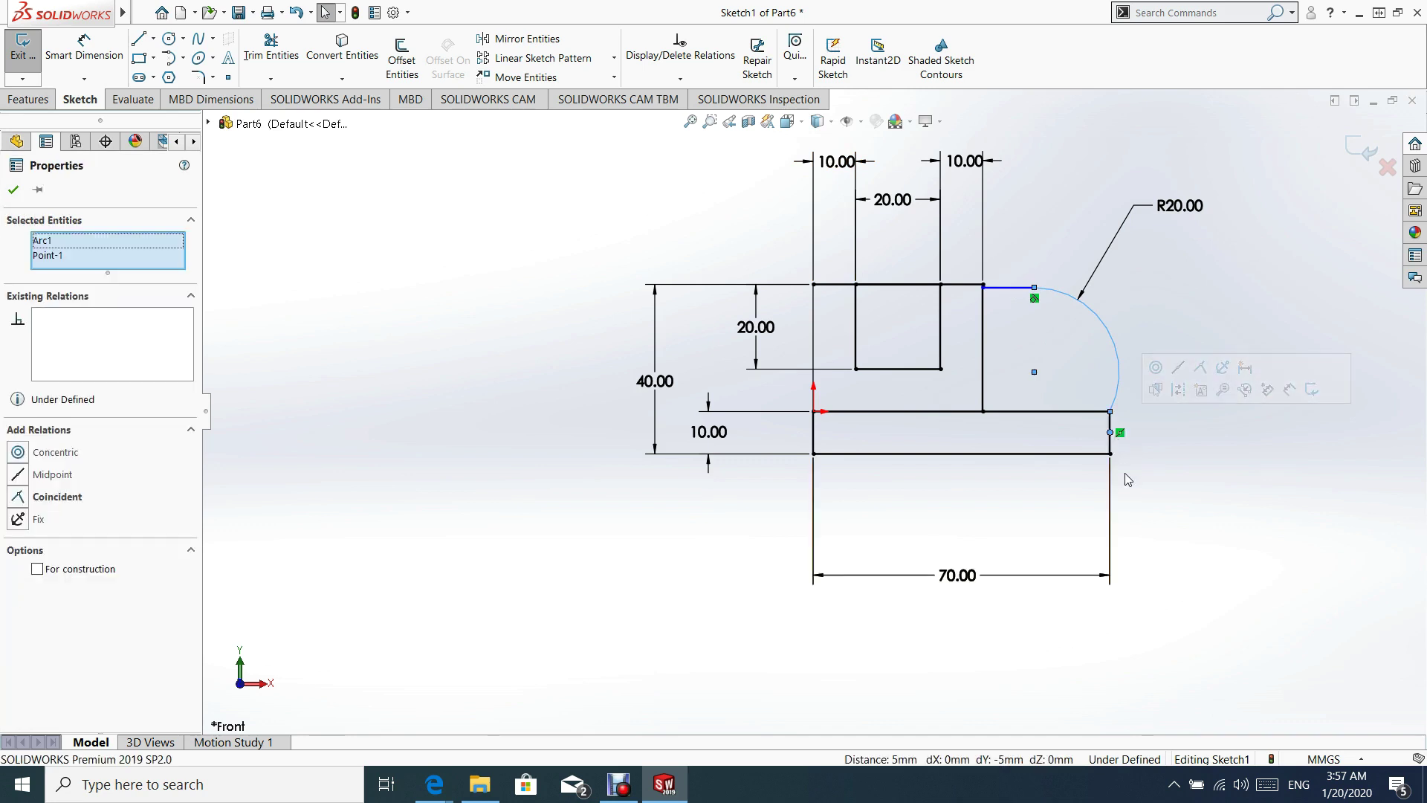
left_click(1152, 484)
left_click(1109, 441)
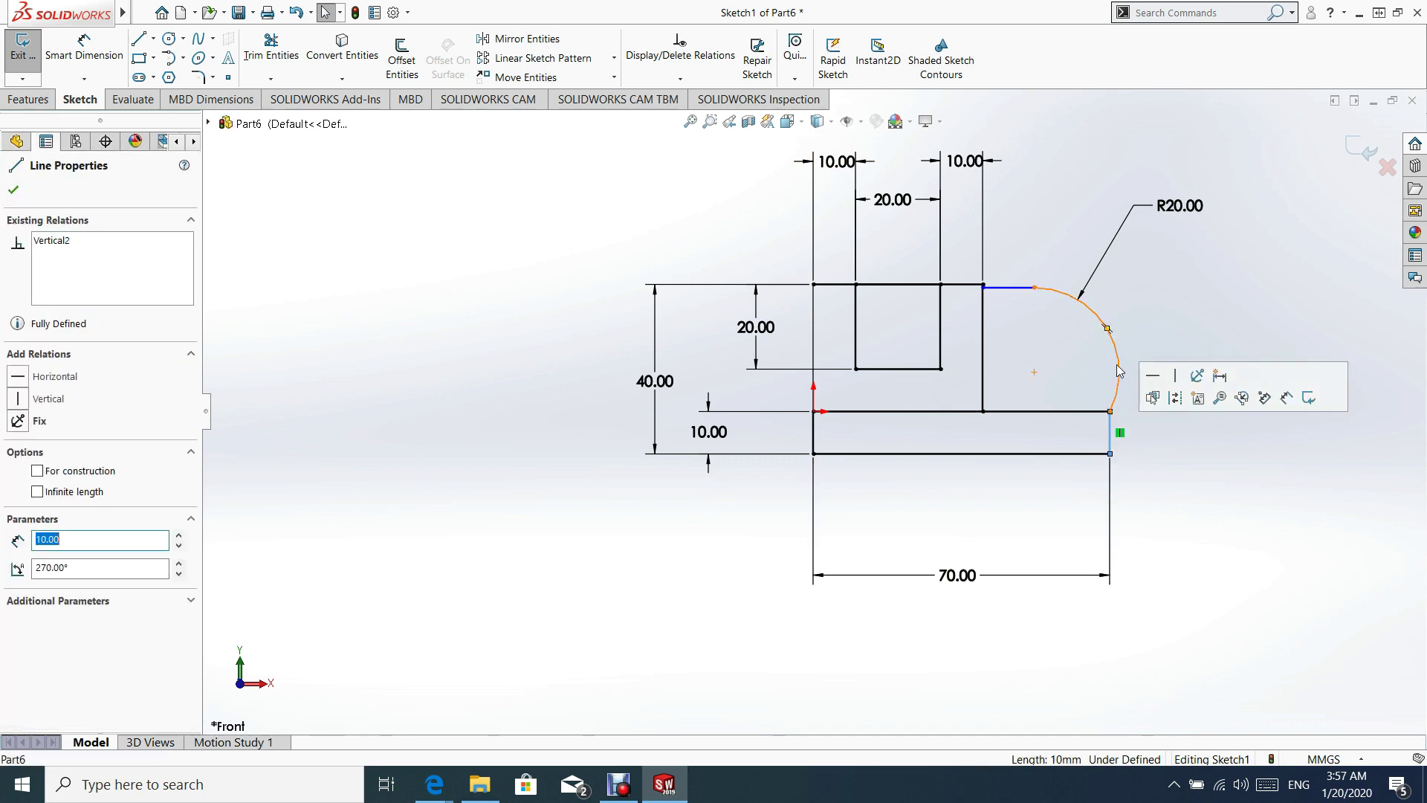
- Add a tangent relation between the R20 arc and the base's short vertical end line below it
left_click(1119, 364)
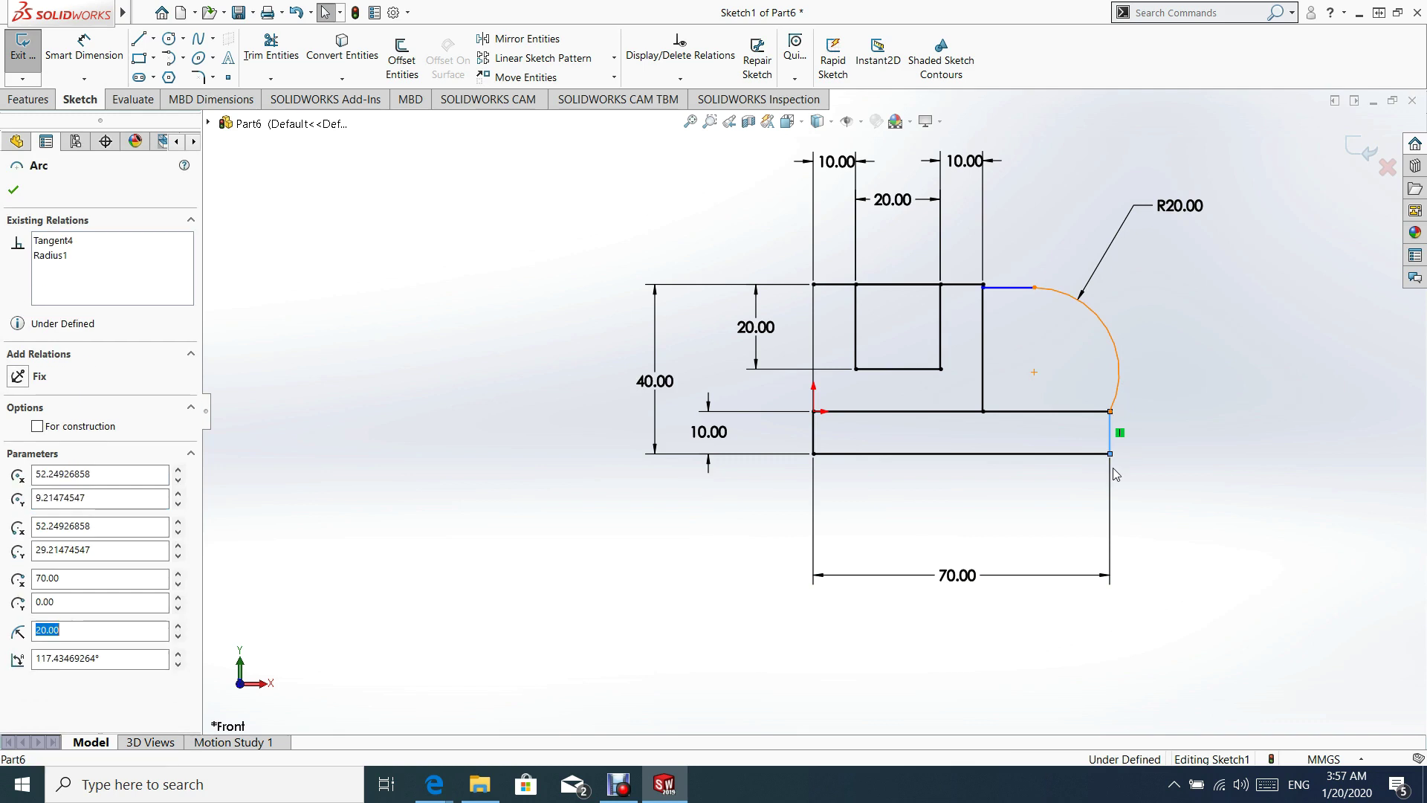
left_click(1112, 446, "ctrl")
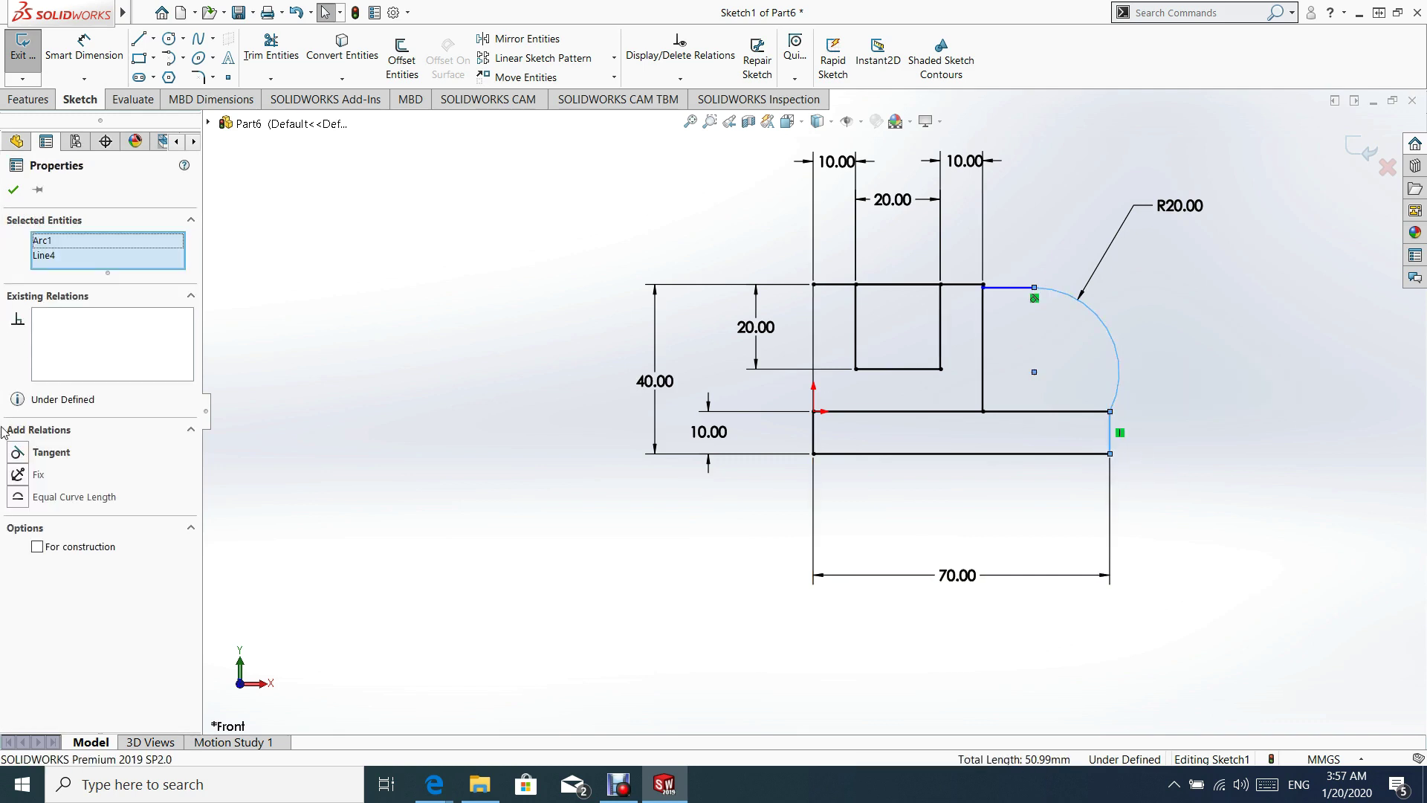
left_click(23, 453)
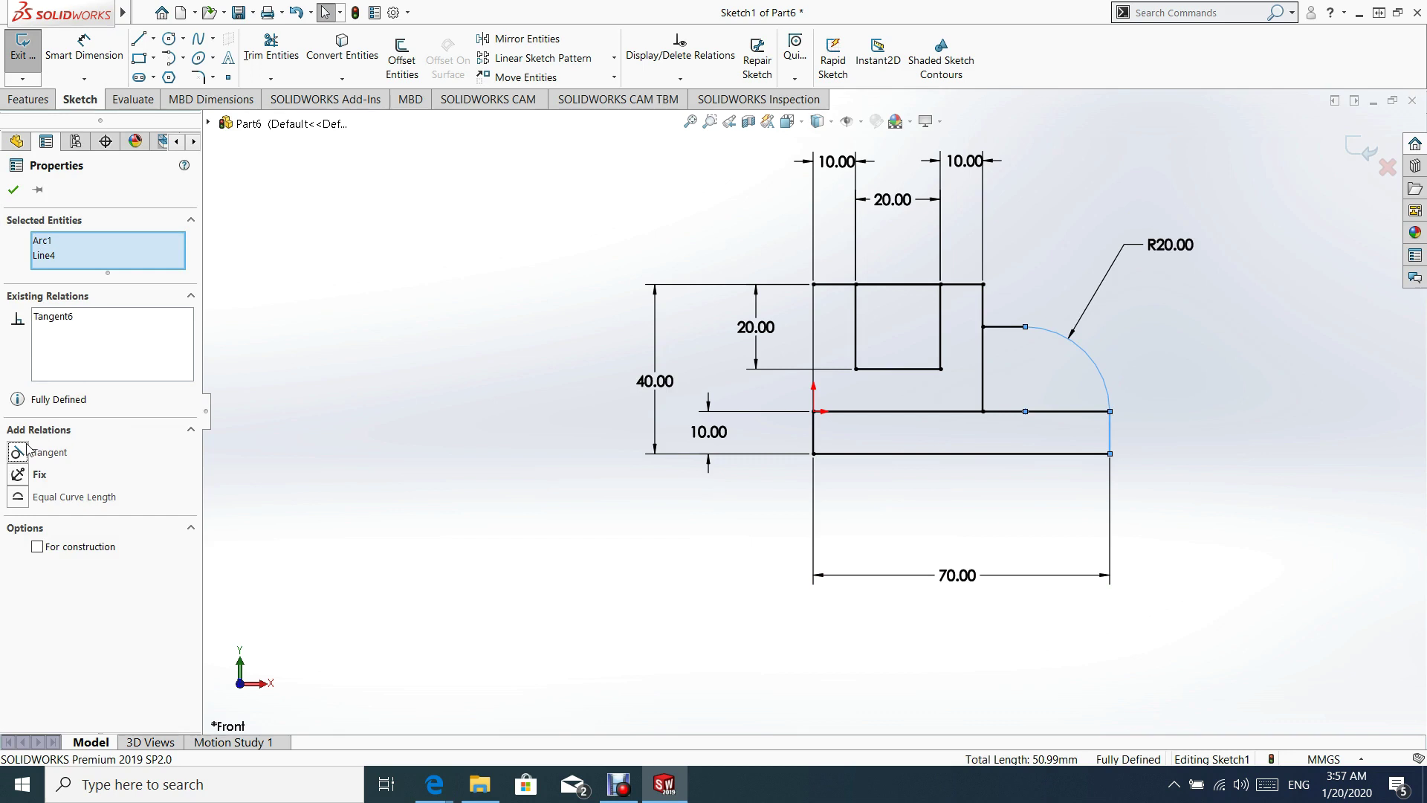
left_click(13, 191)
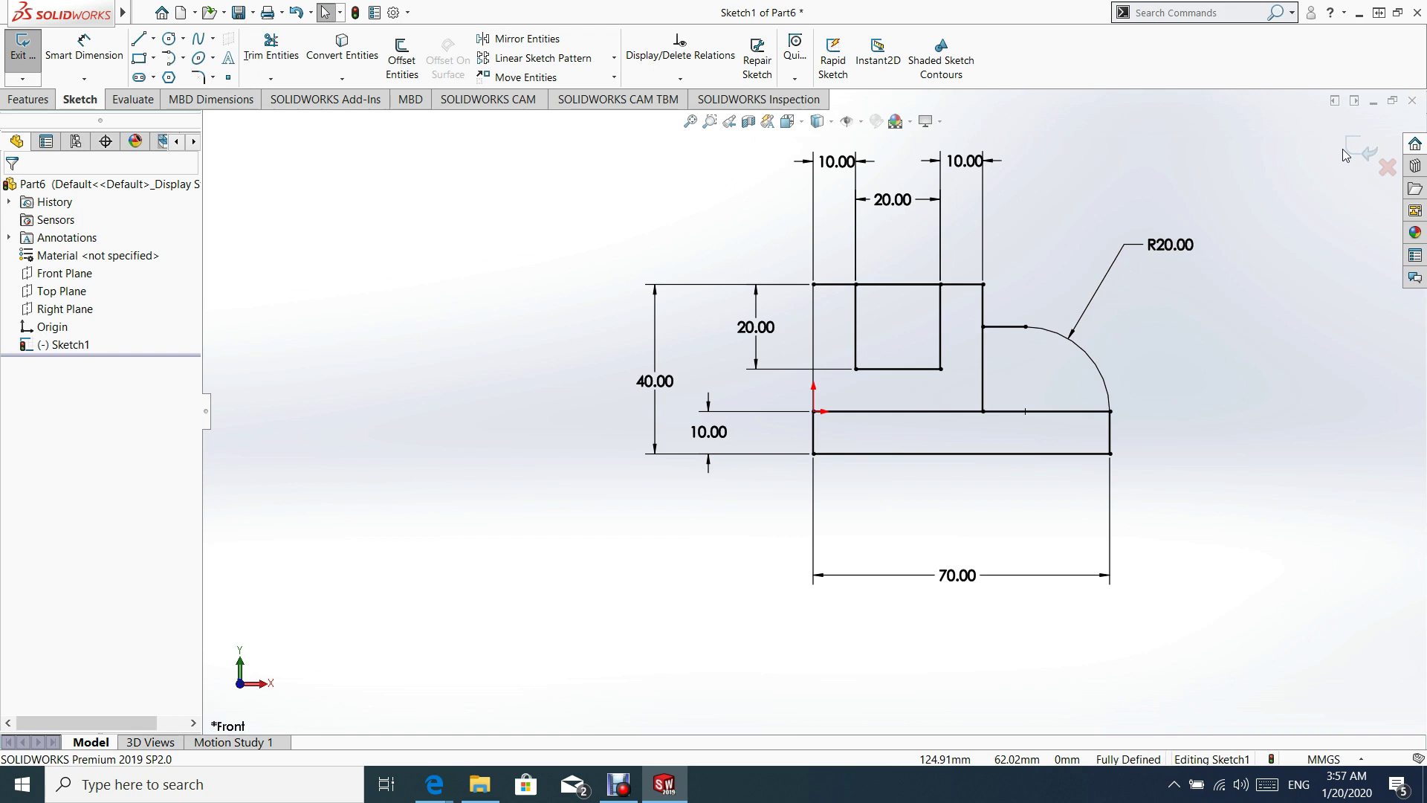
- Exit the profile sketch, keeping its changes, and clear the selection
scroll(1030, 248, "up", 1)
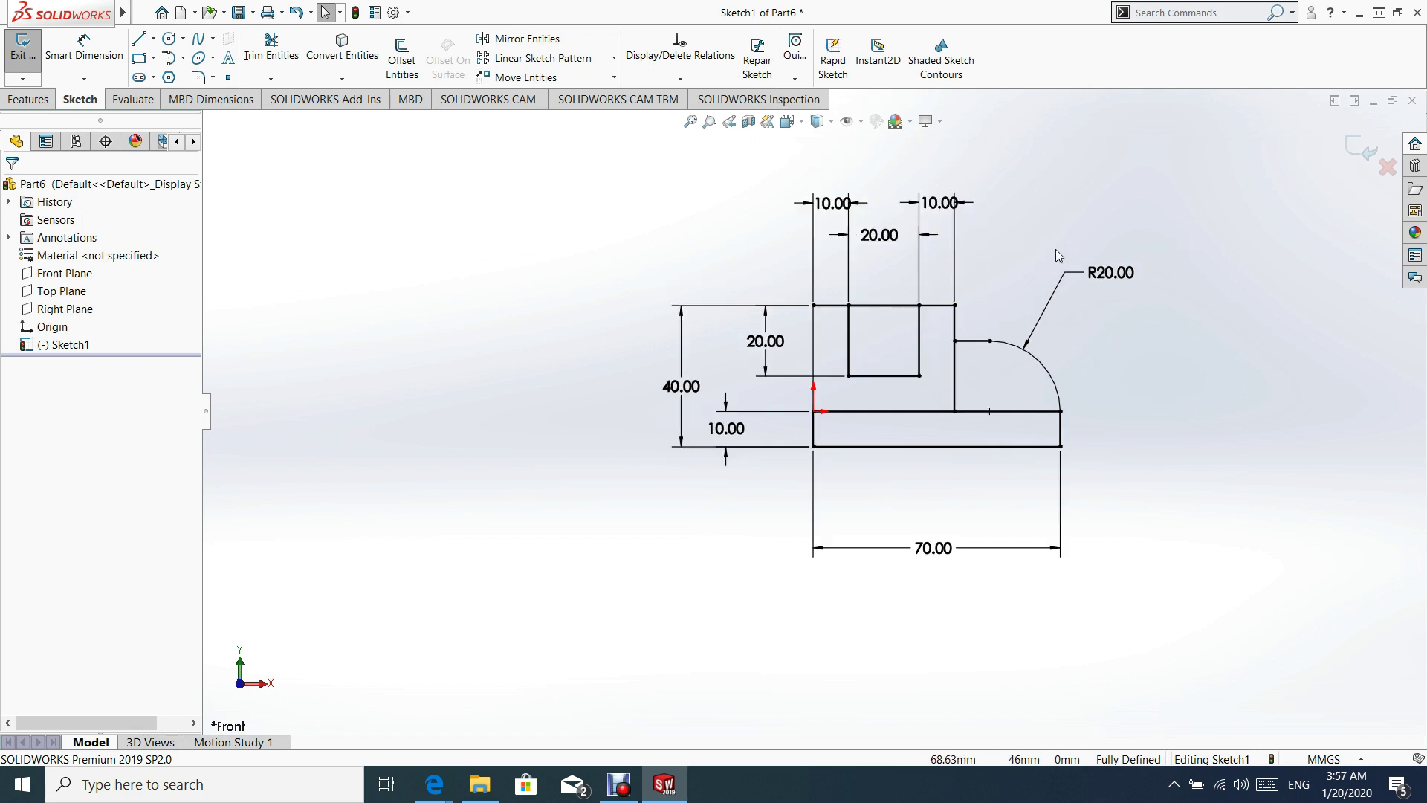
scroll(1115, 207, "down", 1)
left_click(1366, 148)
left_click(429, 266)
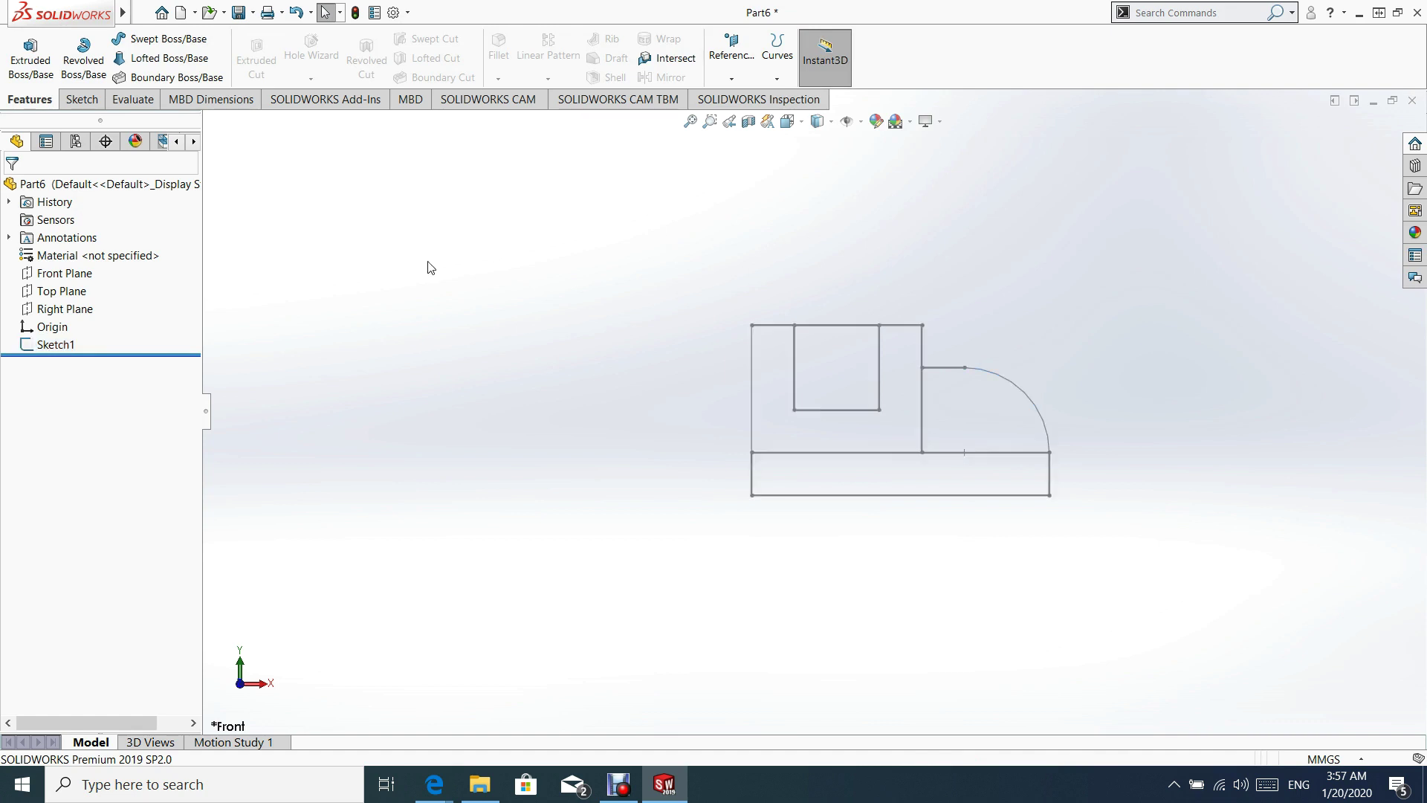
- Extrude only the sketch's base rectangle region as a blind boss 40 mm deep
left_click(46, 346)
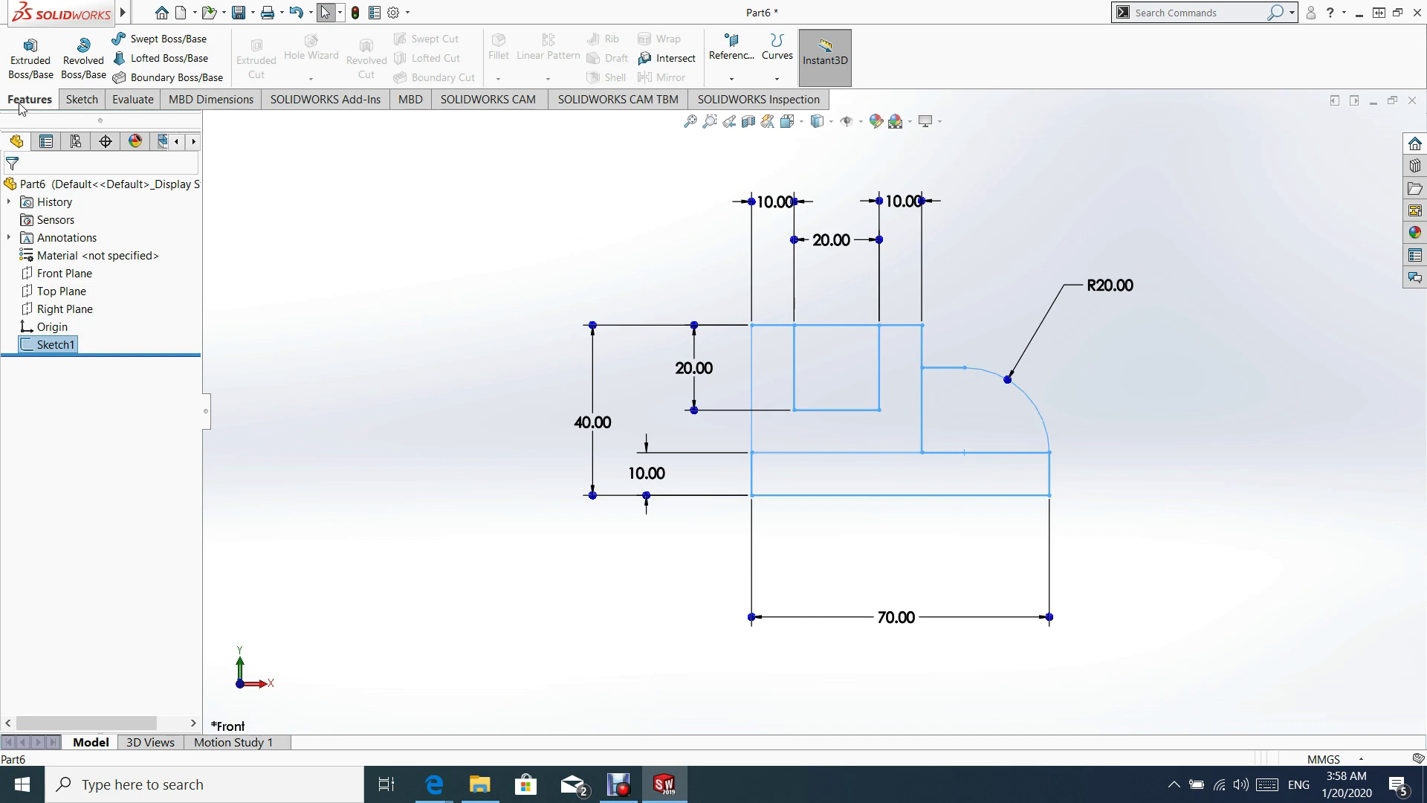
left_click(31, 67)
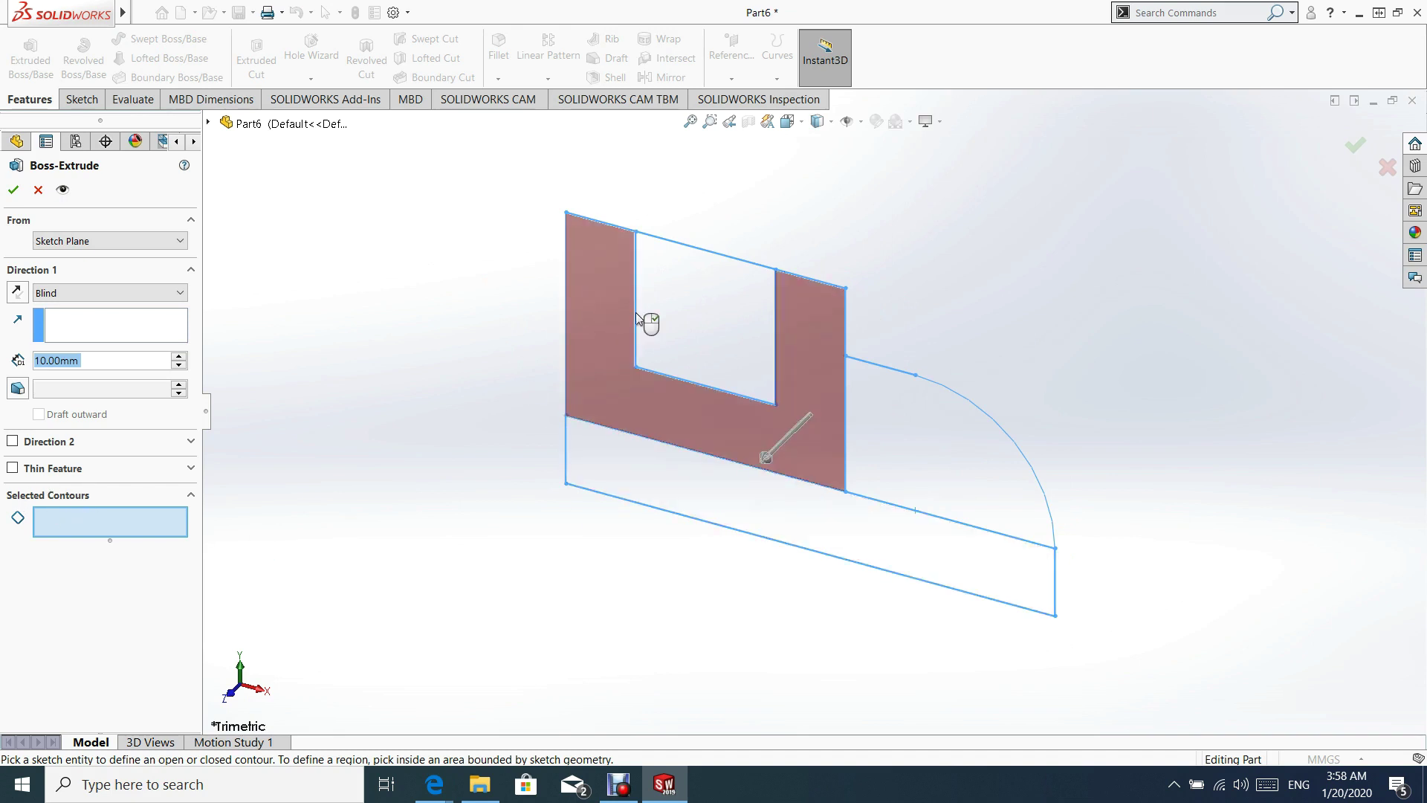
left_click(825, 514)
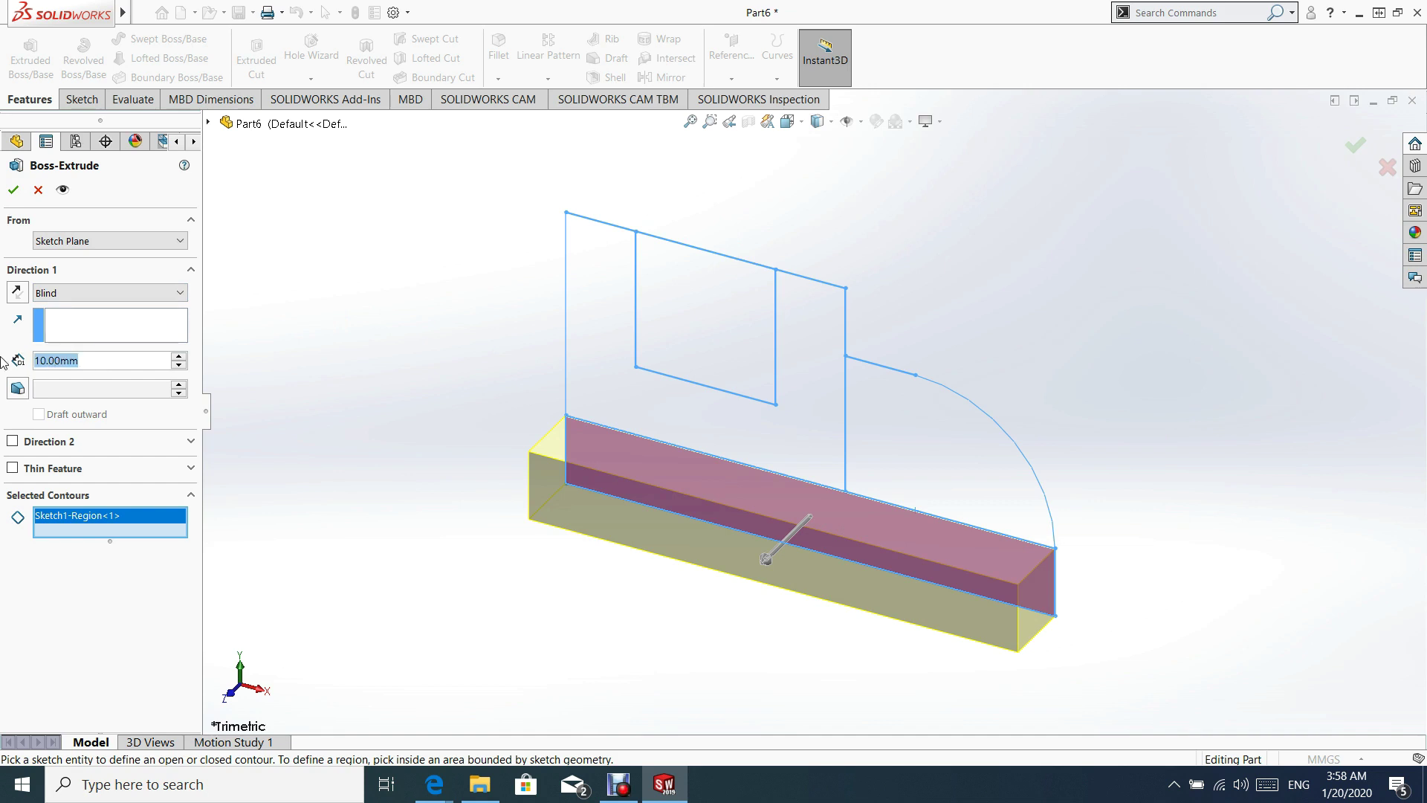
type("40")
key("Return")
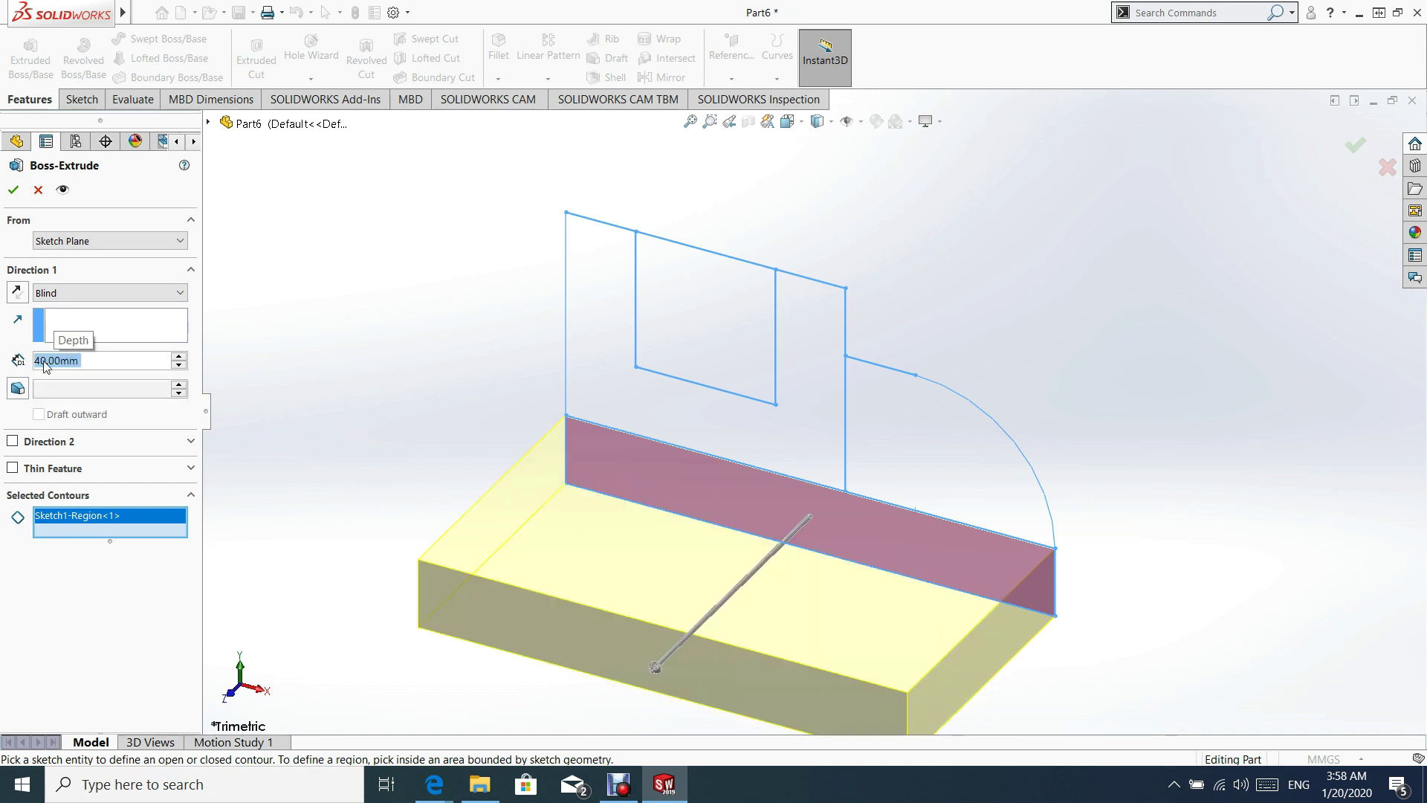
left_click(13, 191)
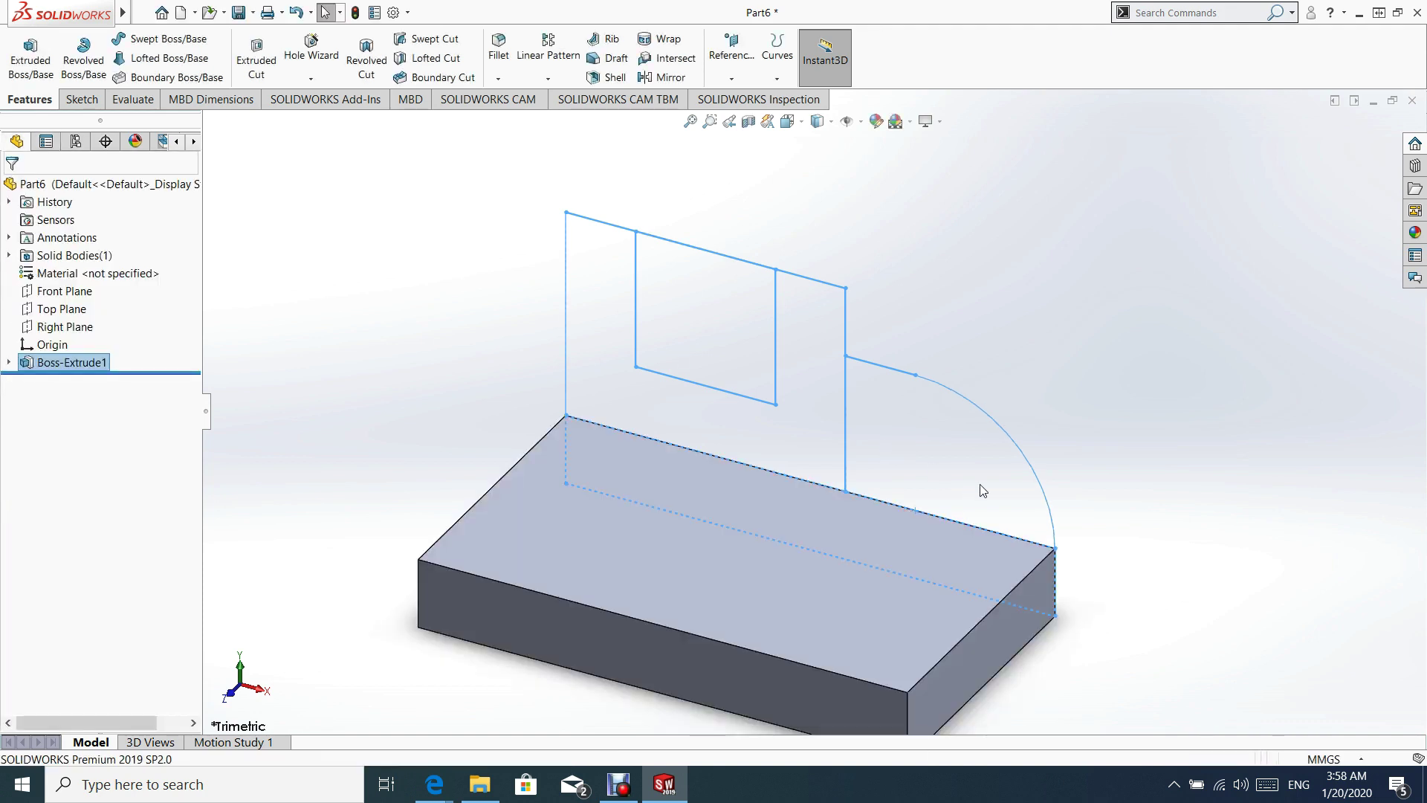
- Reuse the profile sketch to extrude its U-shaped upright region 40 mm as a separate body, with Merge result off
key("f")
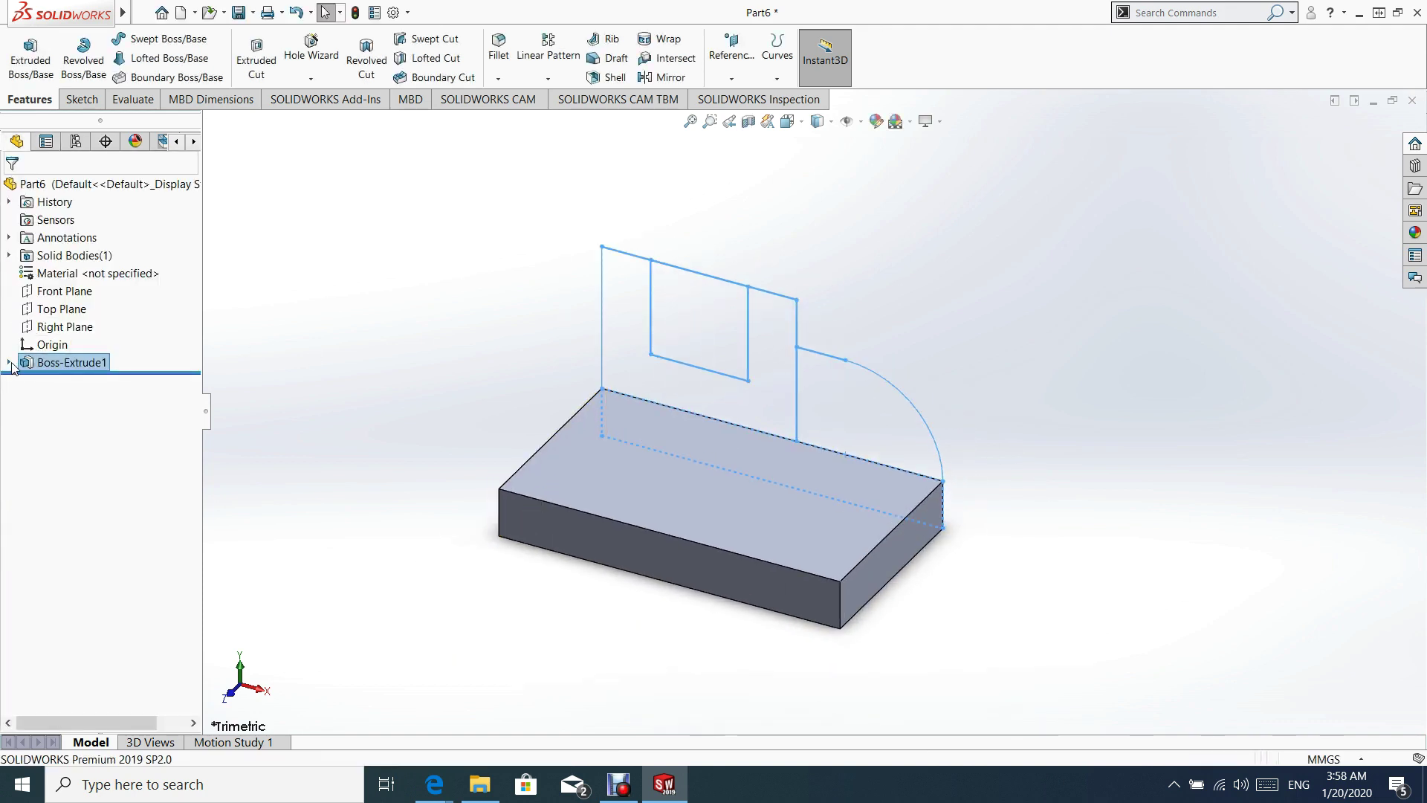
left_click(9, 362)
left_click(79, 380)
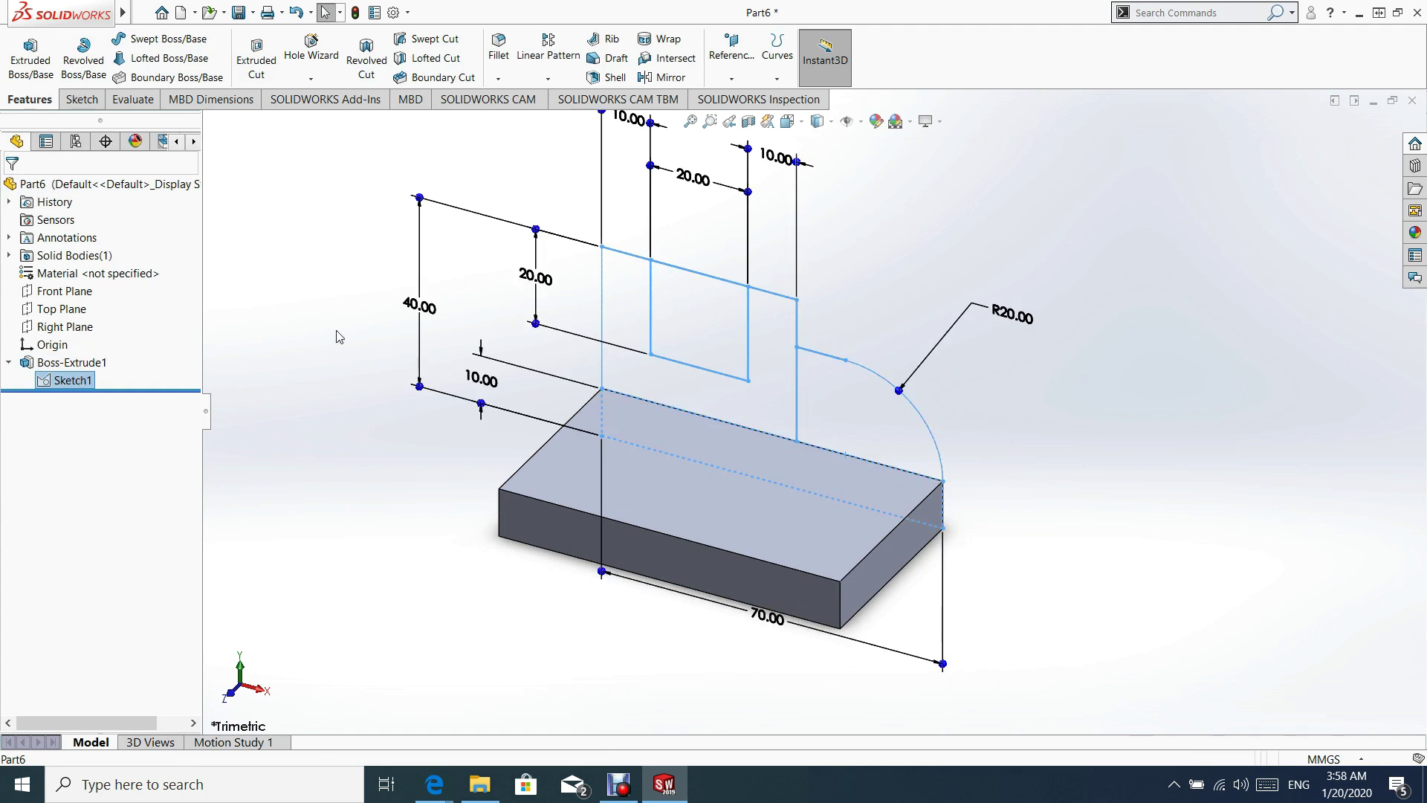
left_click(33, 80)
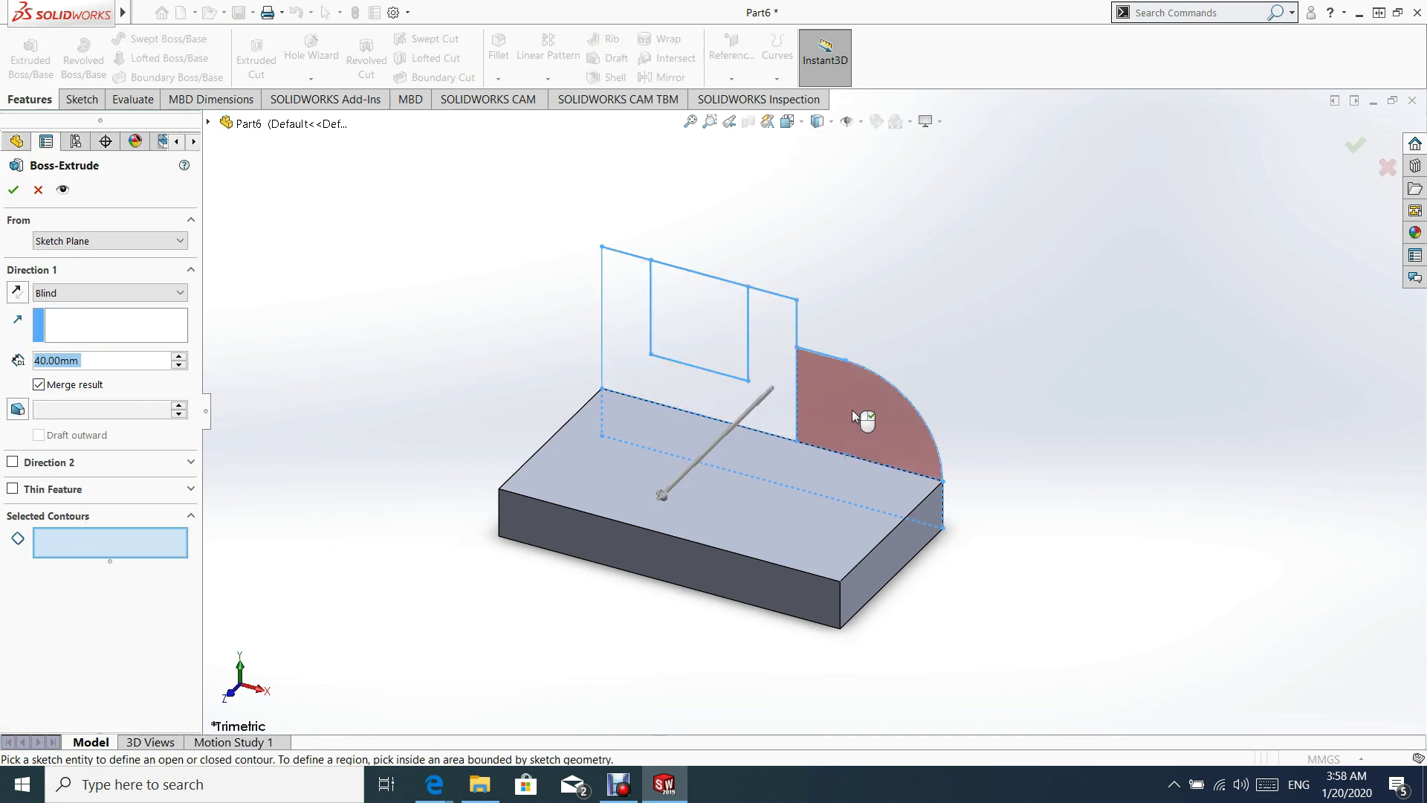
left_click(787, 383)
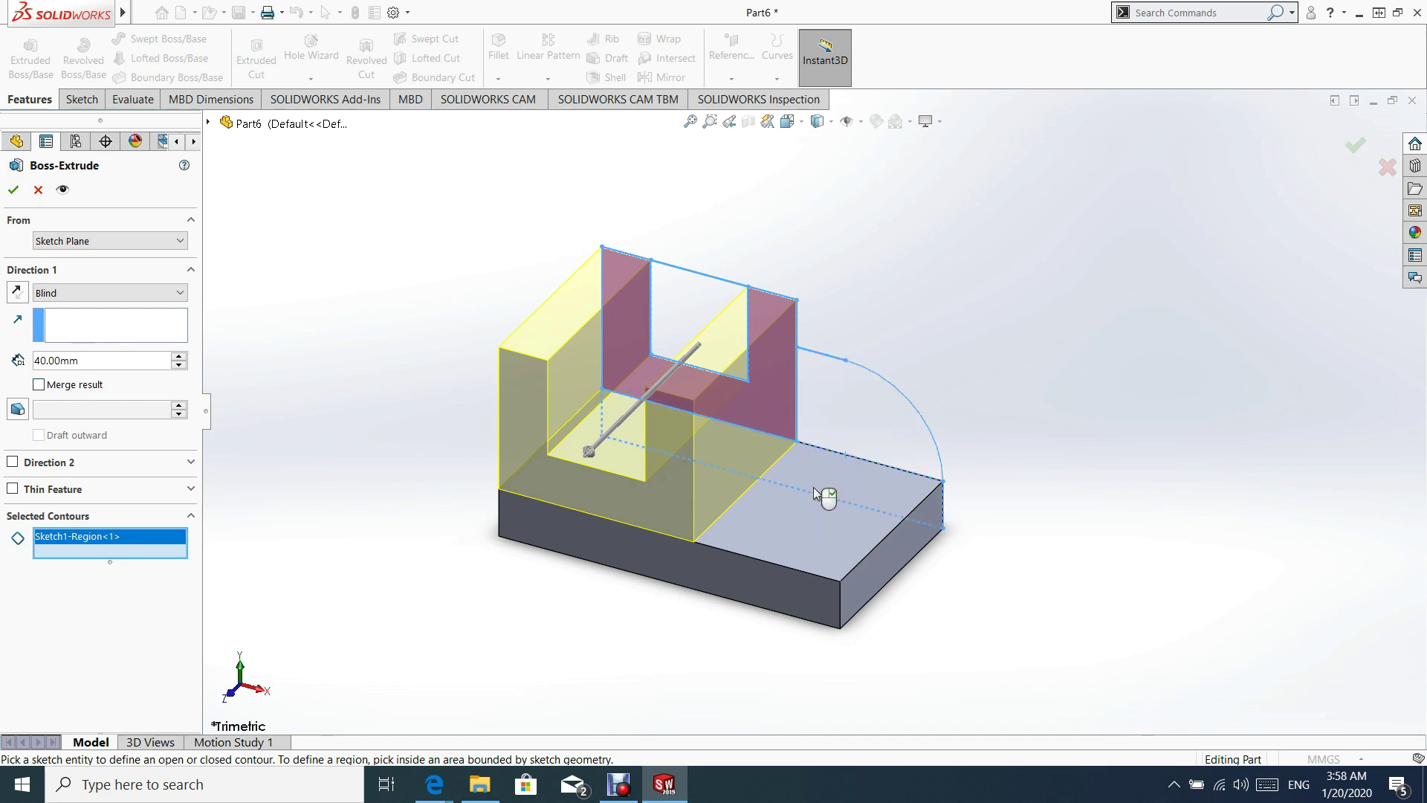
left_click(13, 190)
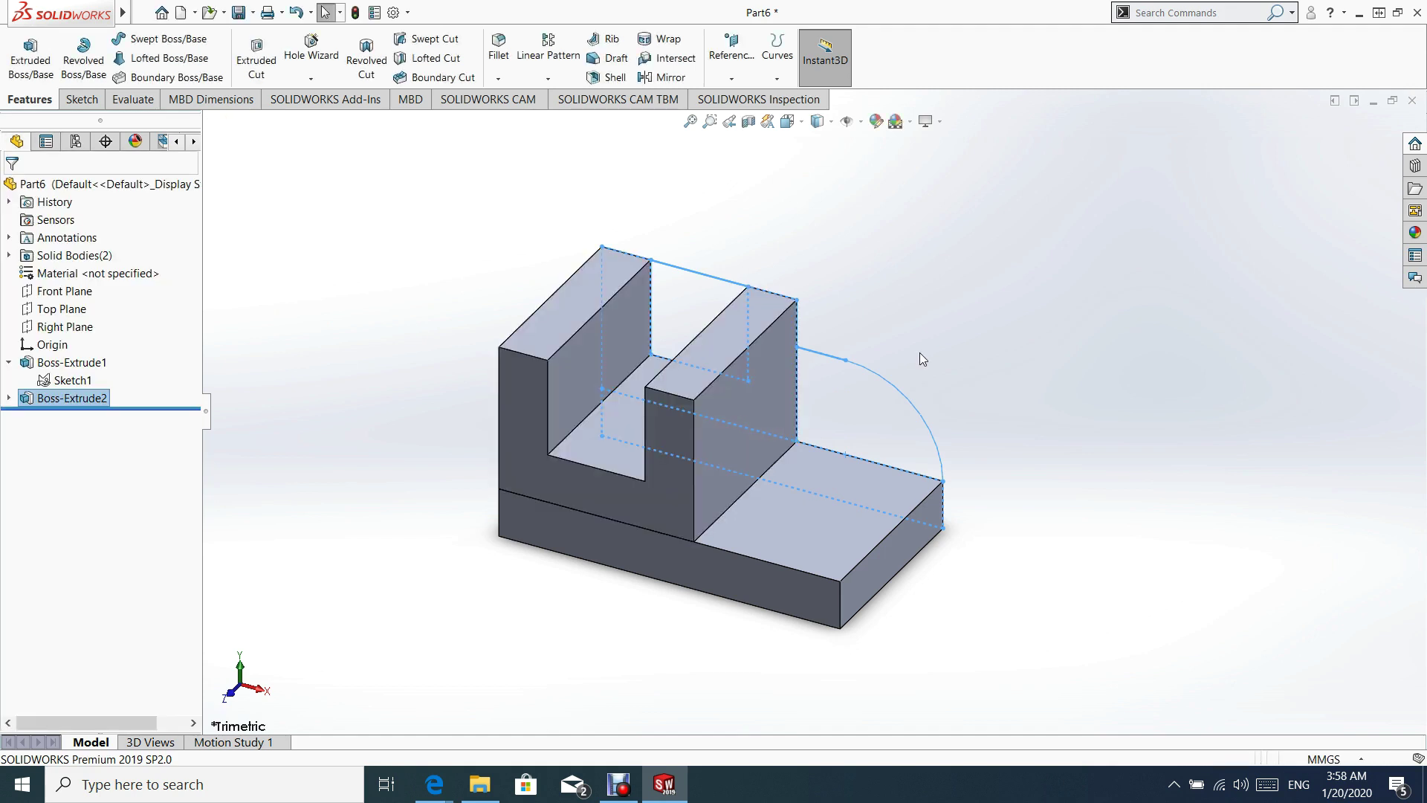
- Reuse the profile sketch to extrude its rounded rib region 10 mm as a separate body, with Merge result off
left_click(8, 398)
left_click(66, 418)
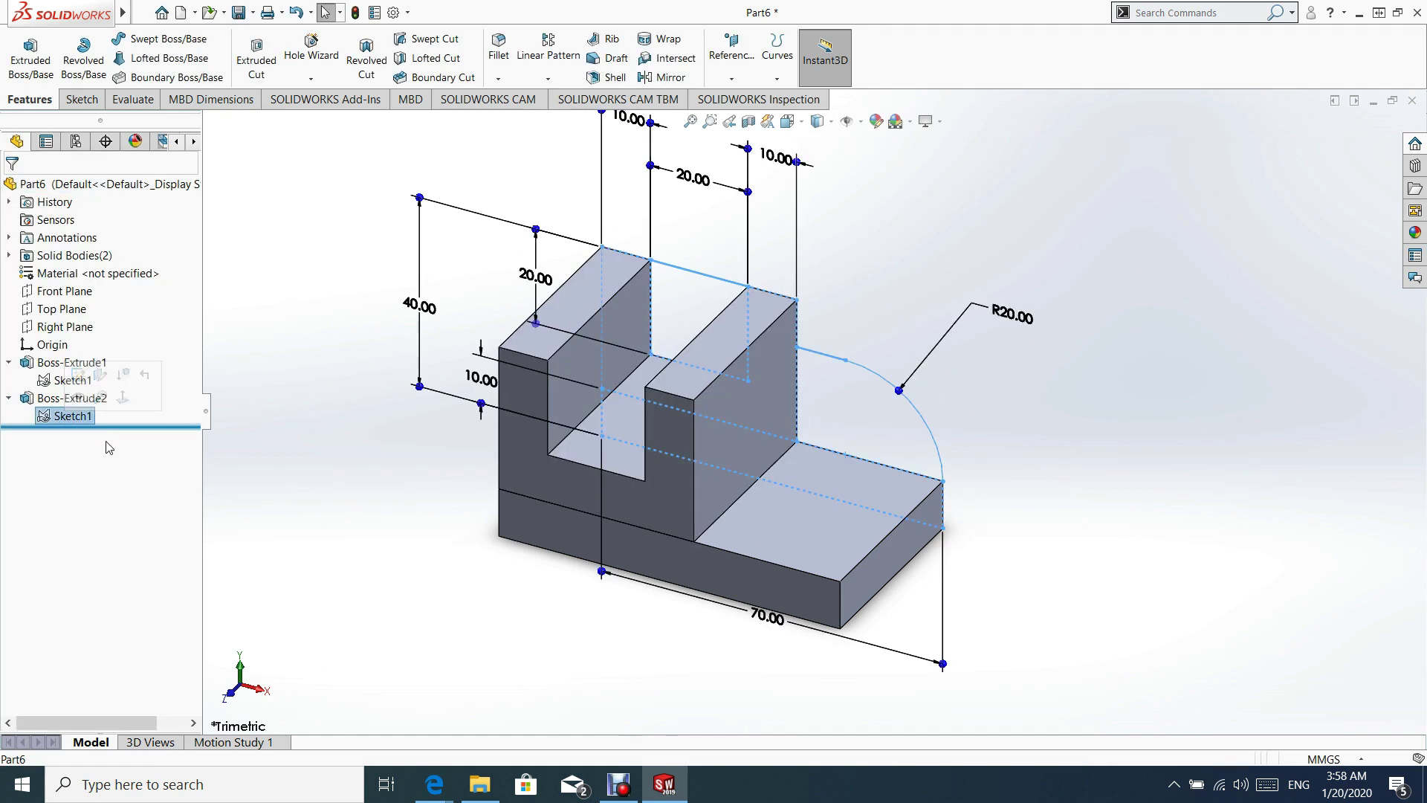
left_click(25, 61)
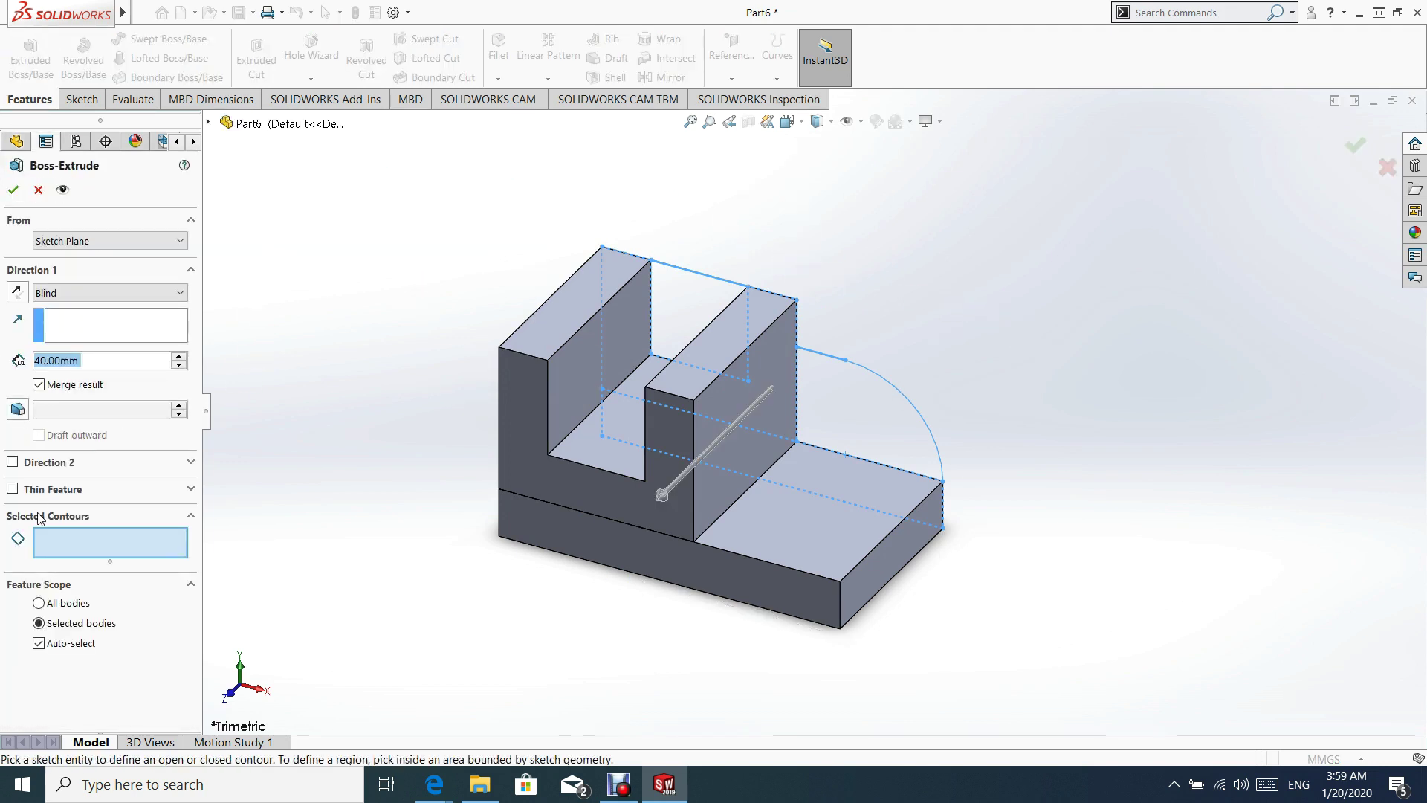
left_click(90, 542)
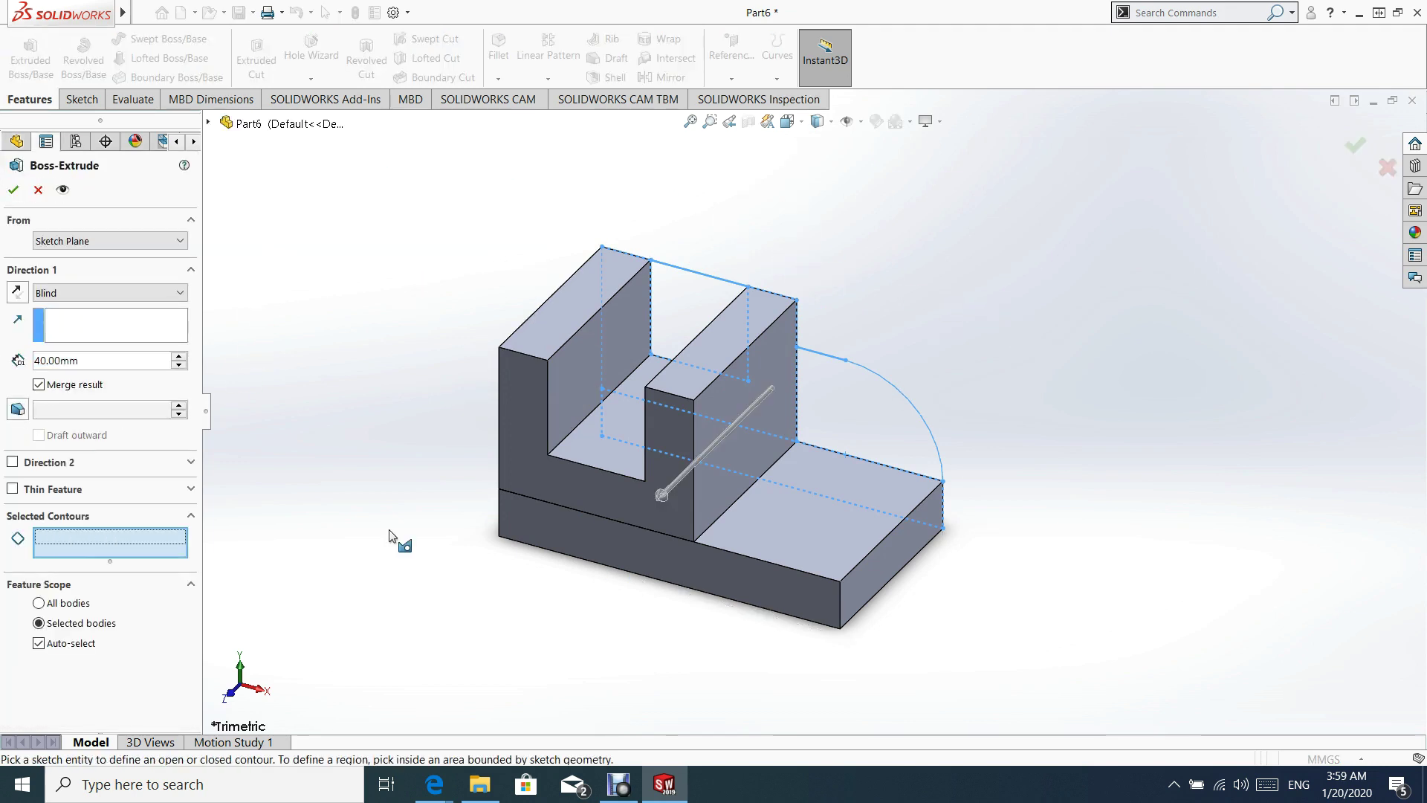
left_click(881, 412)
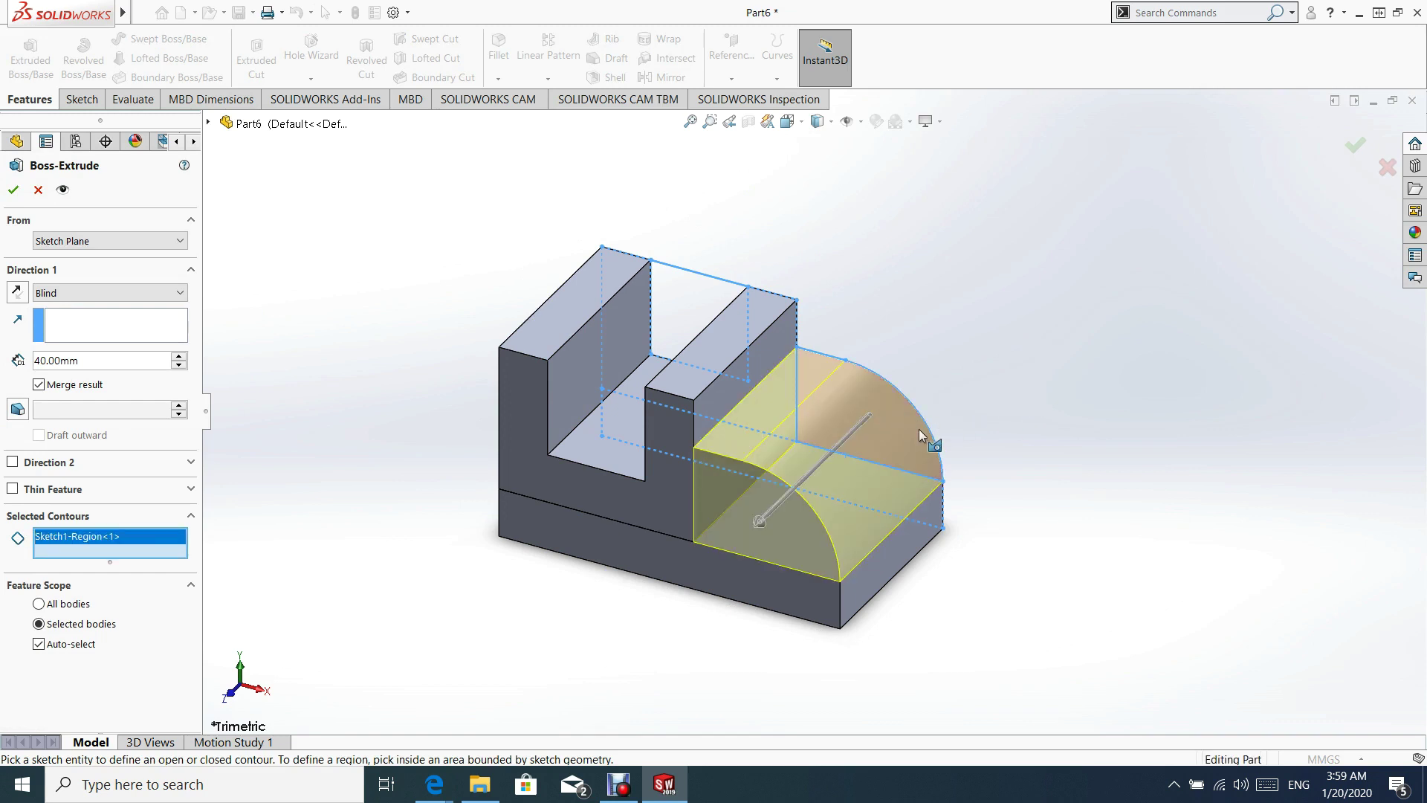
left_click_drag(93, 365, 23, 359)
type("10")
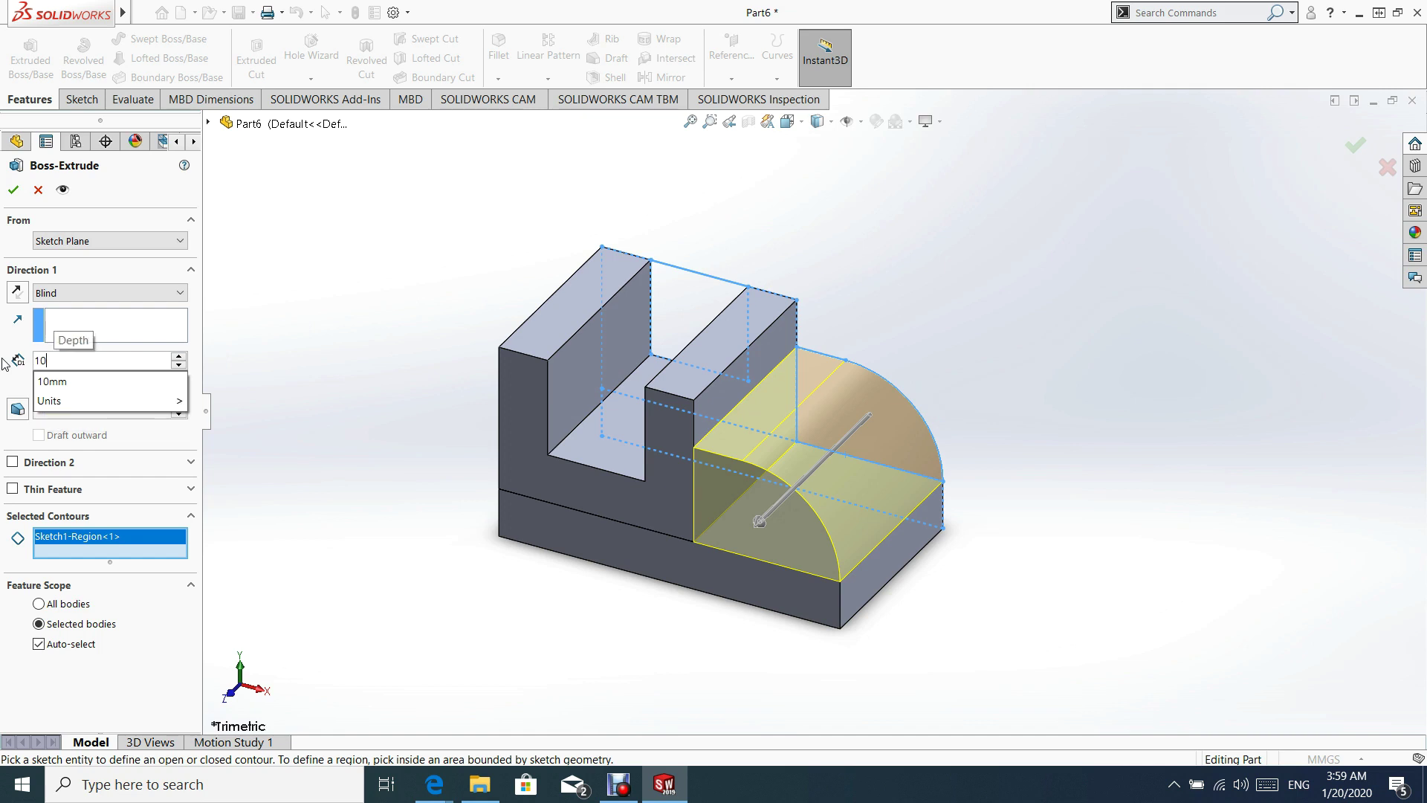
key("Return")
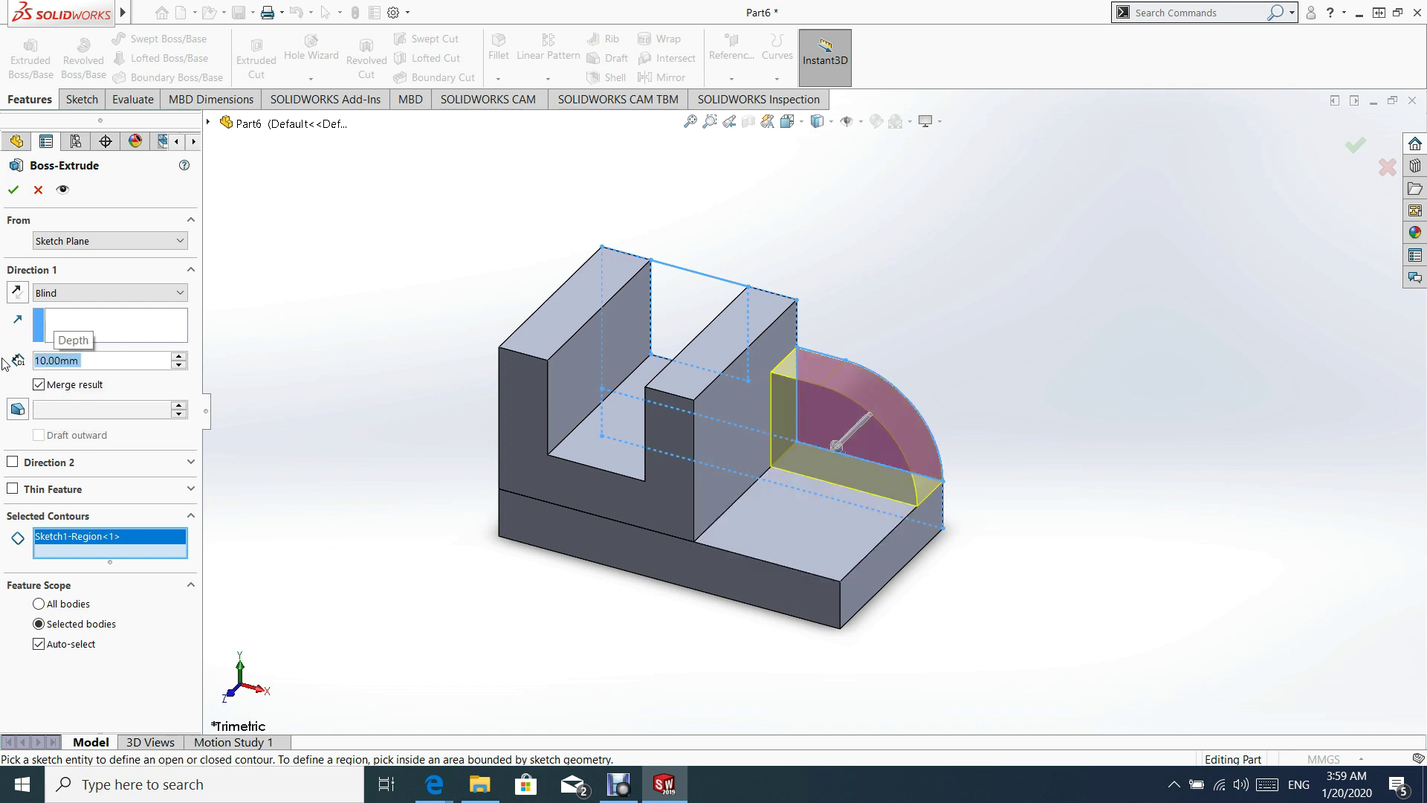
left_click(39, 386)
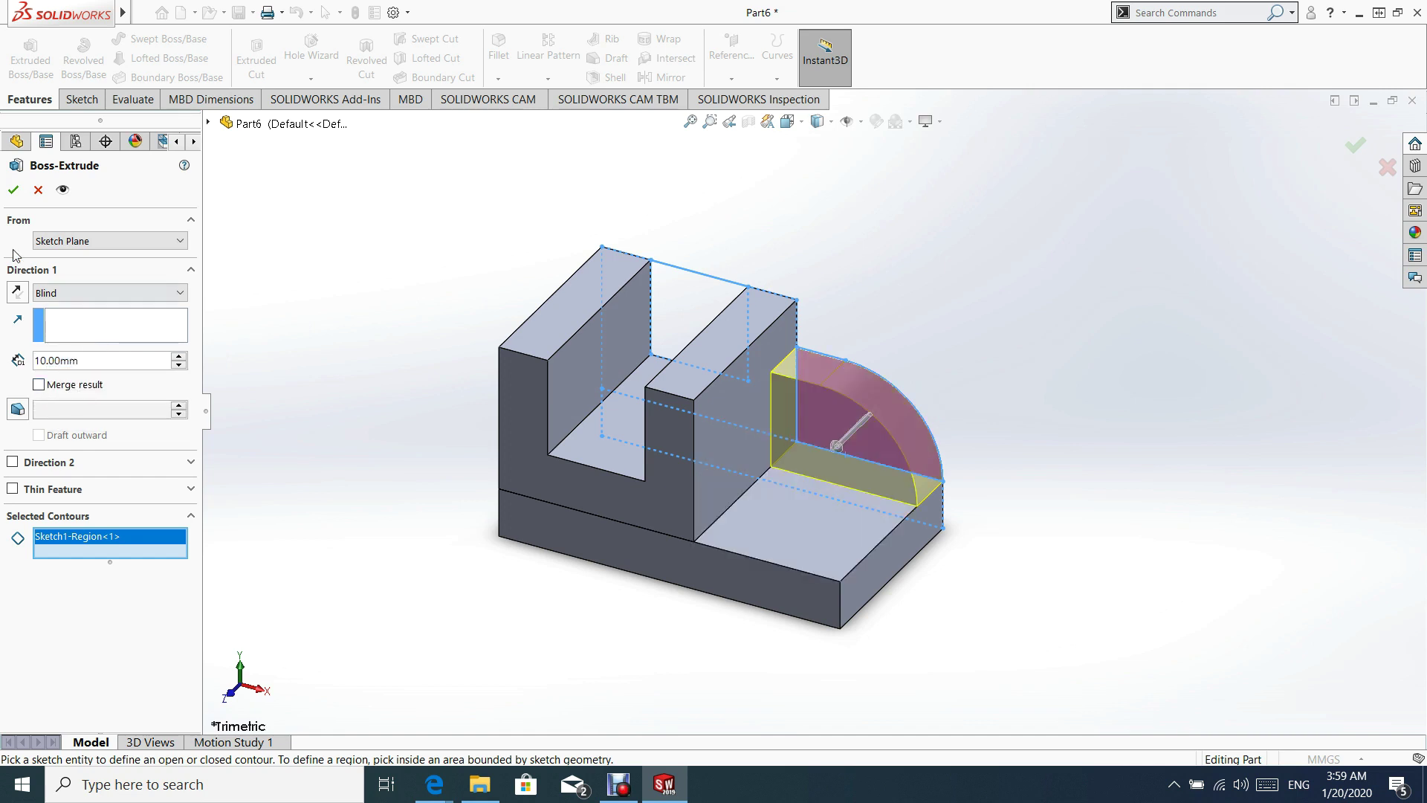
left_click(13, 191)
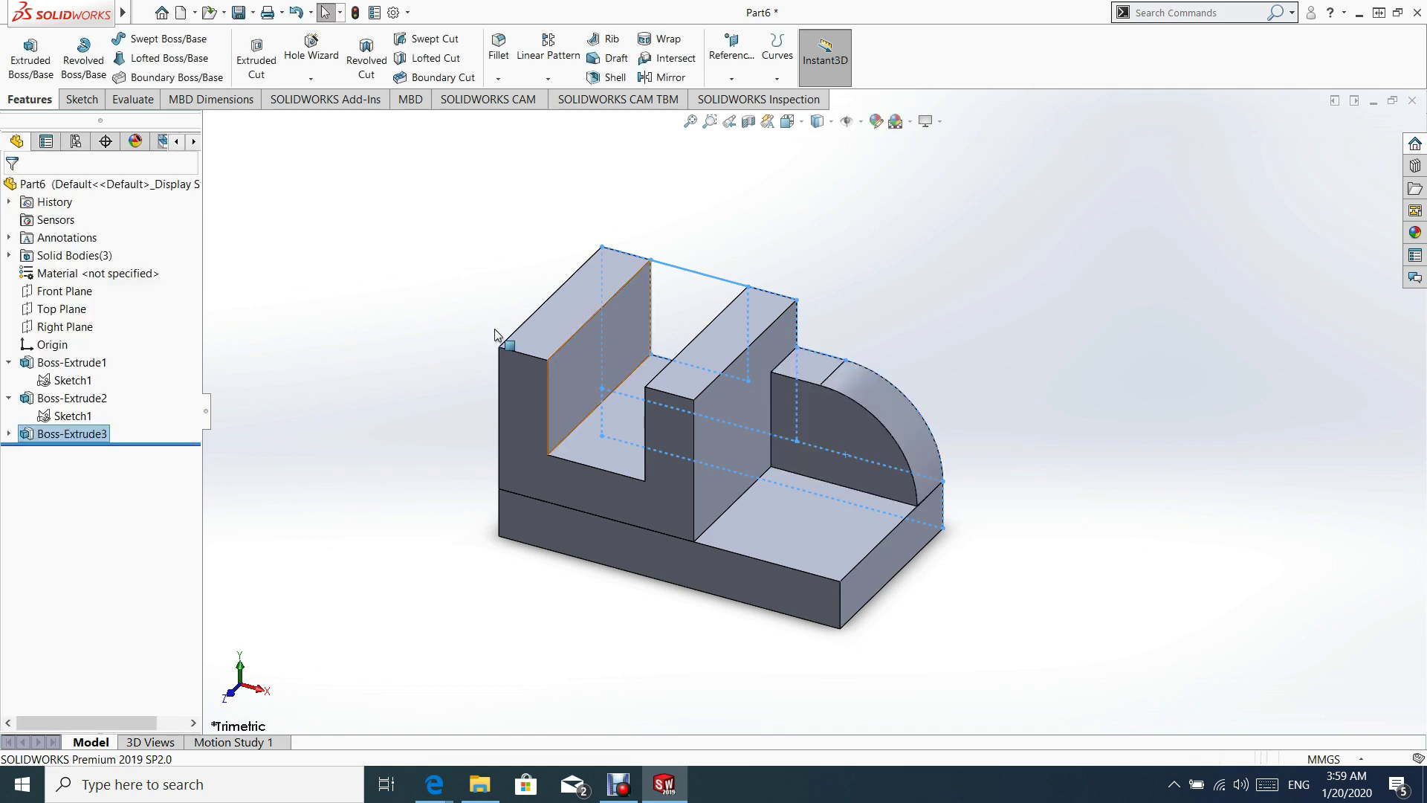
left_click(297, 254)
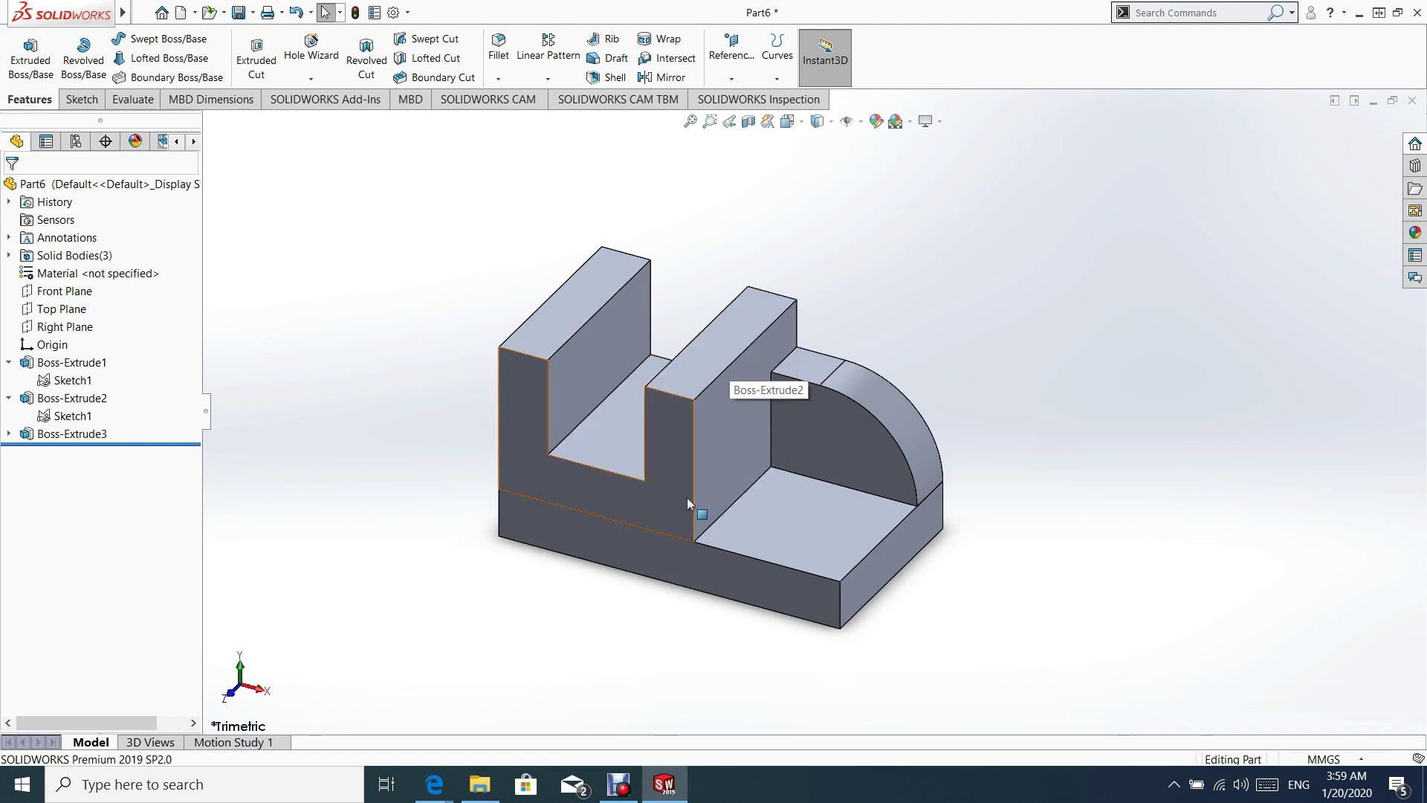
left_click(729, 424)
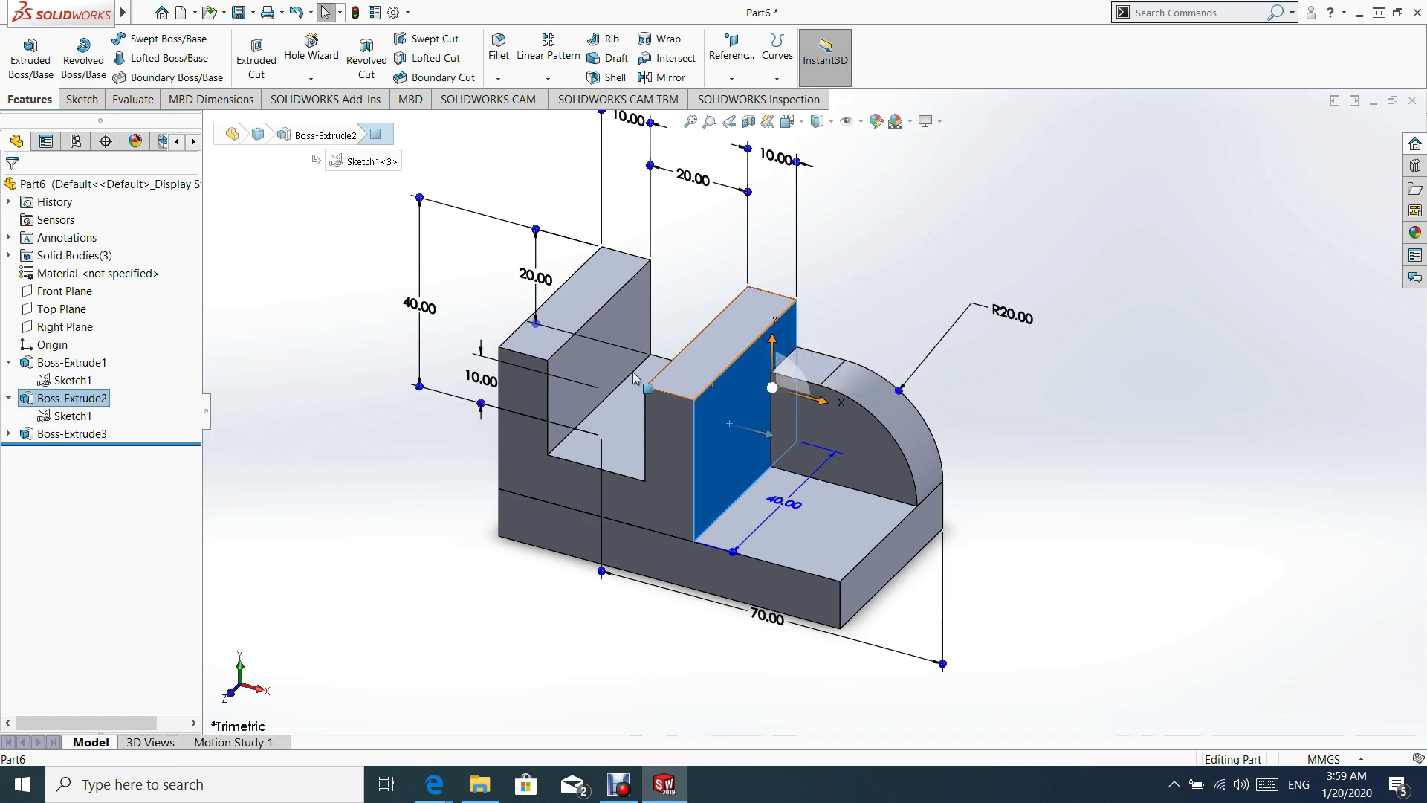
left_click(599, 368)
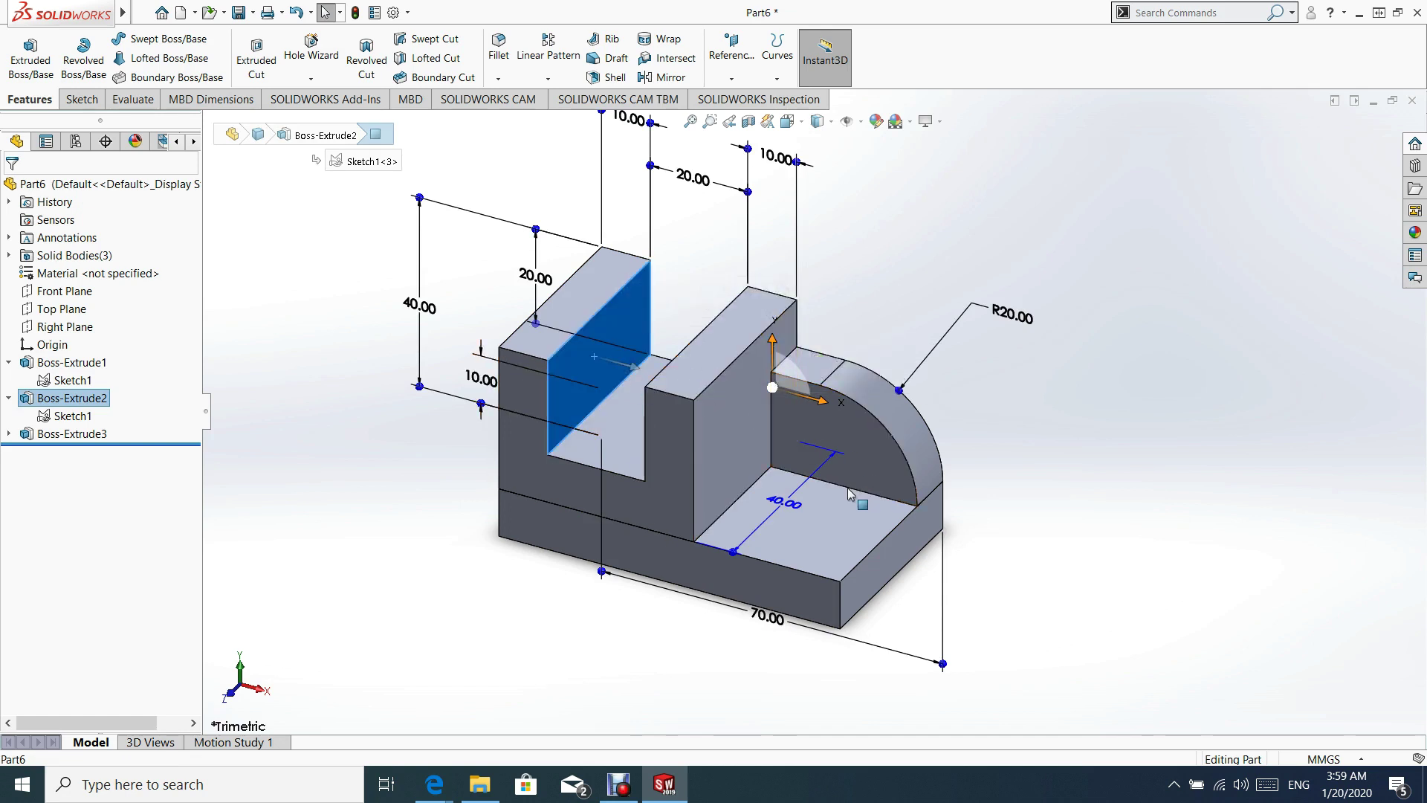
left_click(997, 236)
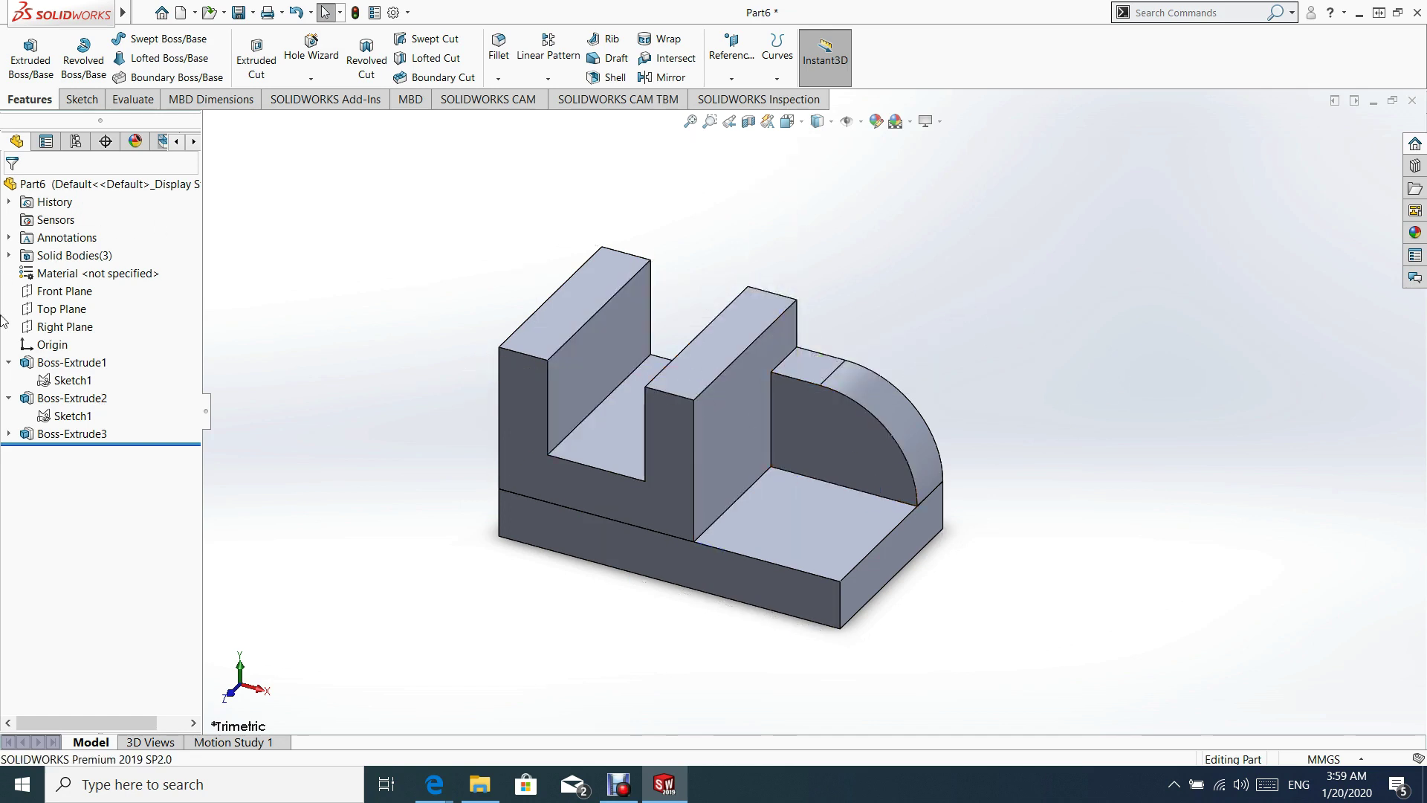
- Start a new sketch on the Right Plane and orient the view normal to it
left_click(58, 334)
left_click(66, 316)
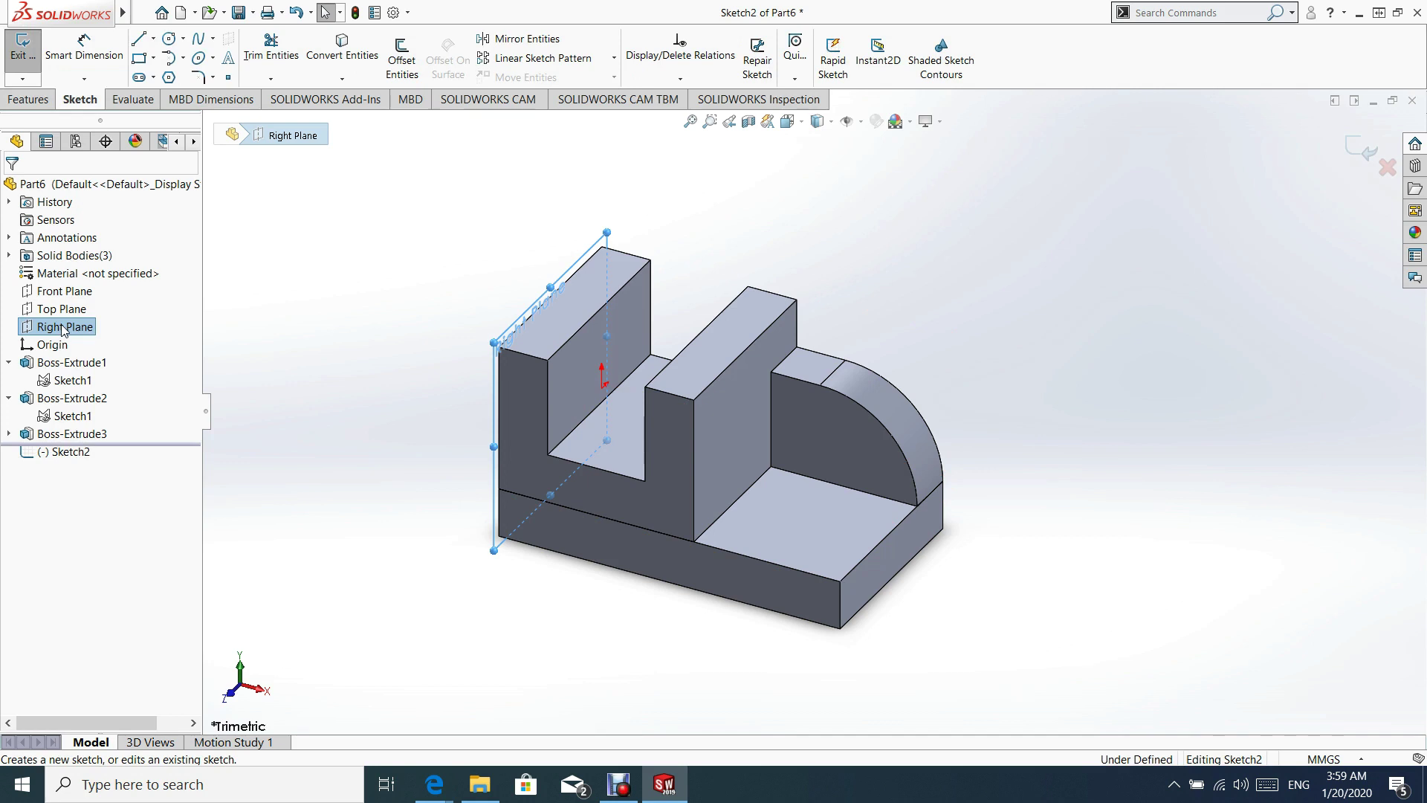
left_click(75, 333)
left_click(91, 325)
left_click(138, 336)
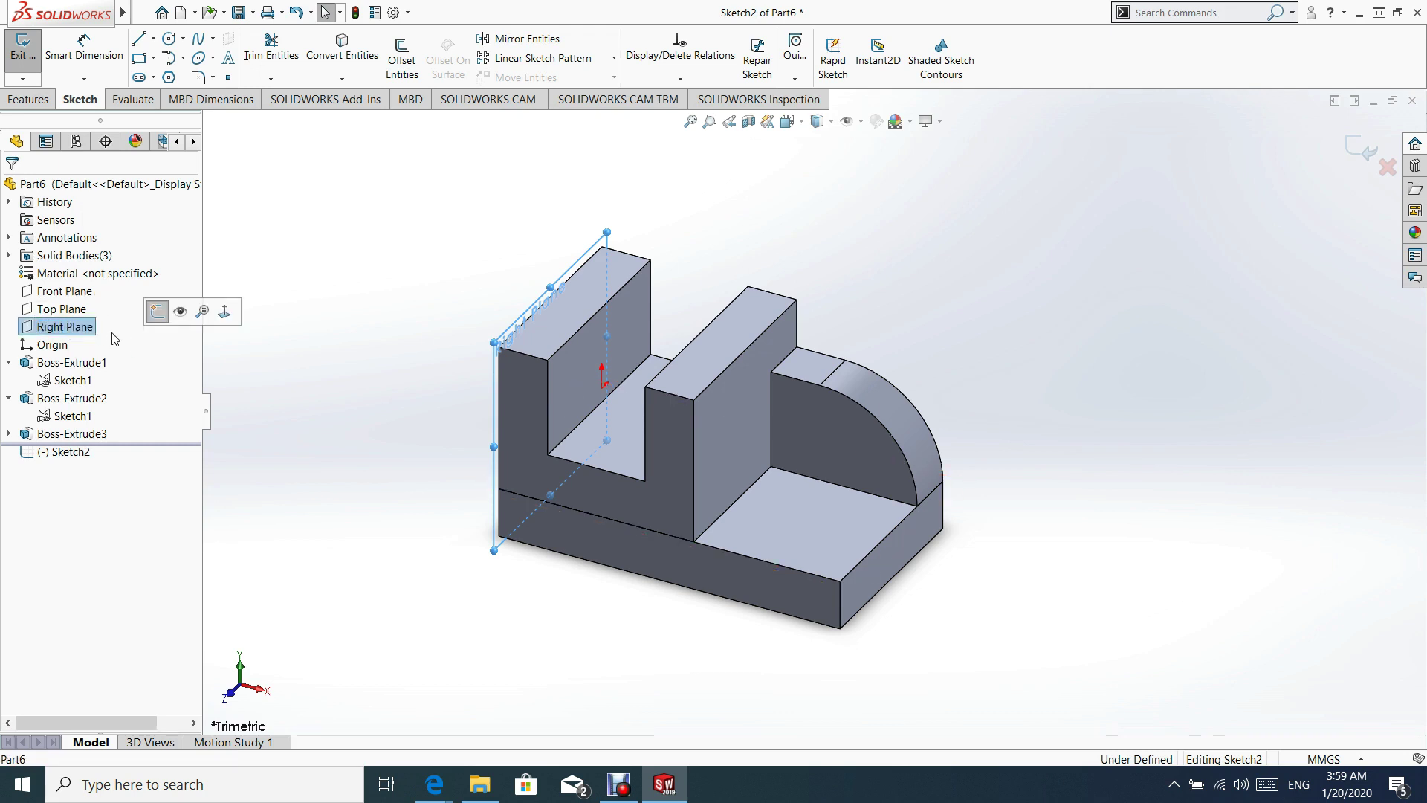
left_click(61, 330)
left_click(150, 346)
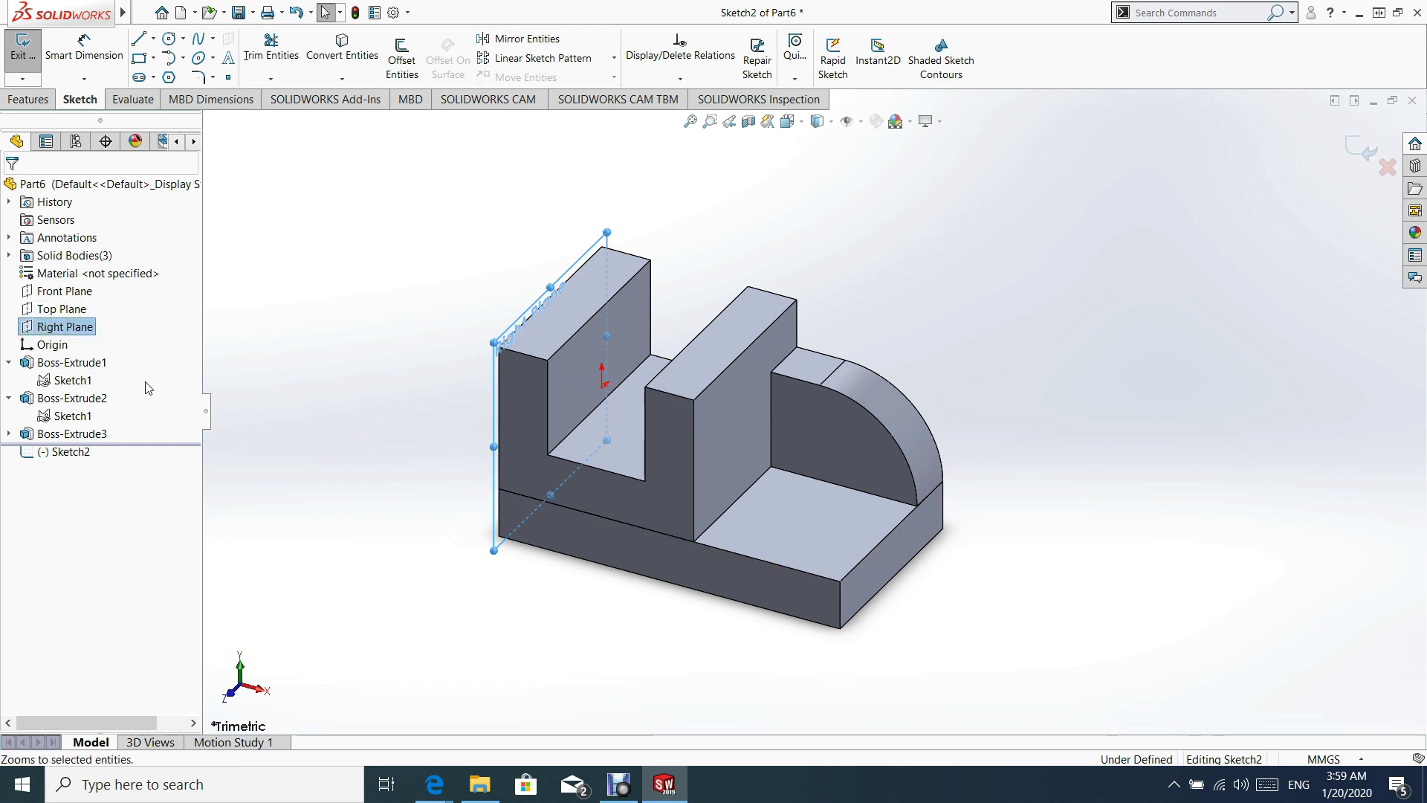
left_click(63, 333)
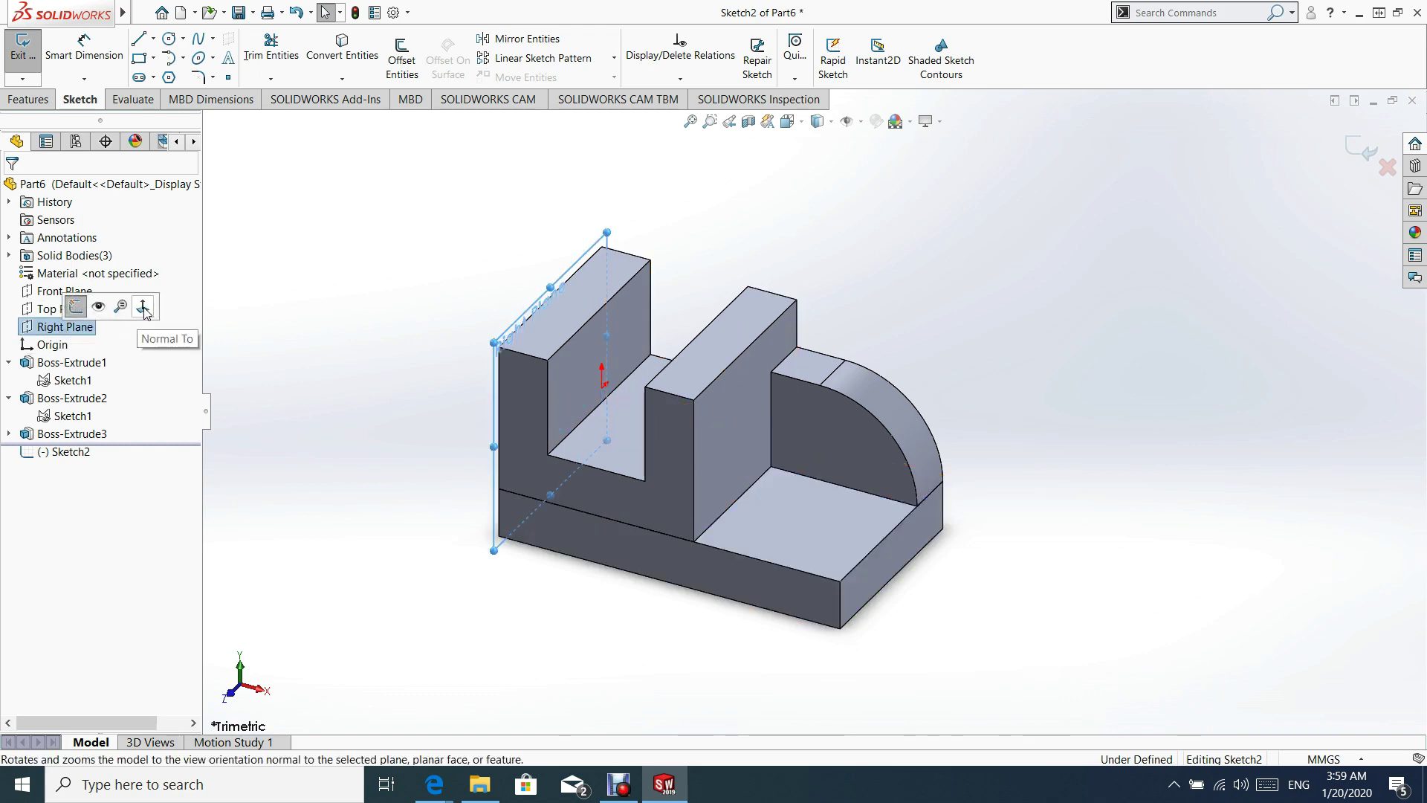
left_click(76, 305)
scroll(940, 409, "up", 2)
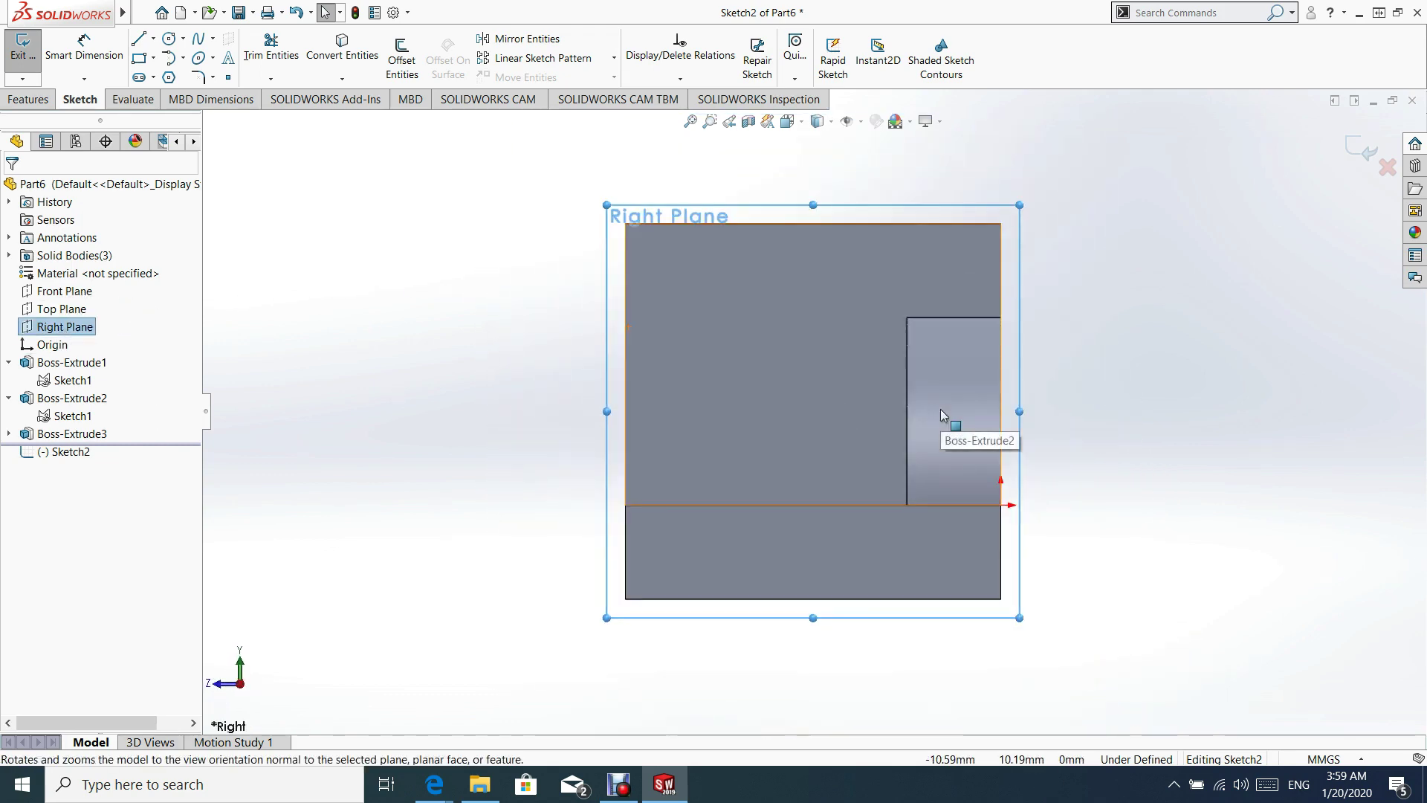
- Sketch a slanted line from the upright's top edge, about 12.4 mm from its rear corner, to its lower front corner
left_click(139, 38)
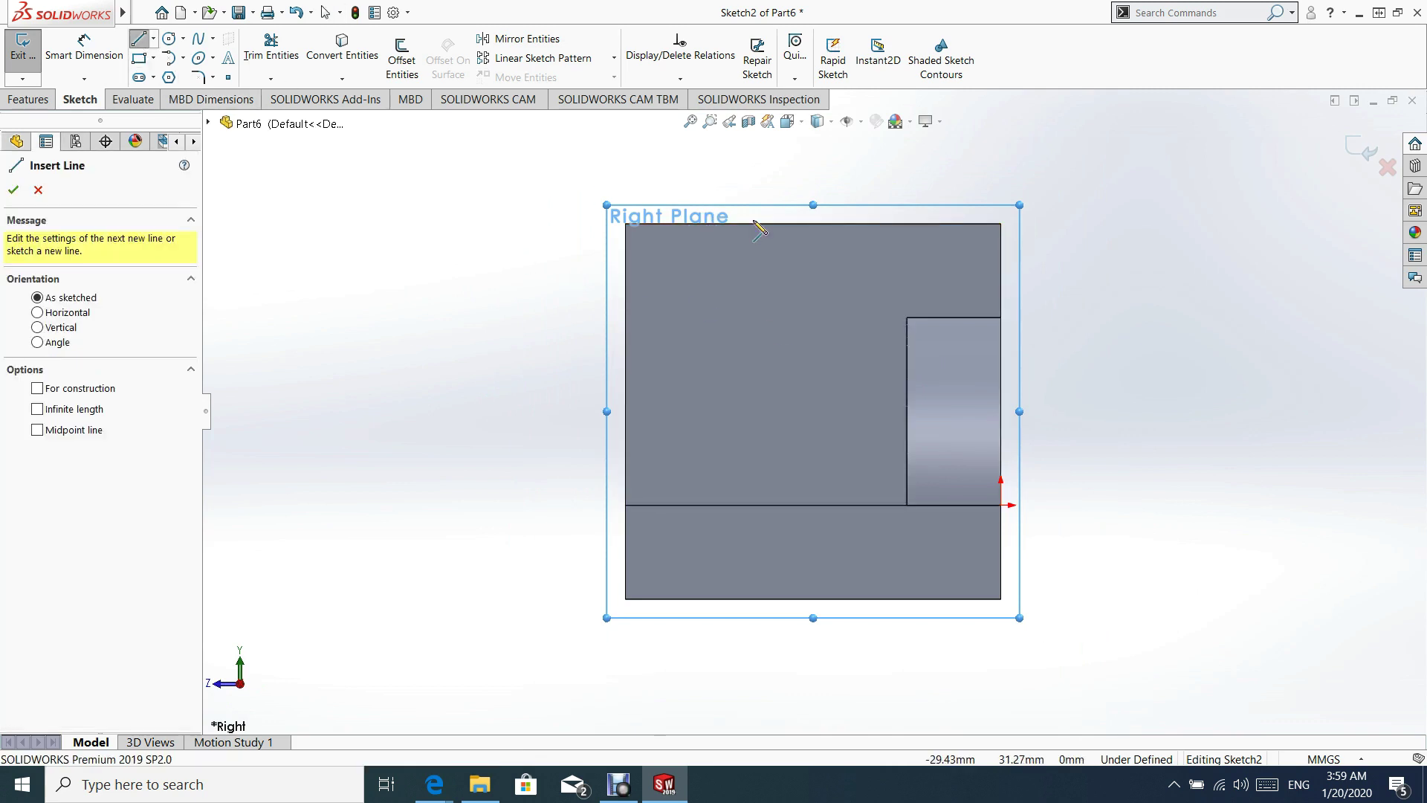
left_click(884, 224)
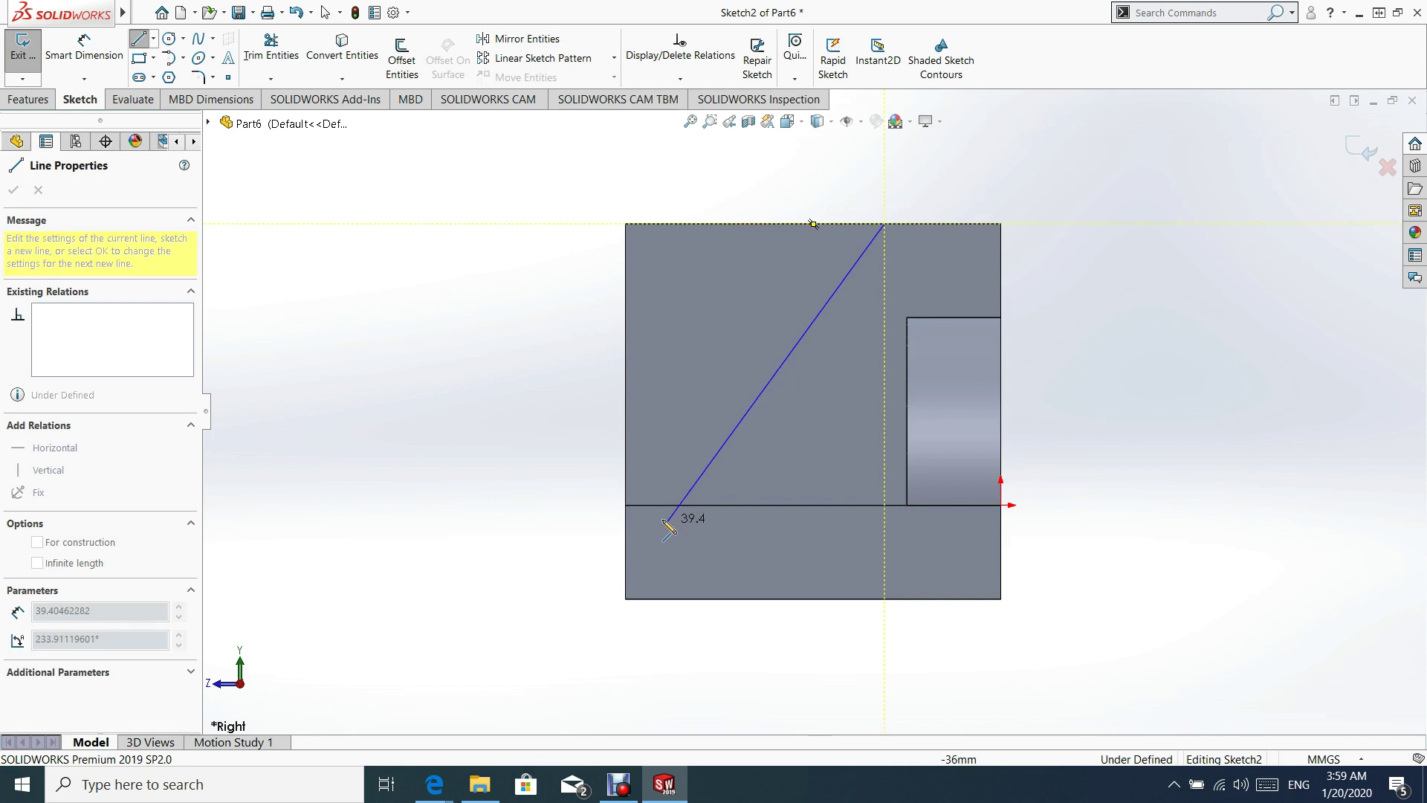
left_click(626, 506)
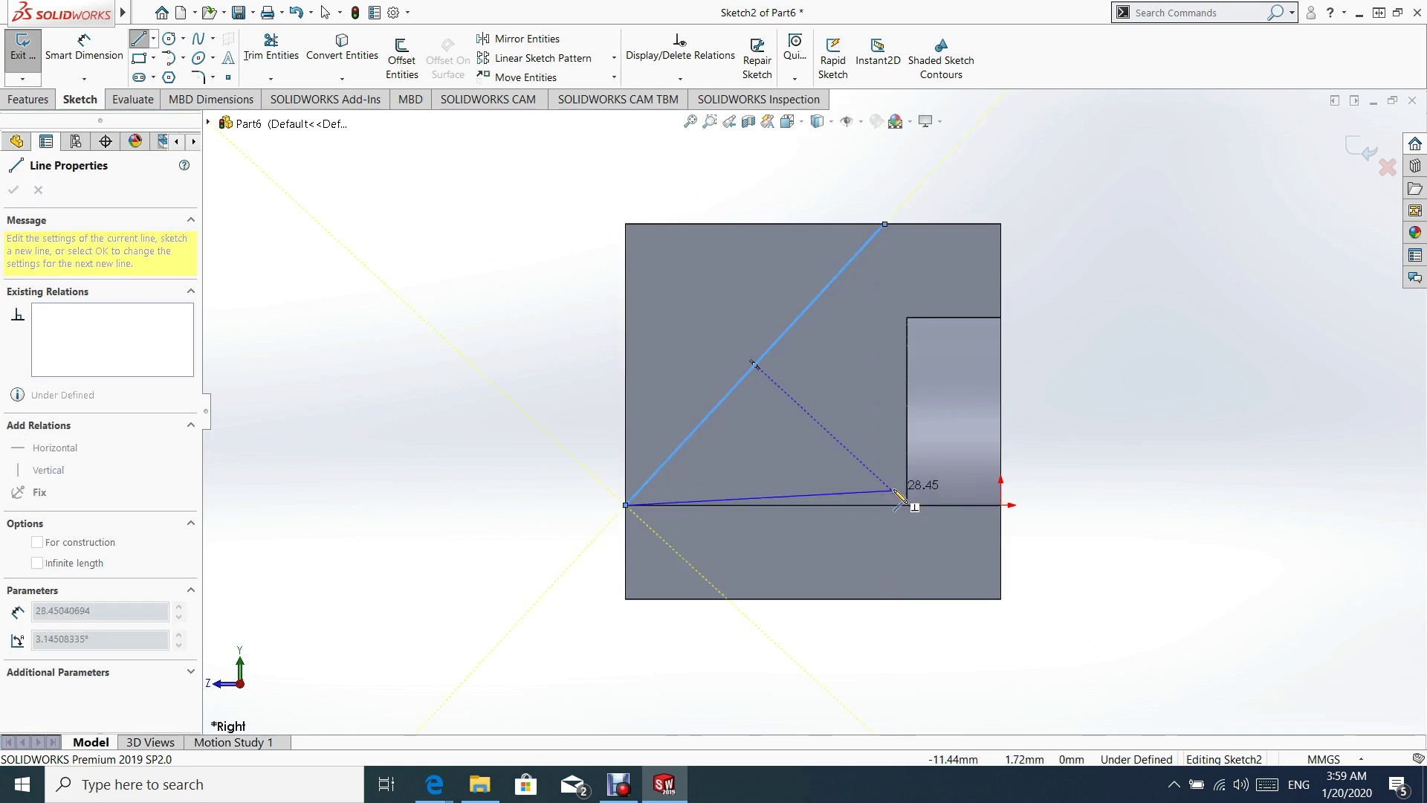
key("Escape")
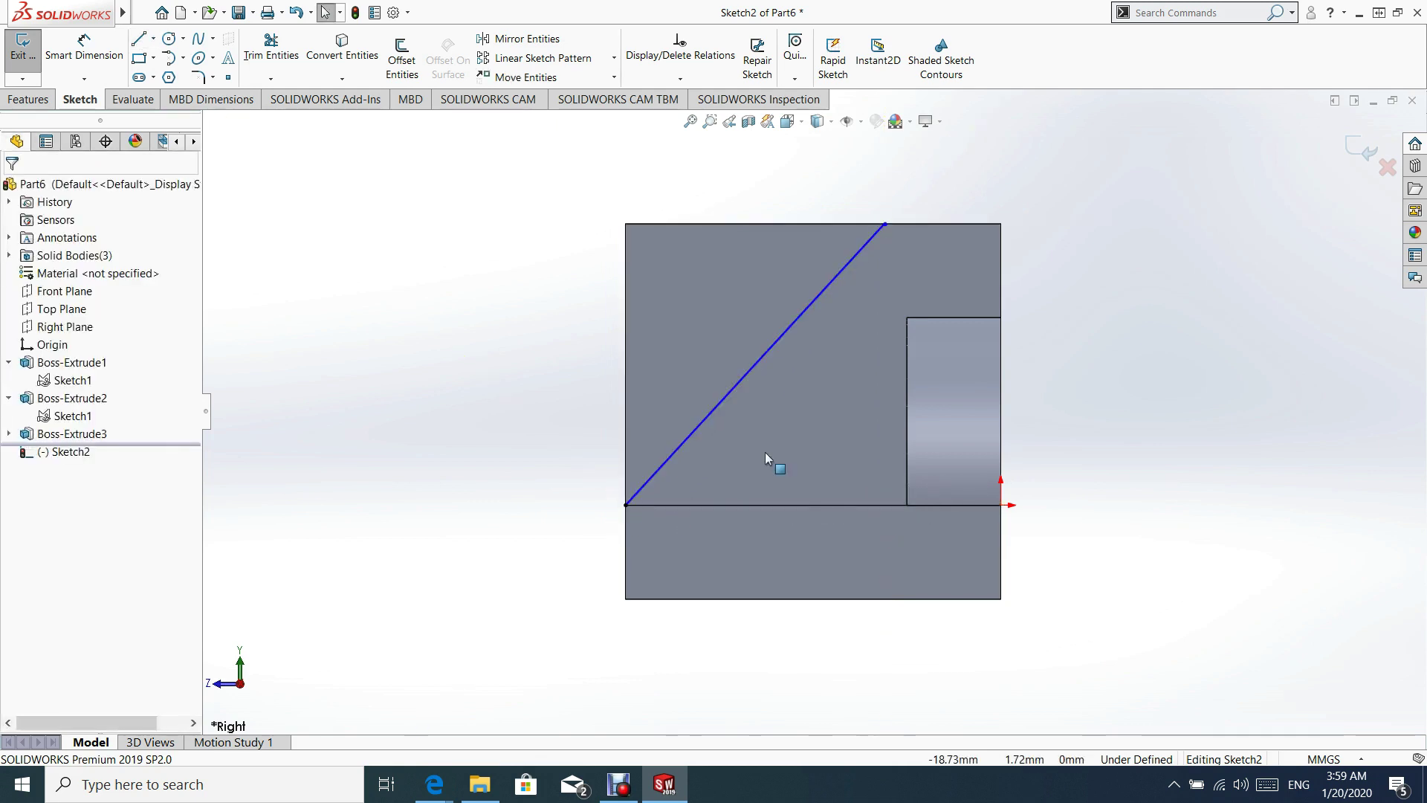
- Dimension the slanted line's upper endpoint 20 mm from the upright's top rear corner
left_click(84, 45)
left_click(893, 225)
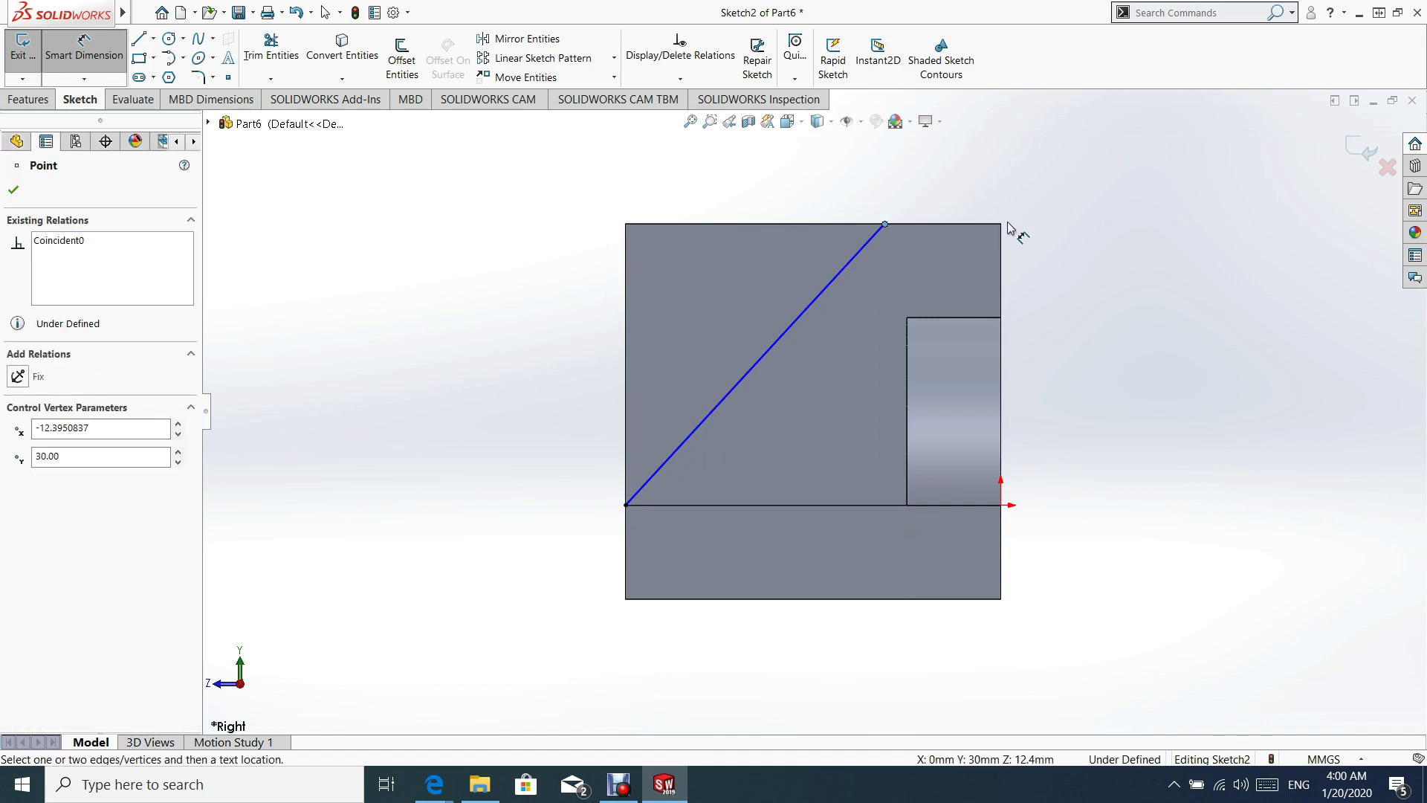
left_click(1002, 224)
left_click(948, 182)
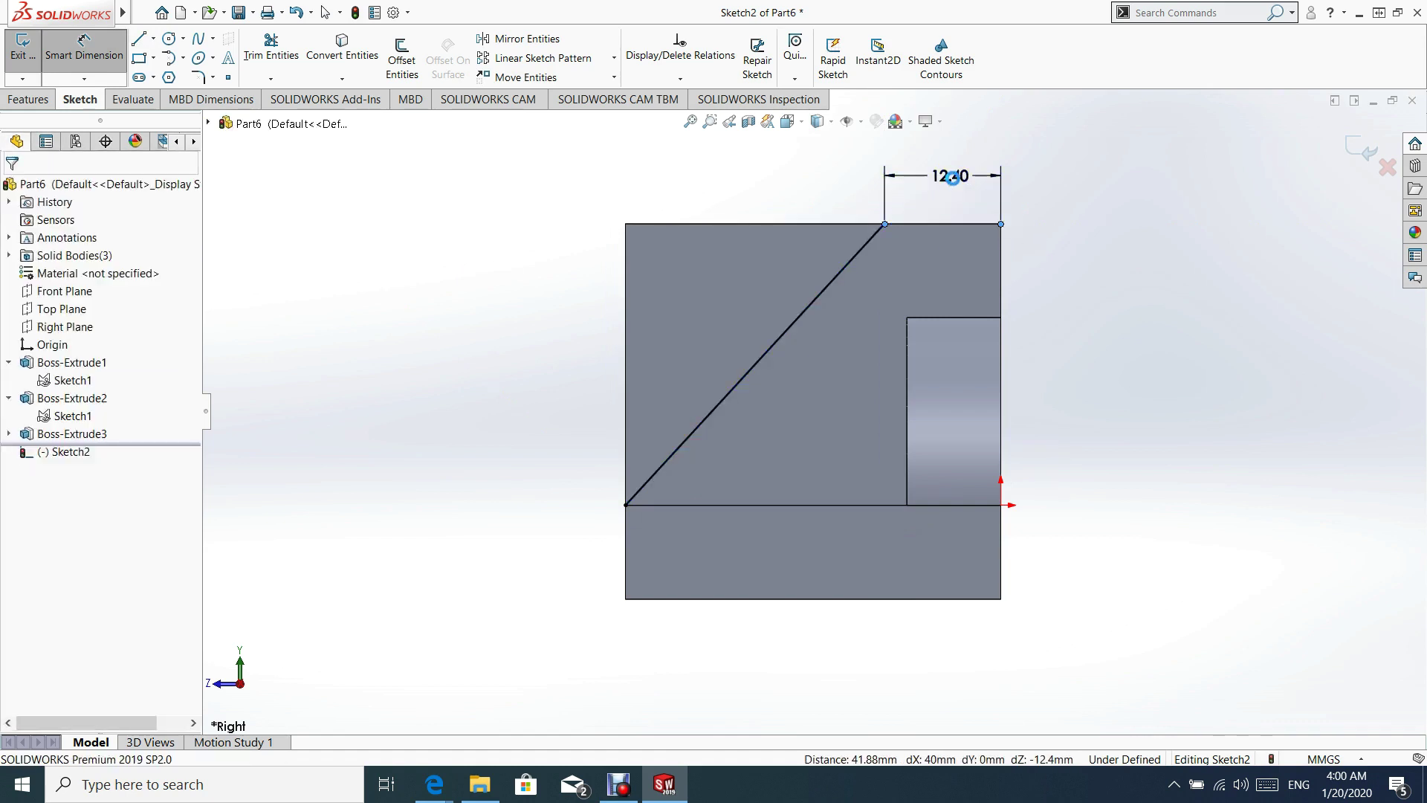
type("20")
key("Return")
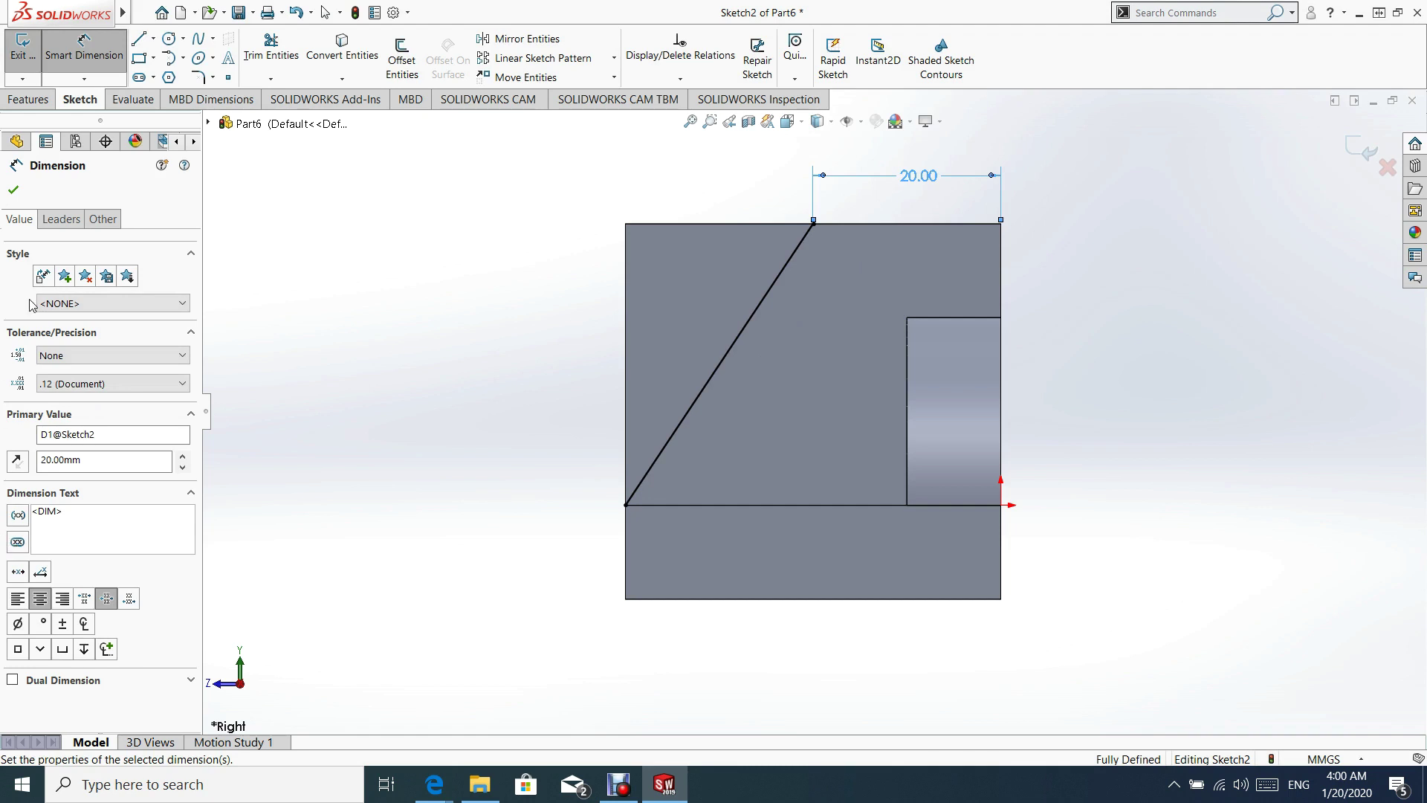
left_click(139, 13)
left_click(440, 162)
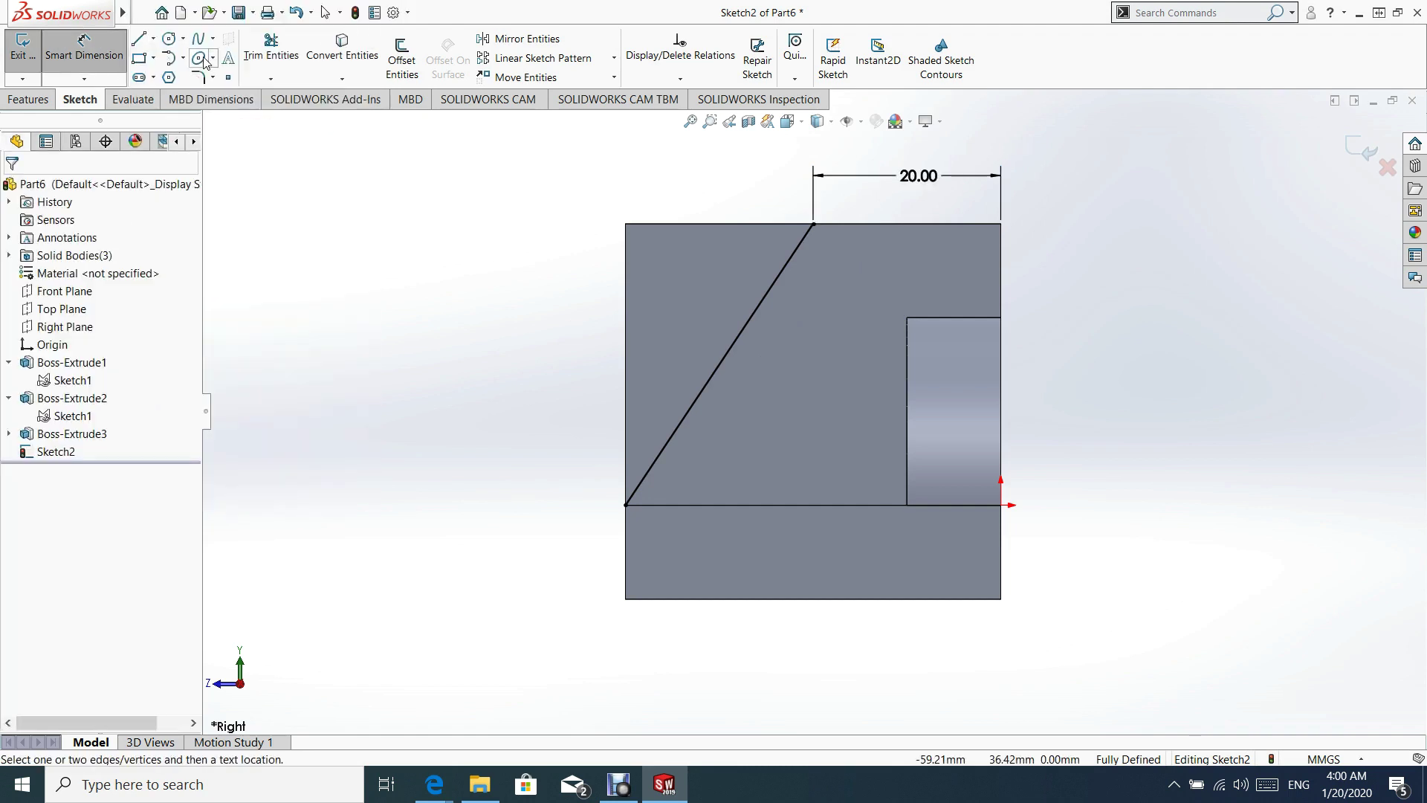
- Close the triangle with lines along the upright's top and front edges, and exit the sketch keeping its changes
left_click(139, 38)
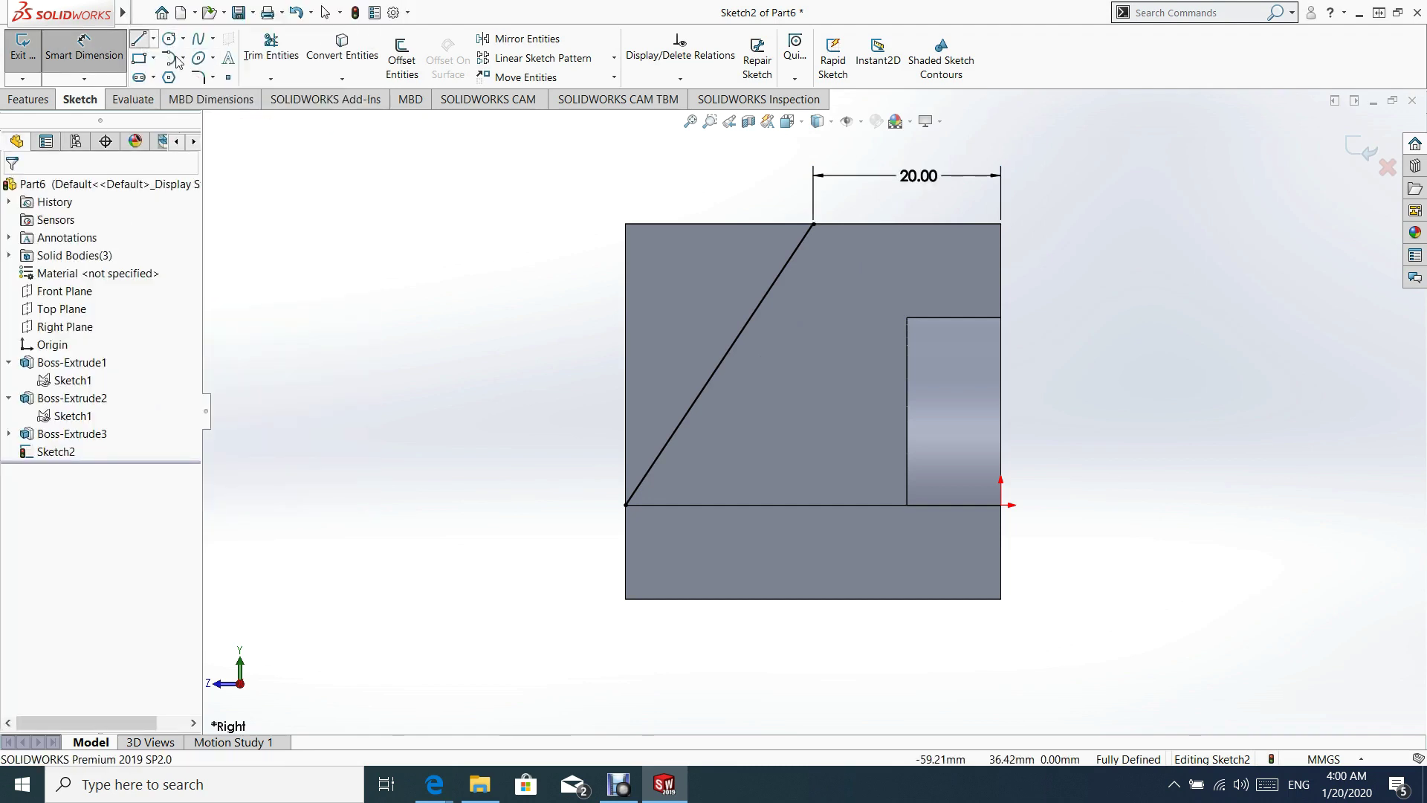
left_click(814, 224)
left_click(625, 223)
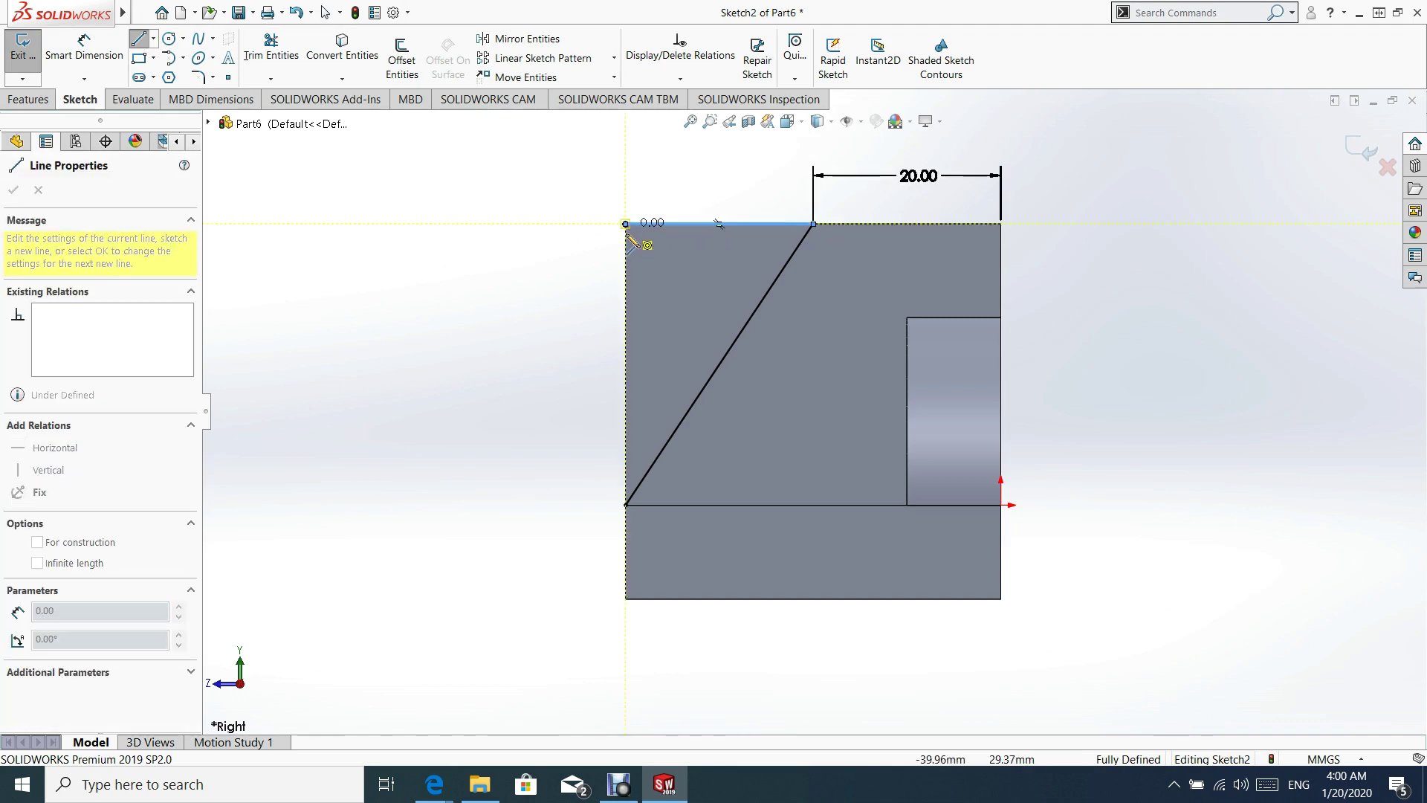
double_click(625, 505)
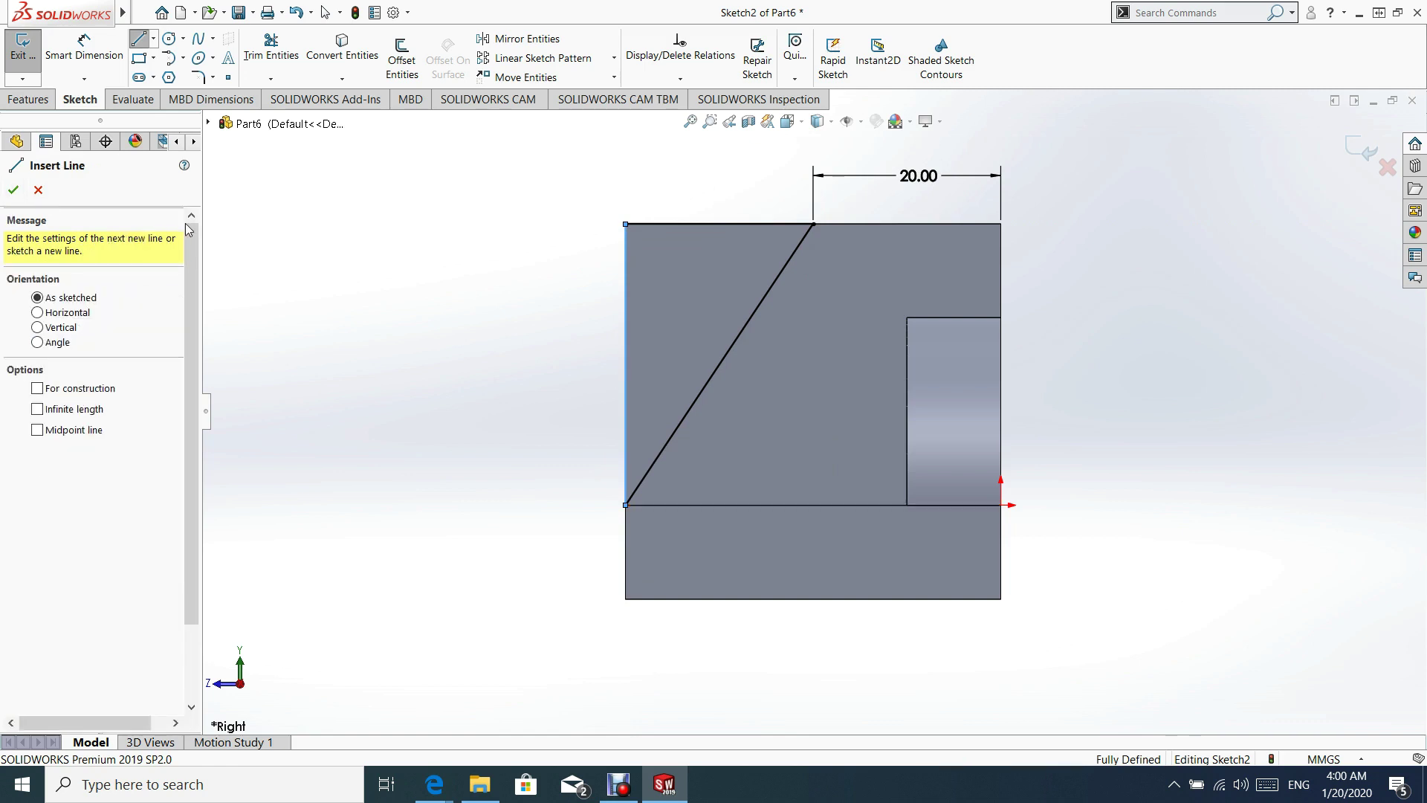
key("Escape")
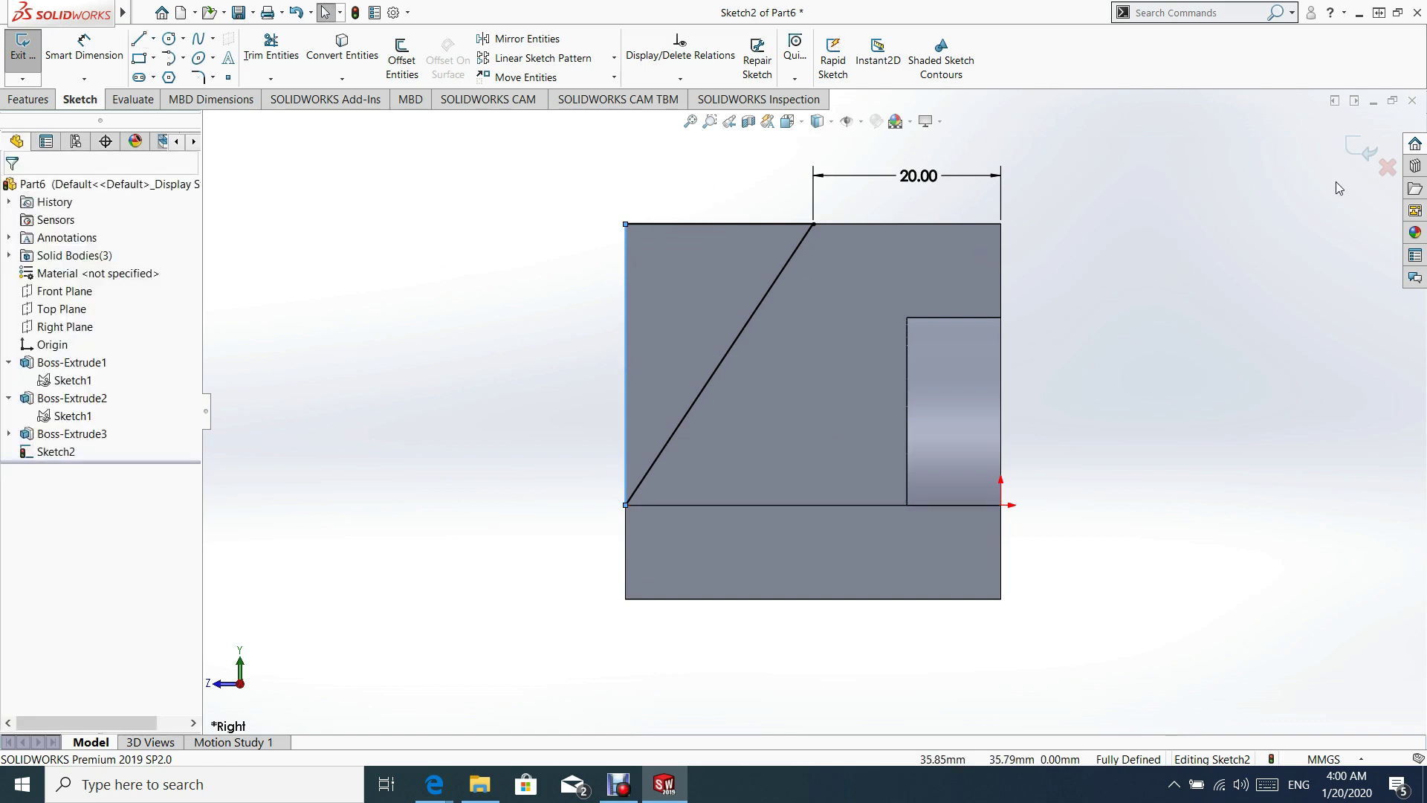
left_click(1362, 151)
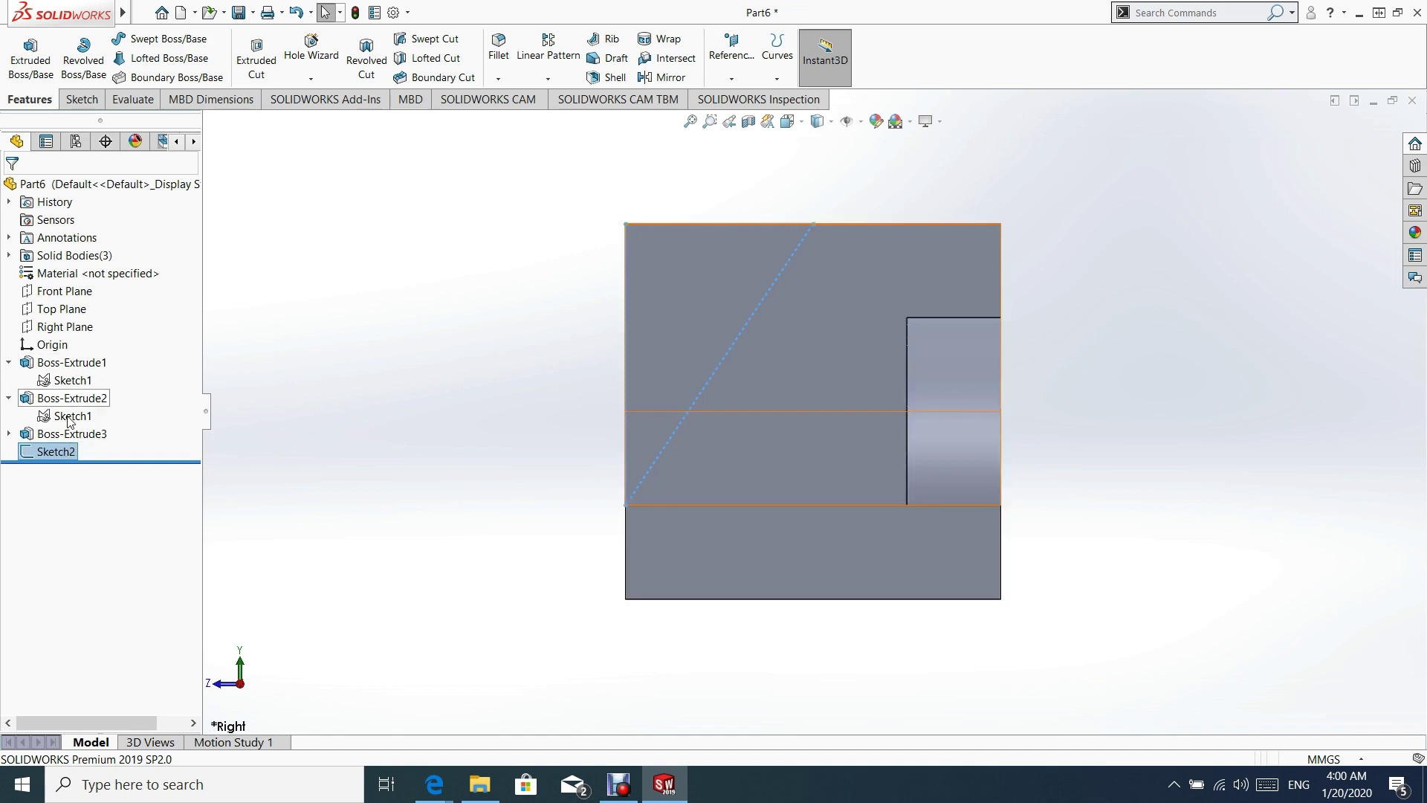
- Extrude-cut the triangular sketch Through All in the reversed direction to slope the slotted upright's front
left_click(257, 63)
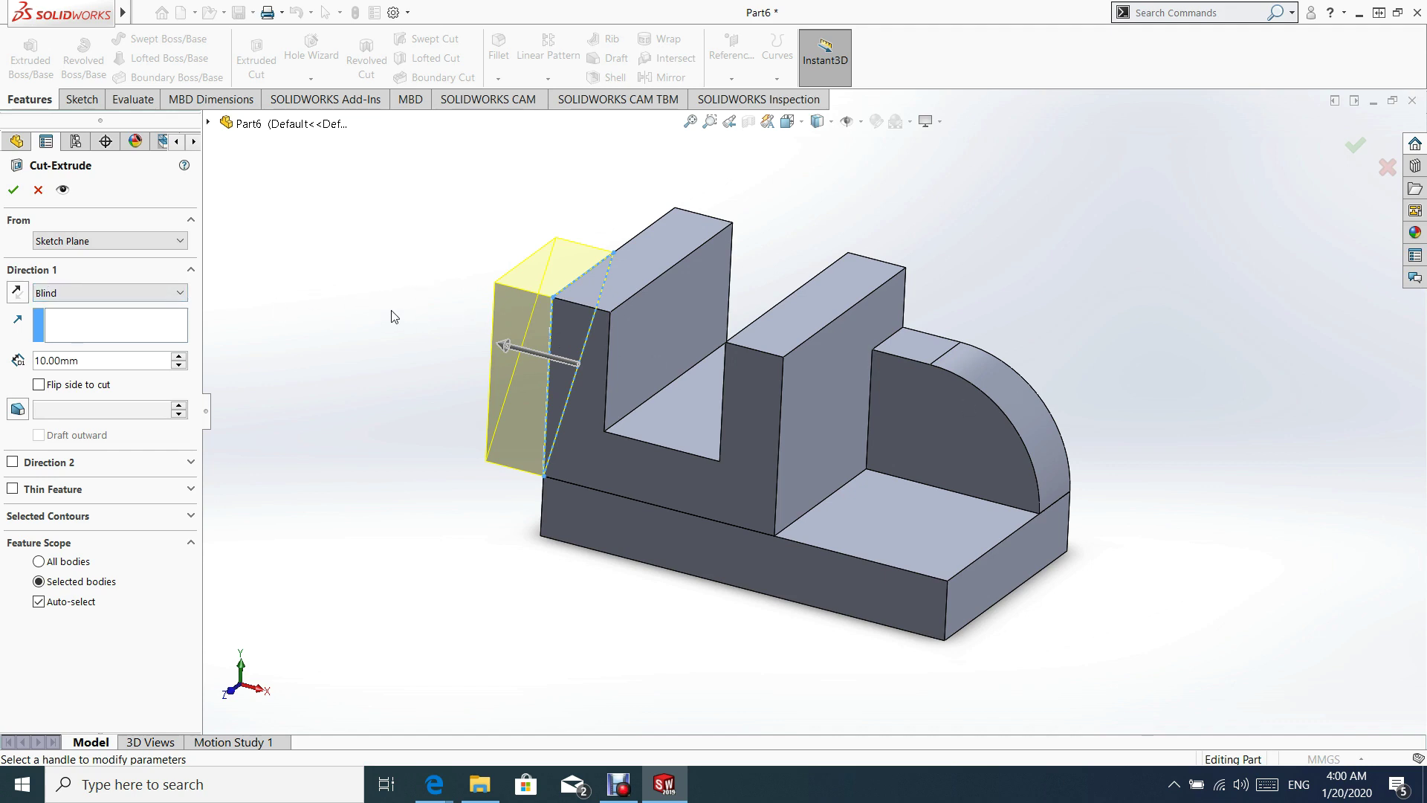
left_click(18, 292)
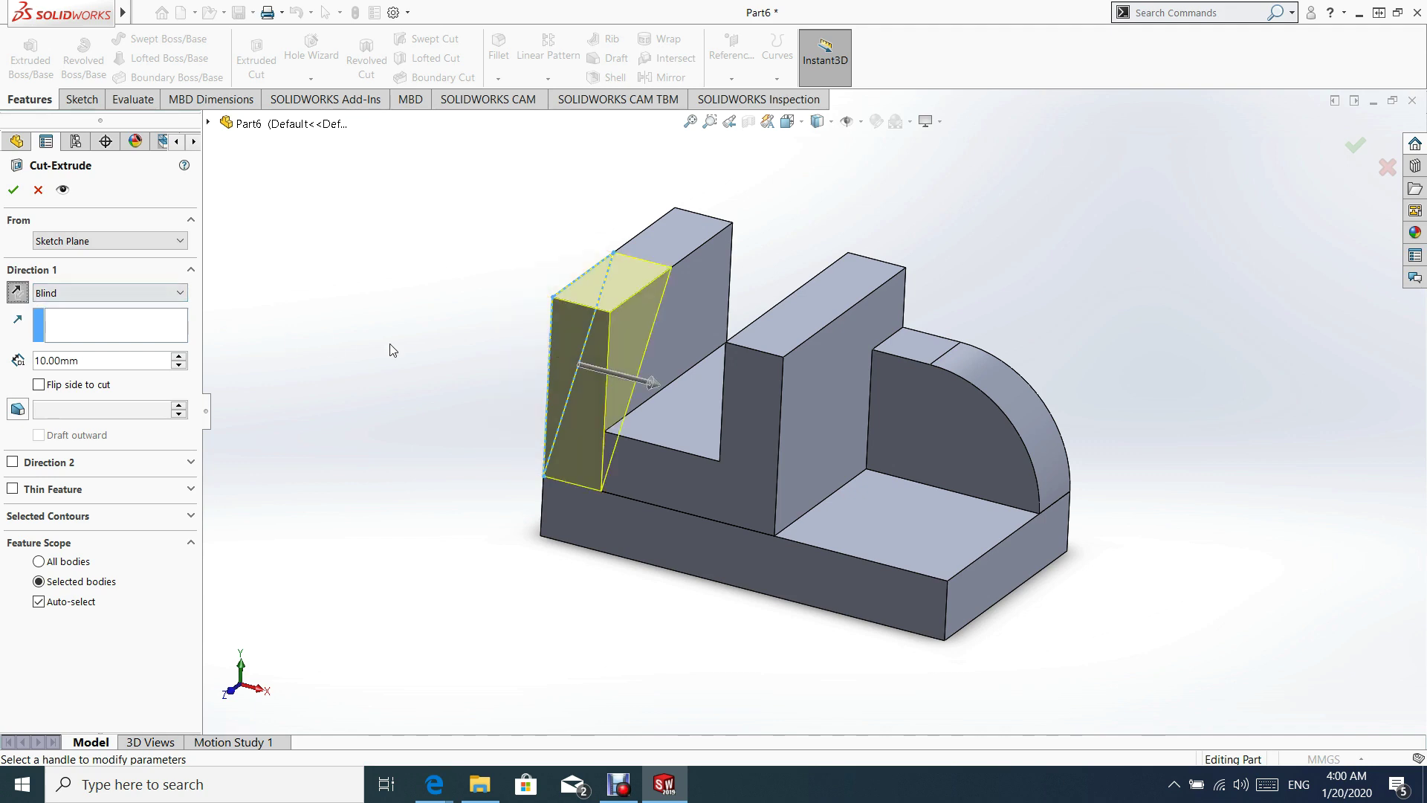
left_click(69, 290)
left_click(67, 316)
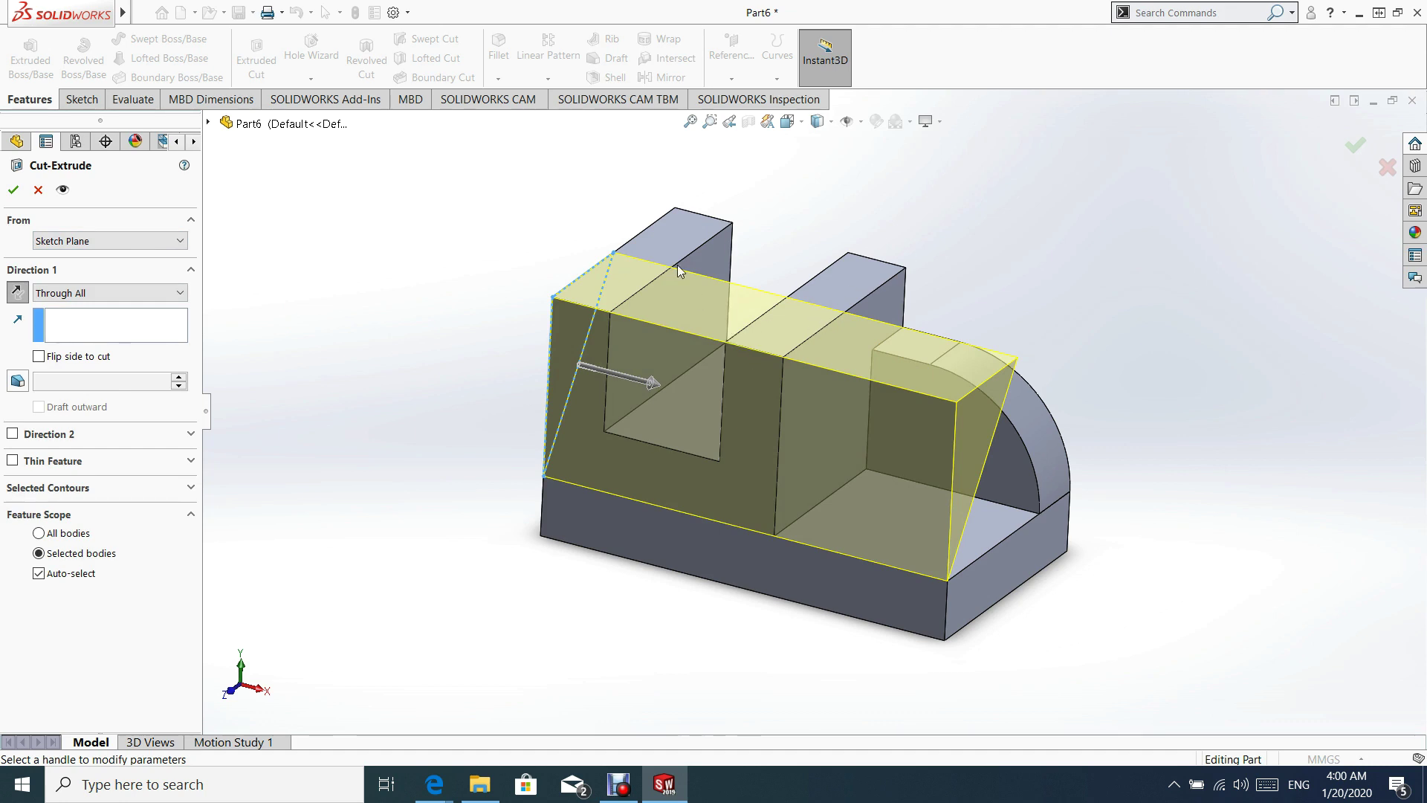
left_click(13, 190)
left_click(1091, 242)
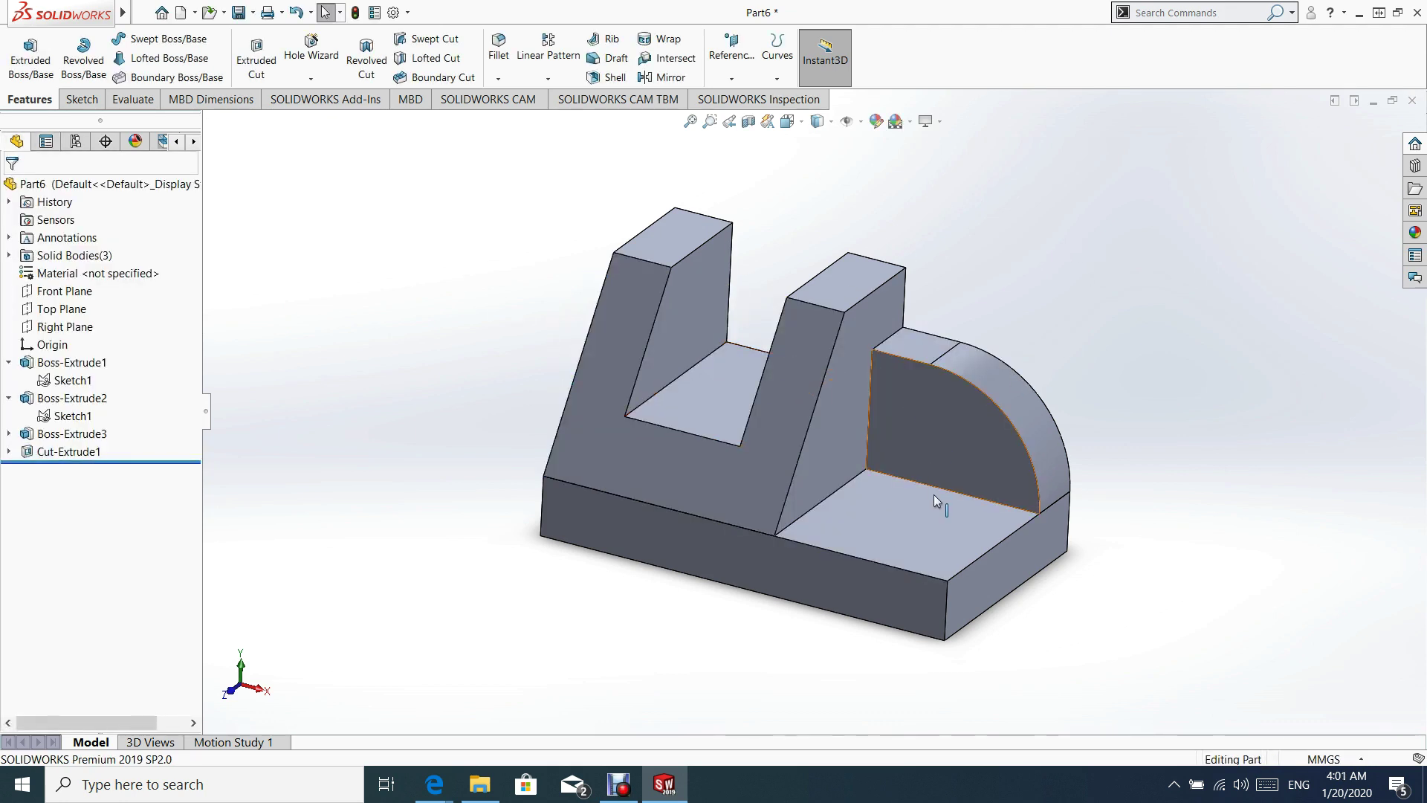
scroll(911, 435, "up", 3)
scroll(858, 453, "down", 4)
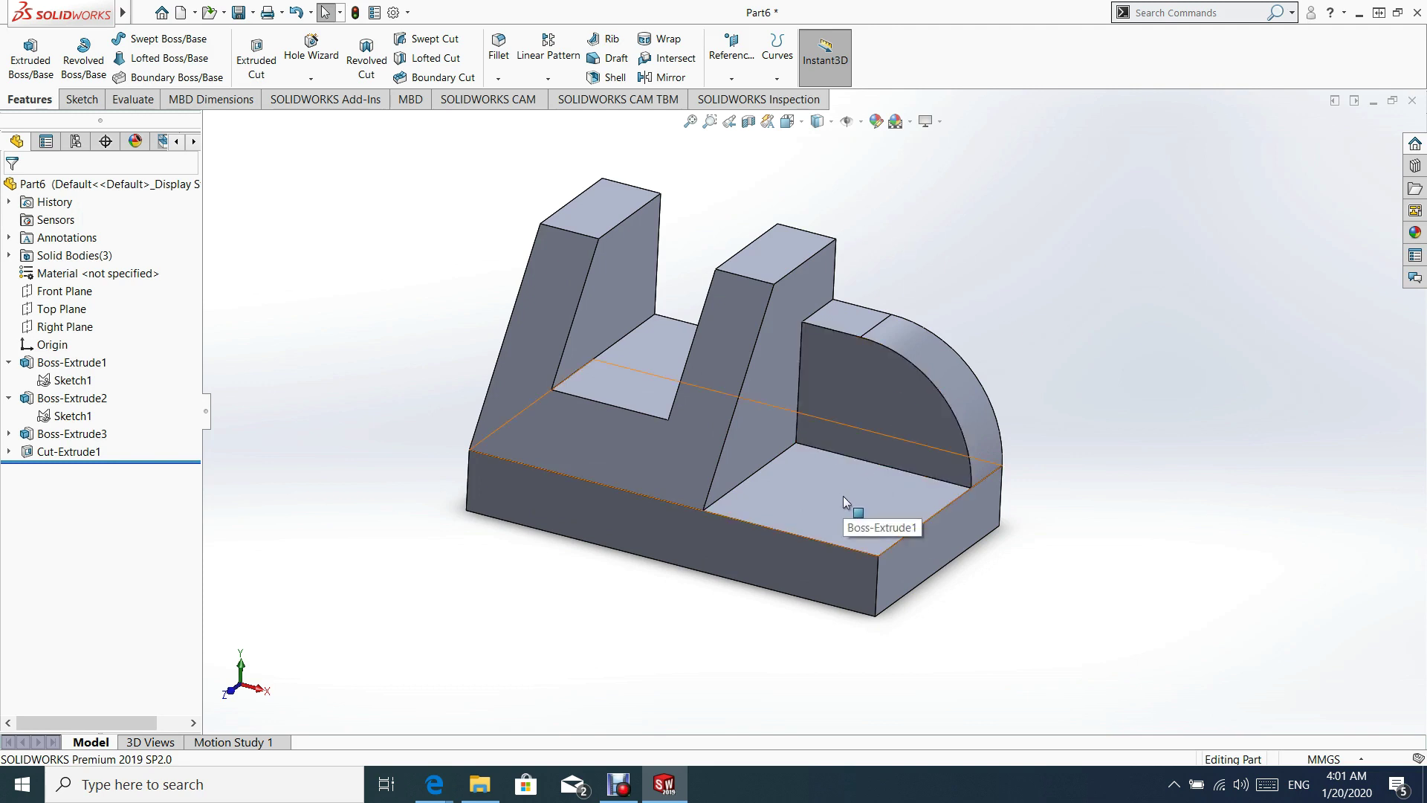
- Start a sketch on the base's exposed top face beside the upright and view it normal to the sketch plane
left_click(864, 492)
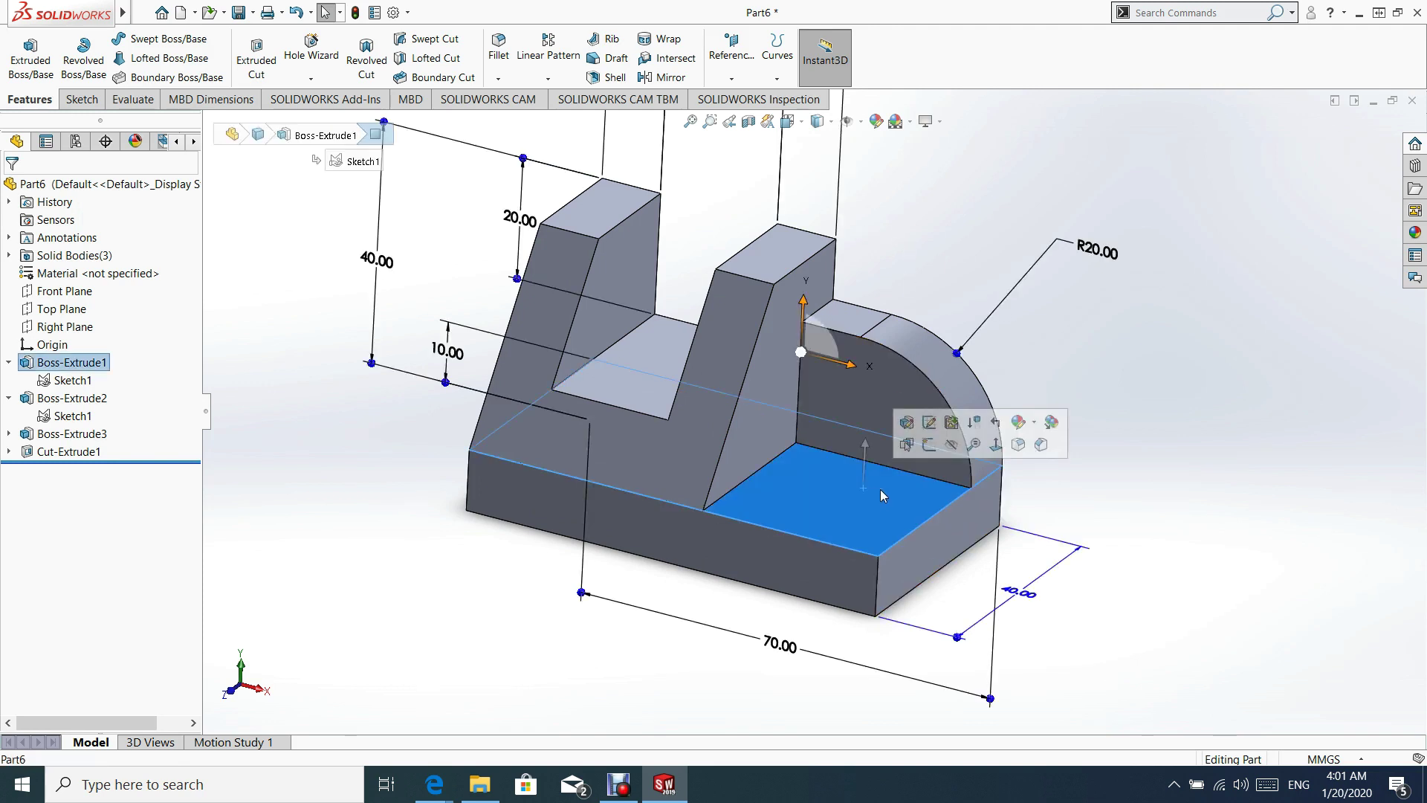
left_click(929, 444)
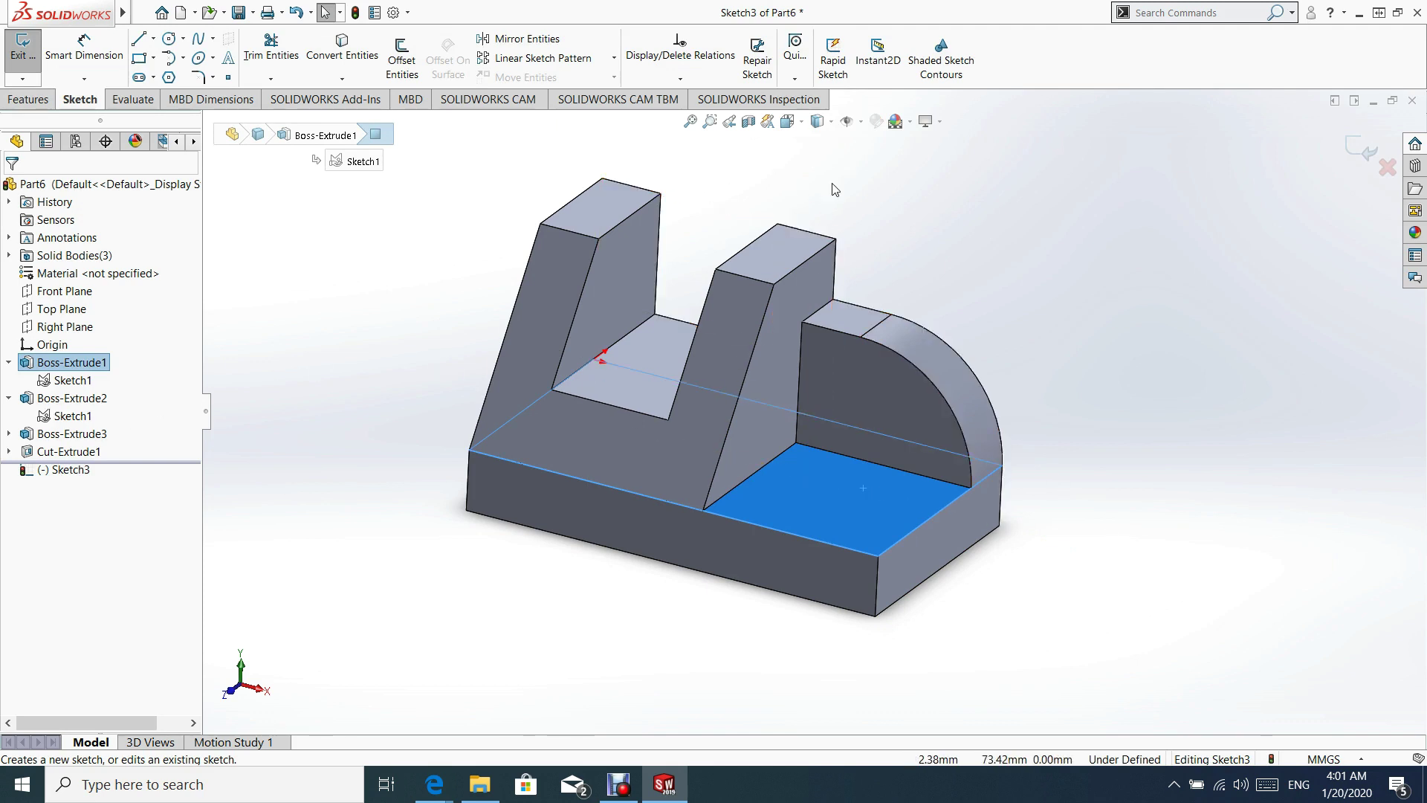
right_click(839, 493)
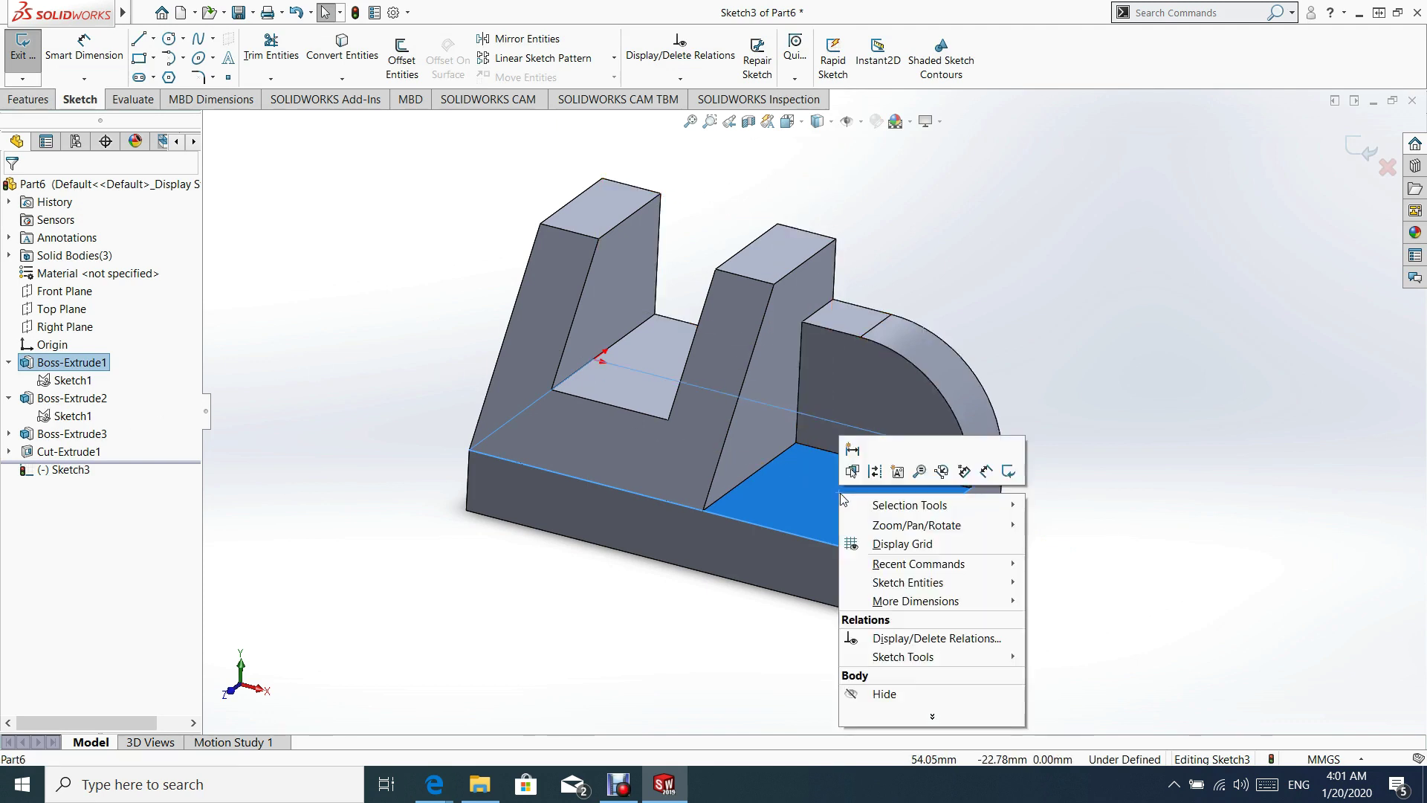
left_click(733, 603)
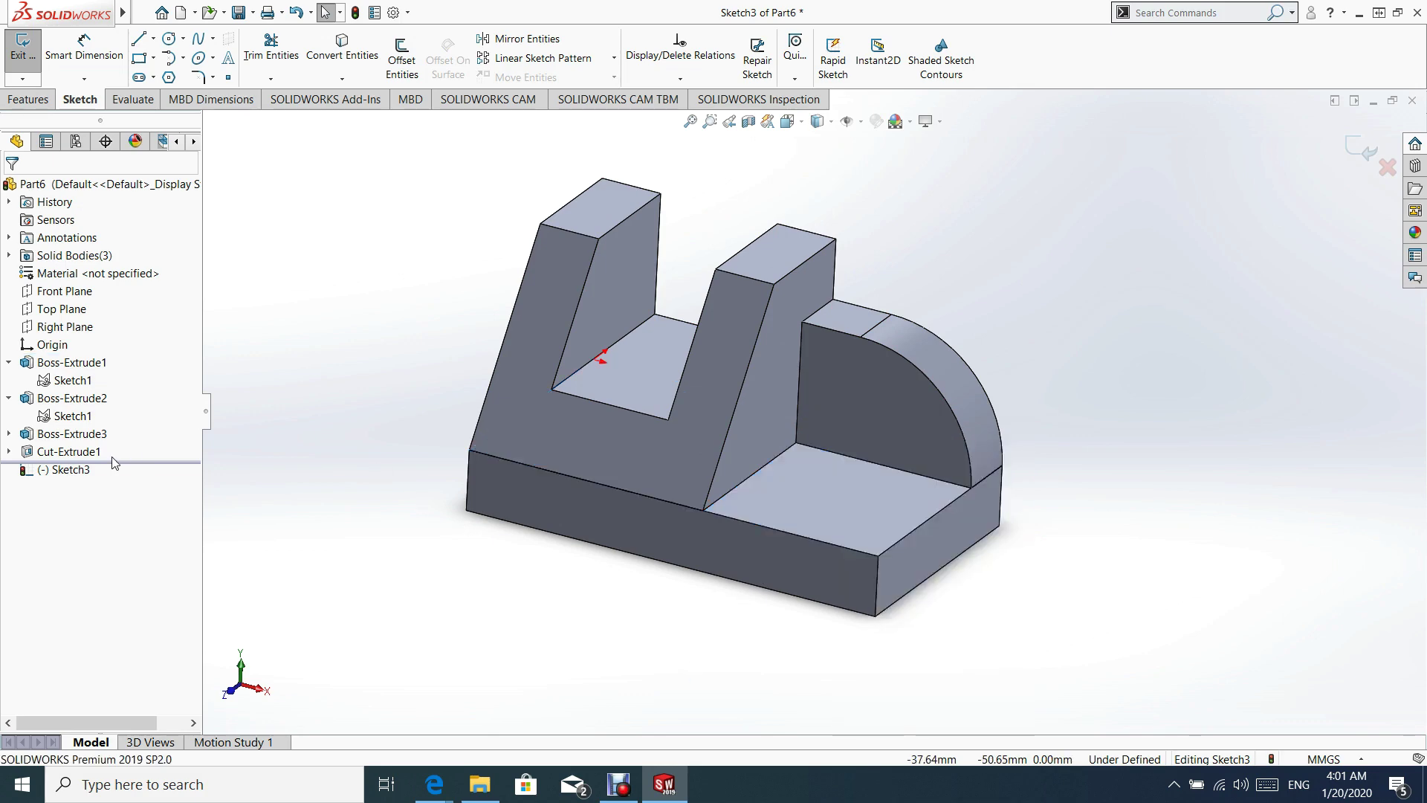
left_click(59, 471)
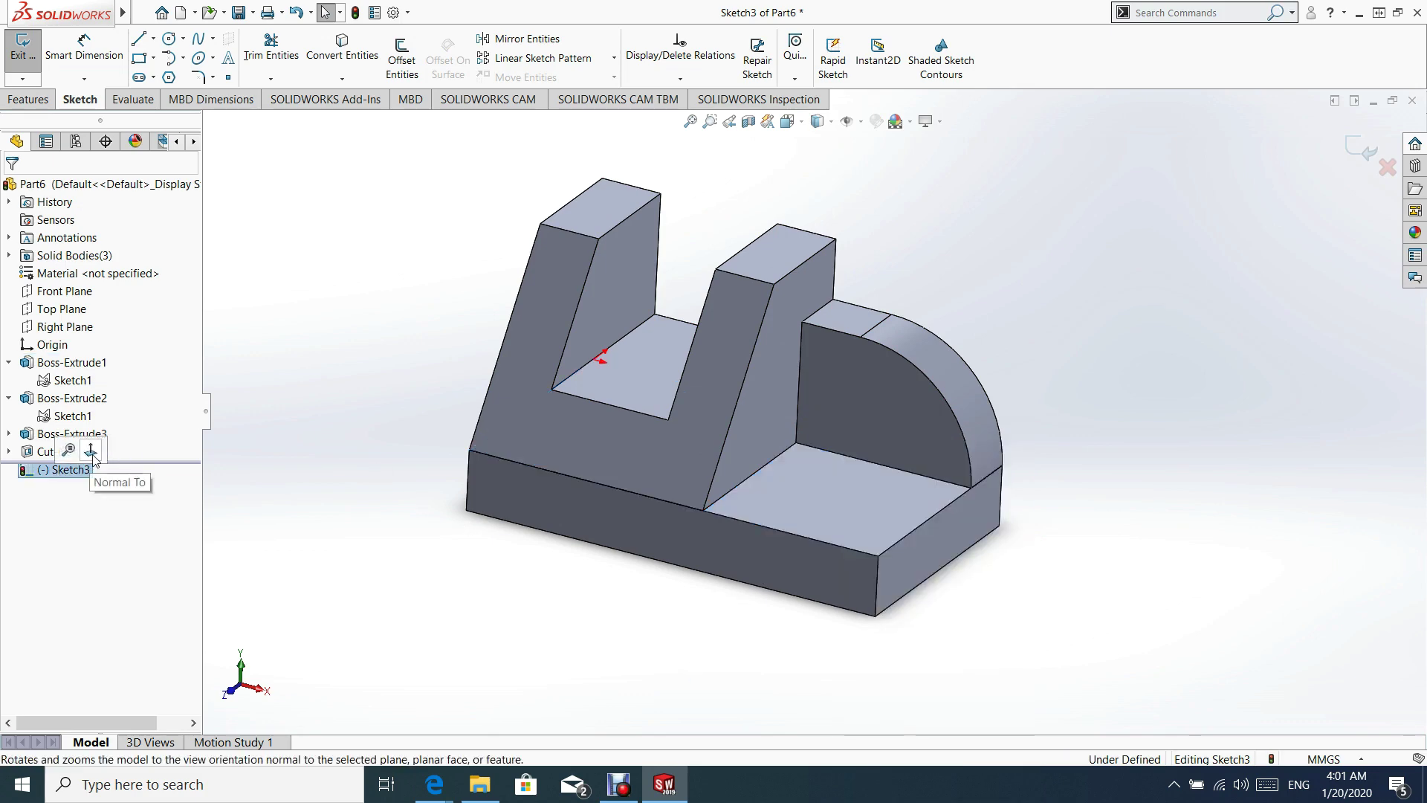
left_click(90, 451)
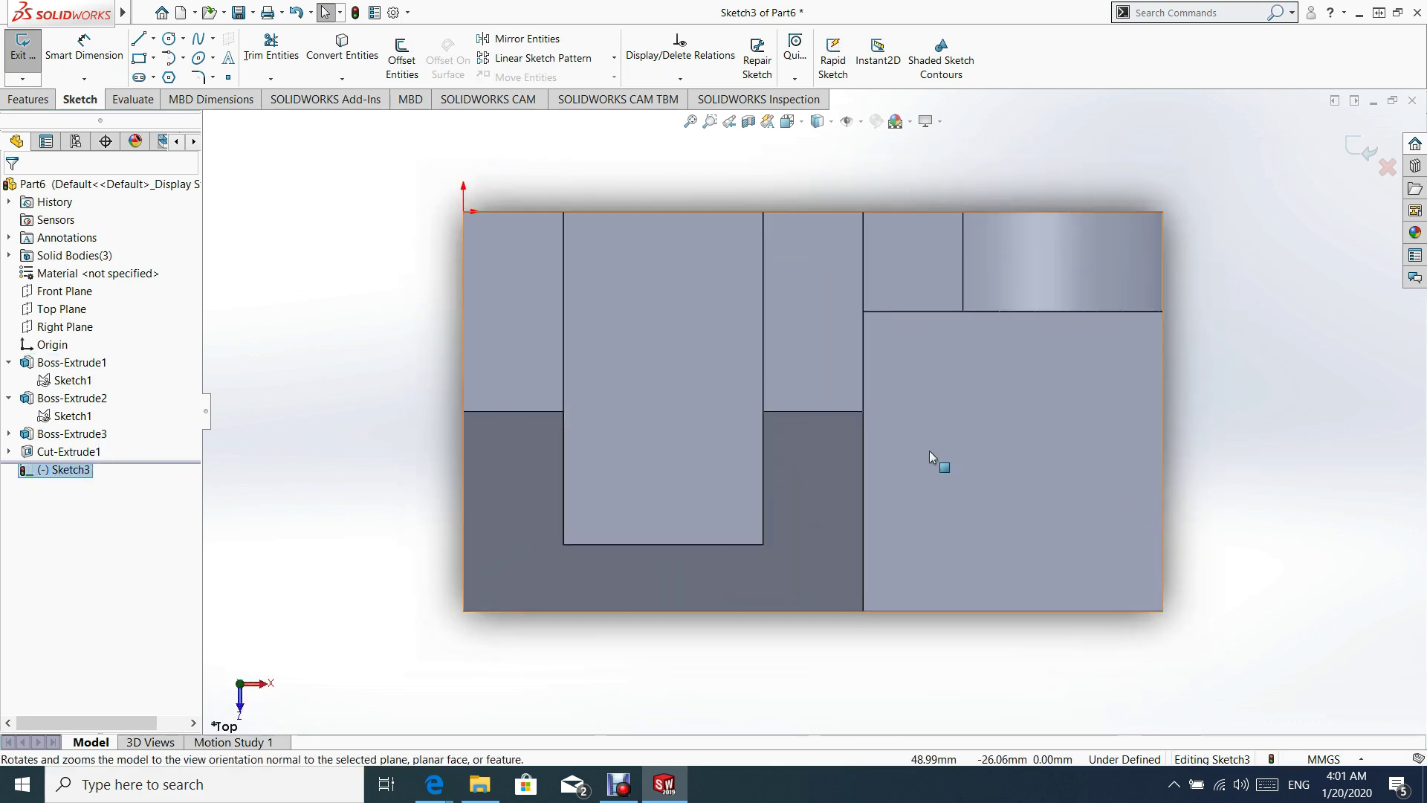
- Sketch a horizontal centerline across the exposed face from its outer end edge to the upright, about 6.6 mm from the front edge
left_click(155, 41)
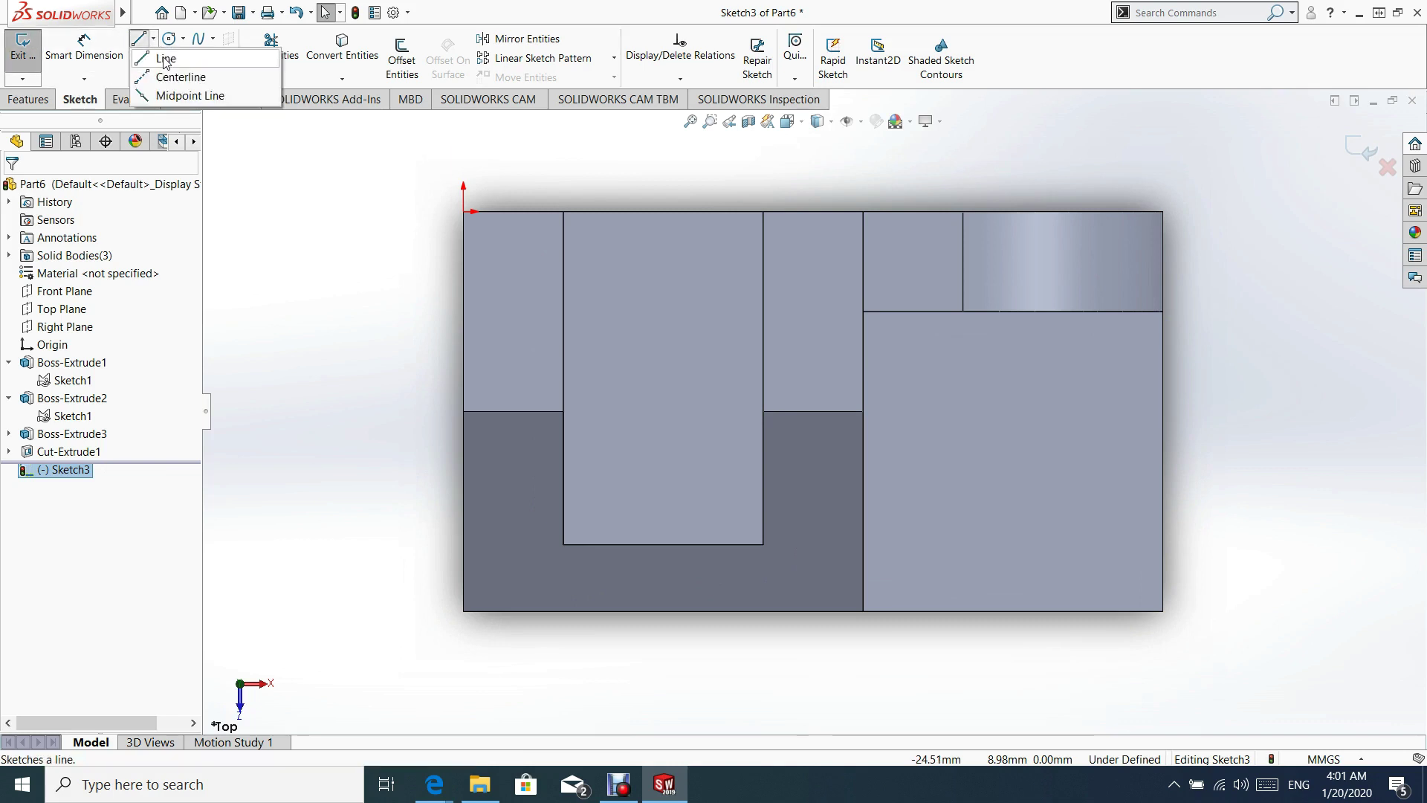
left_click(168, 75)
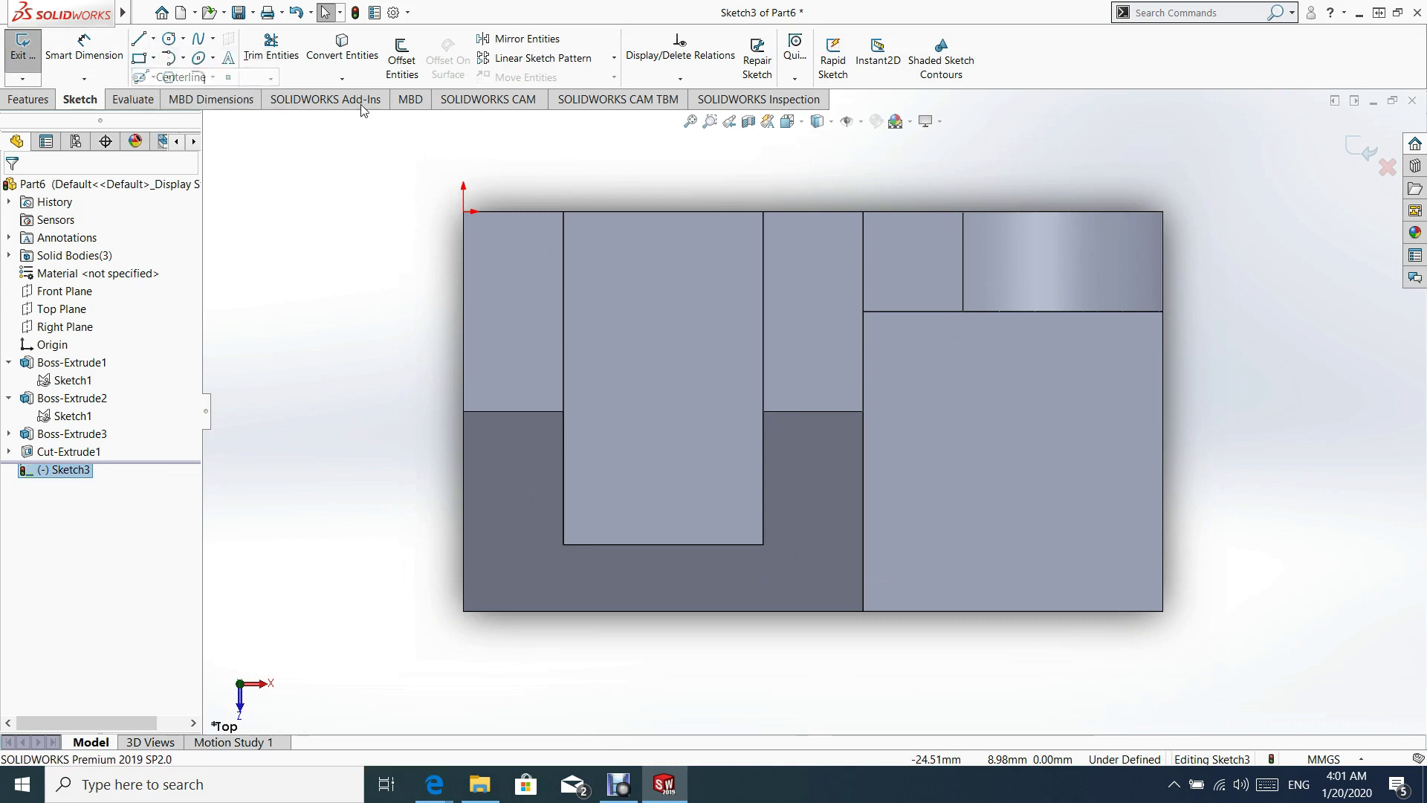
left_click(1163, 546)
left_click(864, 546)
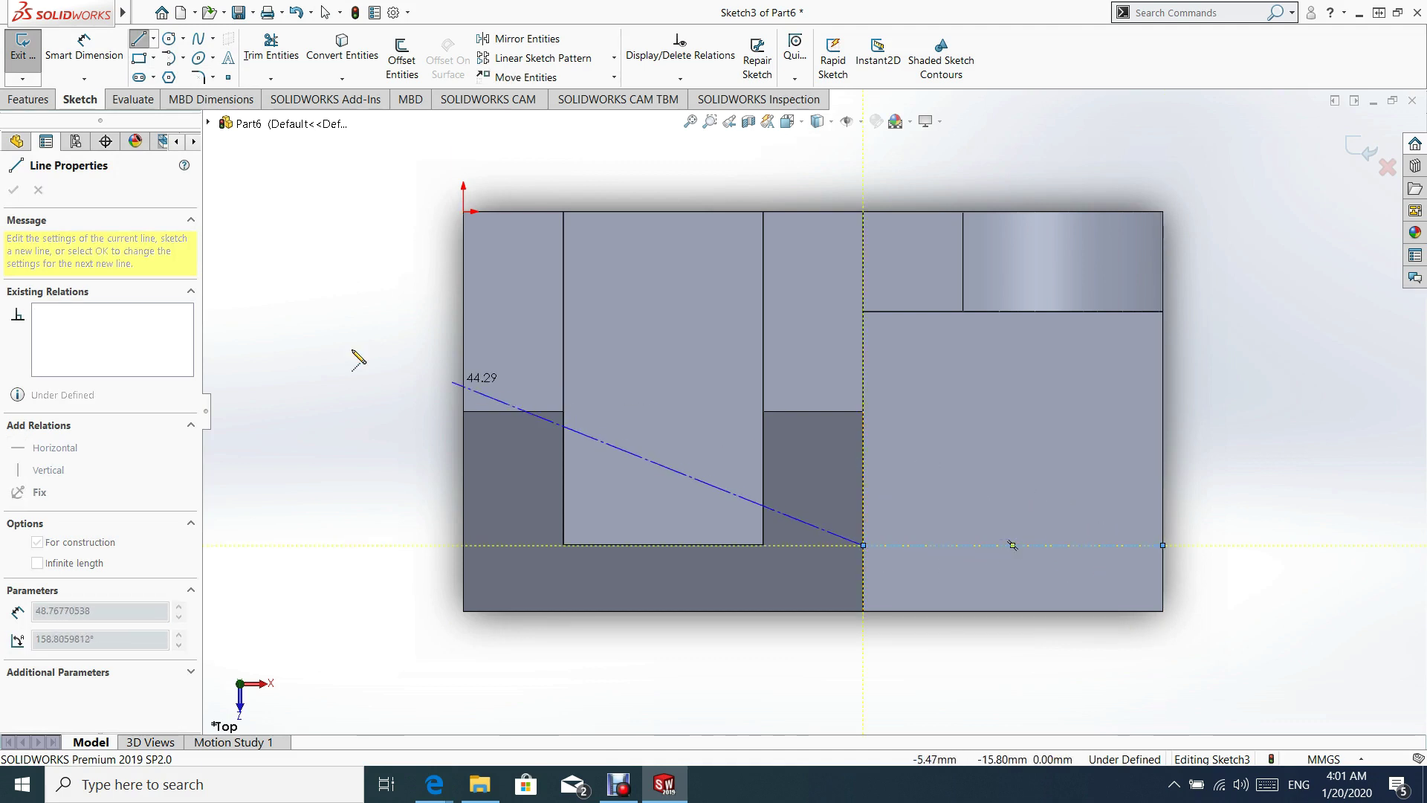
key("Escape")
key("Escape")
- Sketch a vertical centerline from the rib's front edge to the base's front edge, about 3.4 mm from the base's outer end
left_click(153, 39)
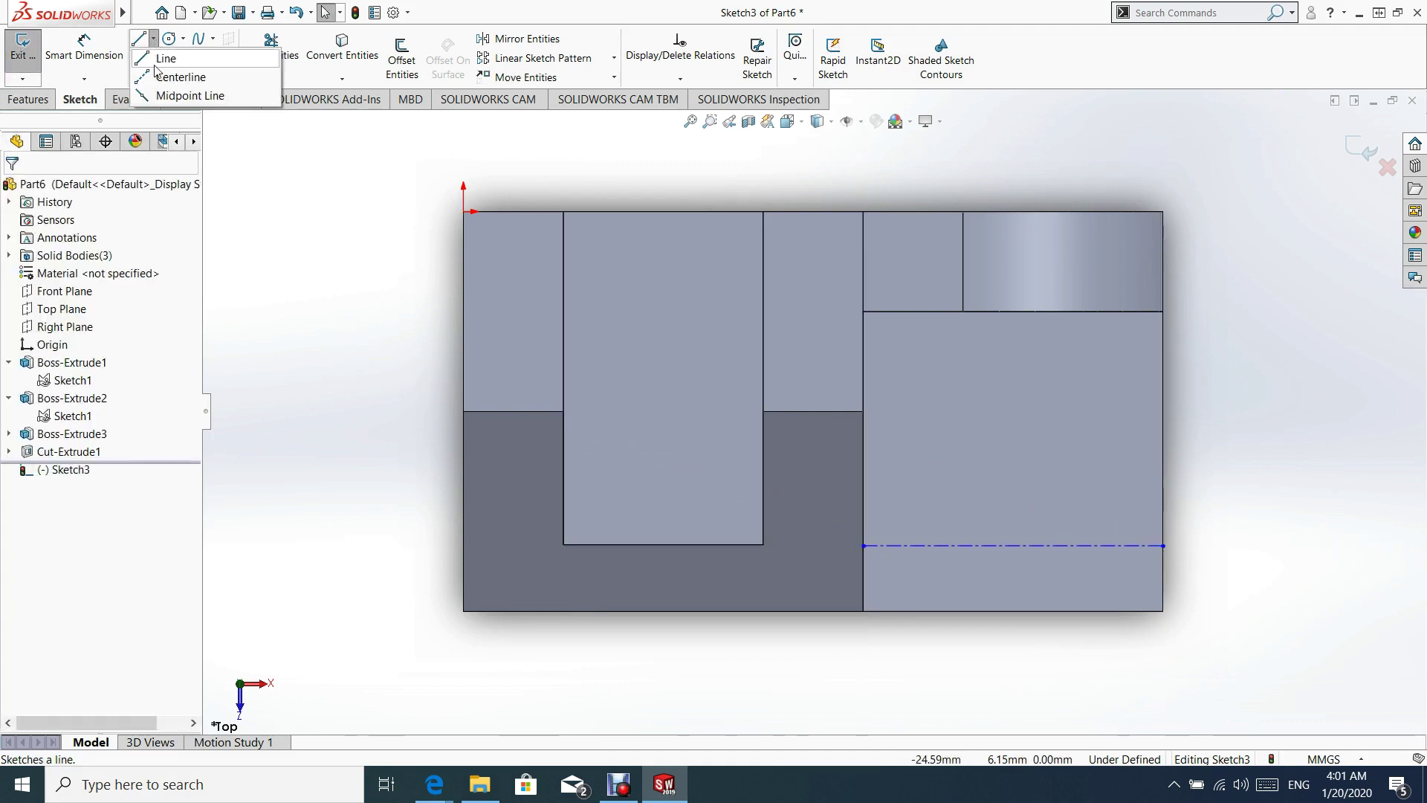
left_click(165, 76)
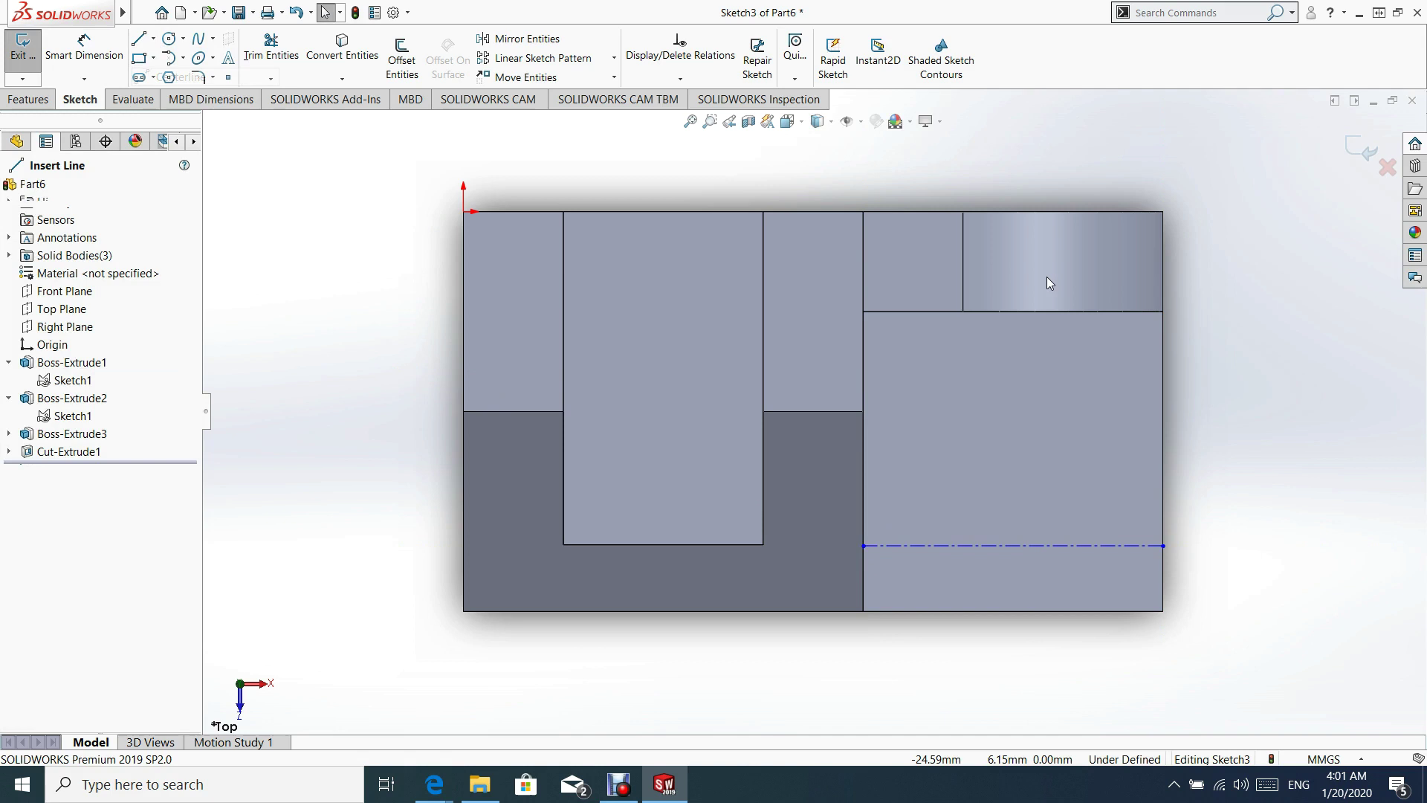
left_click(1130, 312)
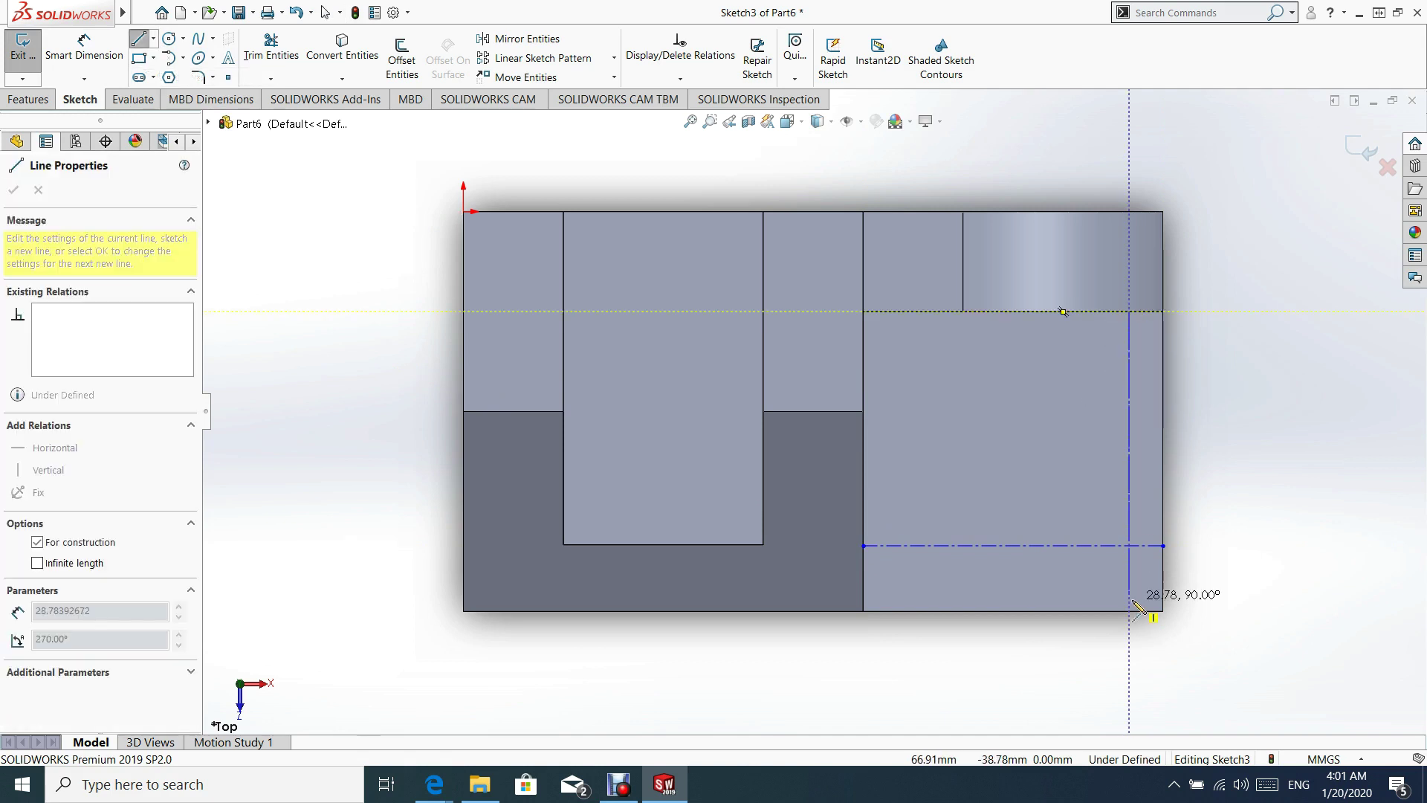
left_click(1130, 611)
key("Escape")
key("Escape")
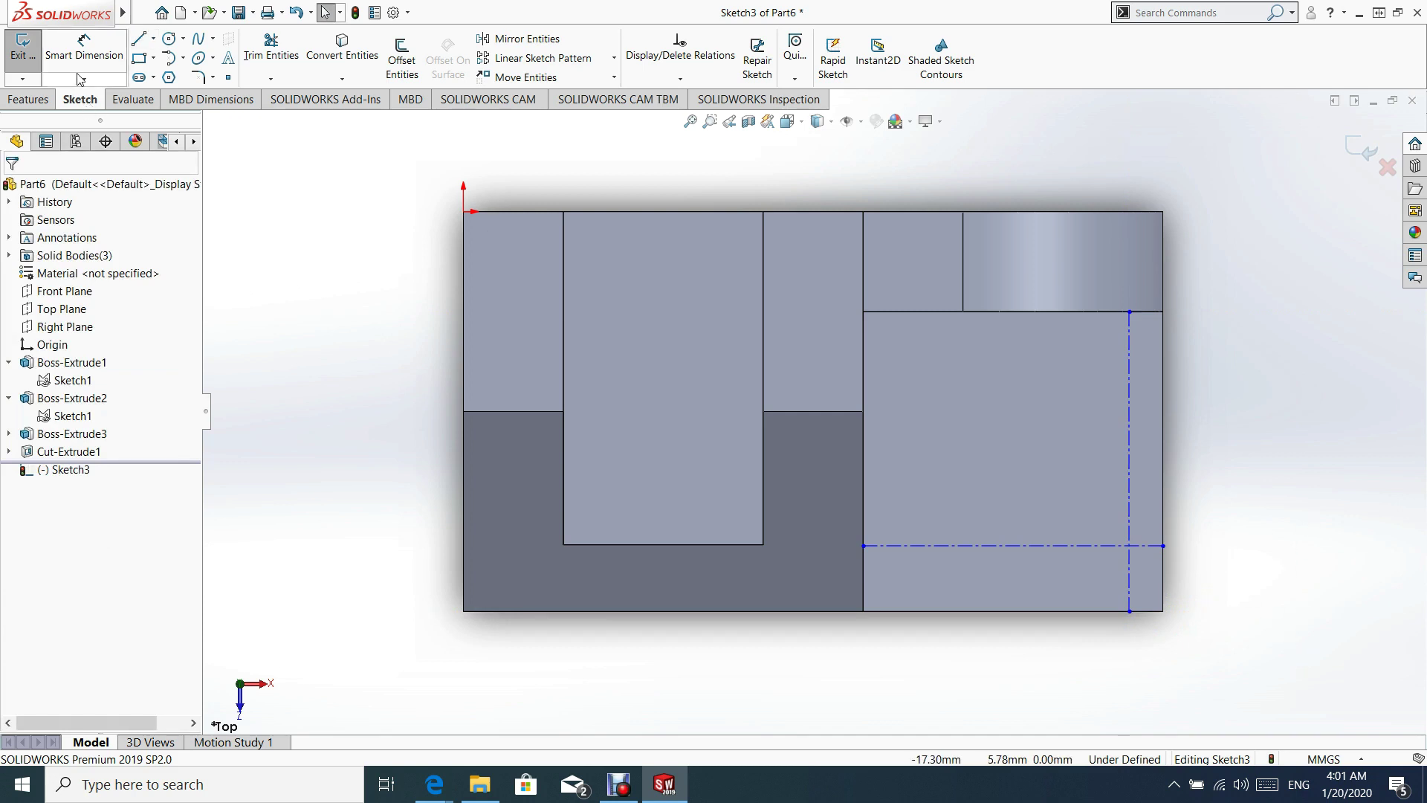
- Dimension the vertical centerline 15 mm from the base's outer end edge
left_click(80, 46)
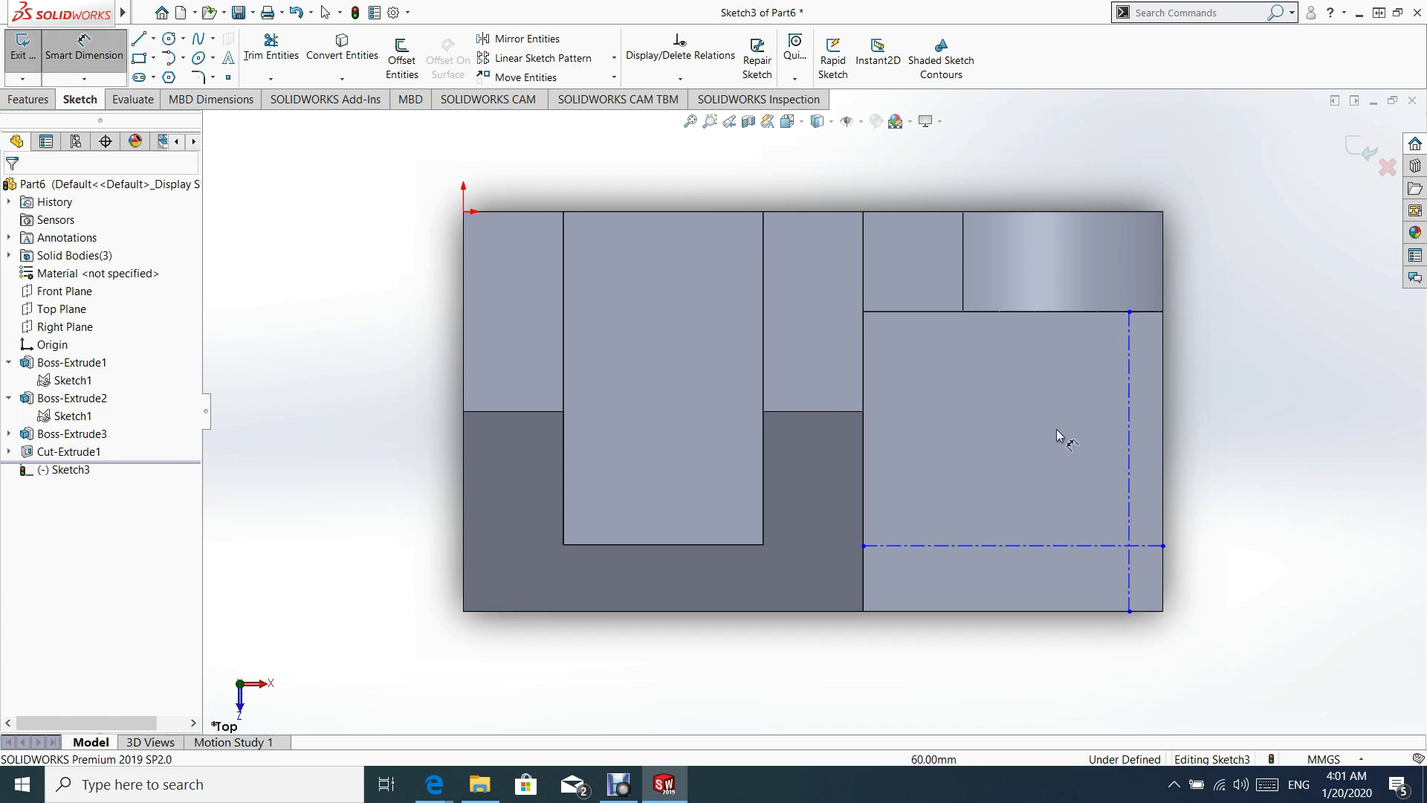
left_click(1130, 580)
left_click(1164, 577)
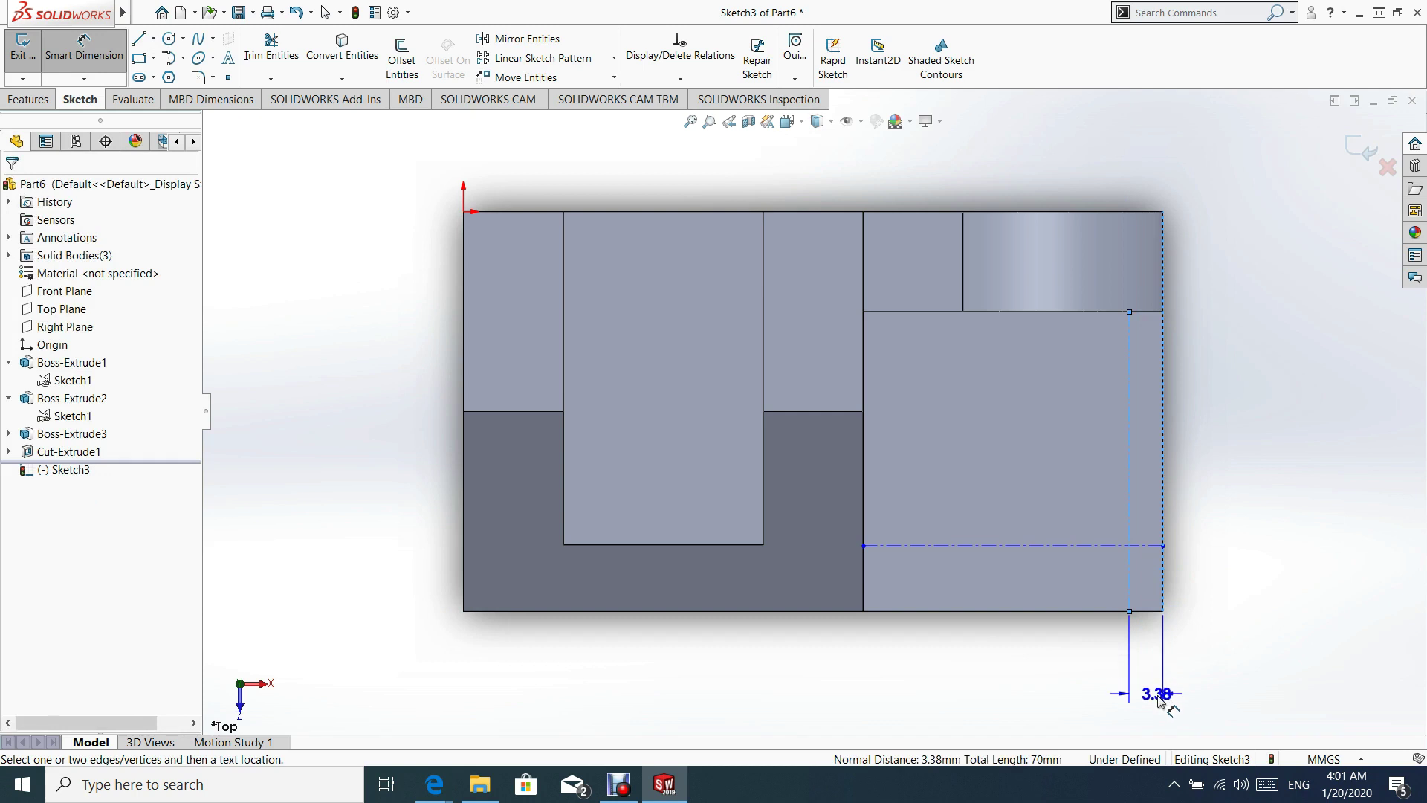
left_click(1151, 701)
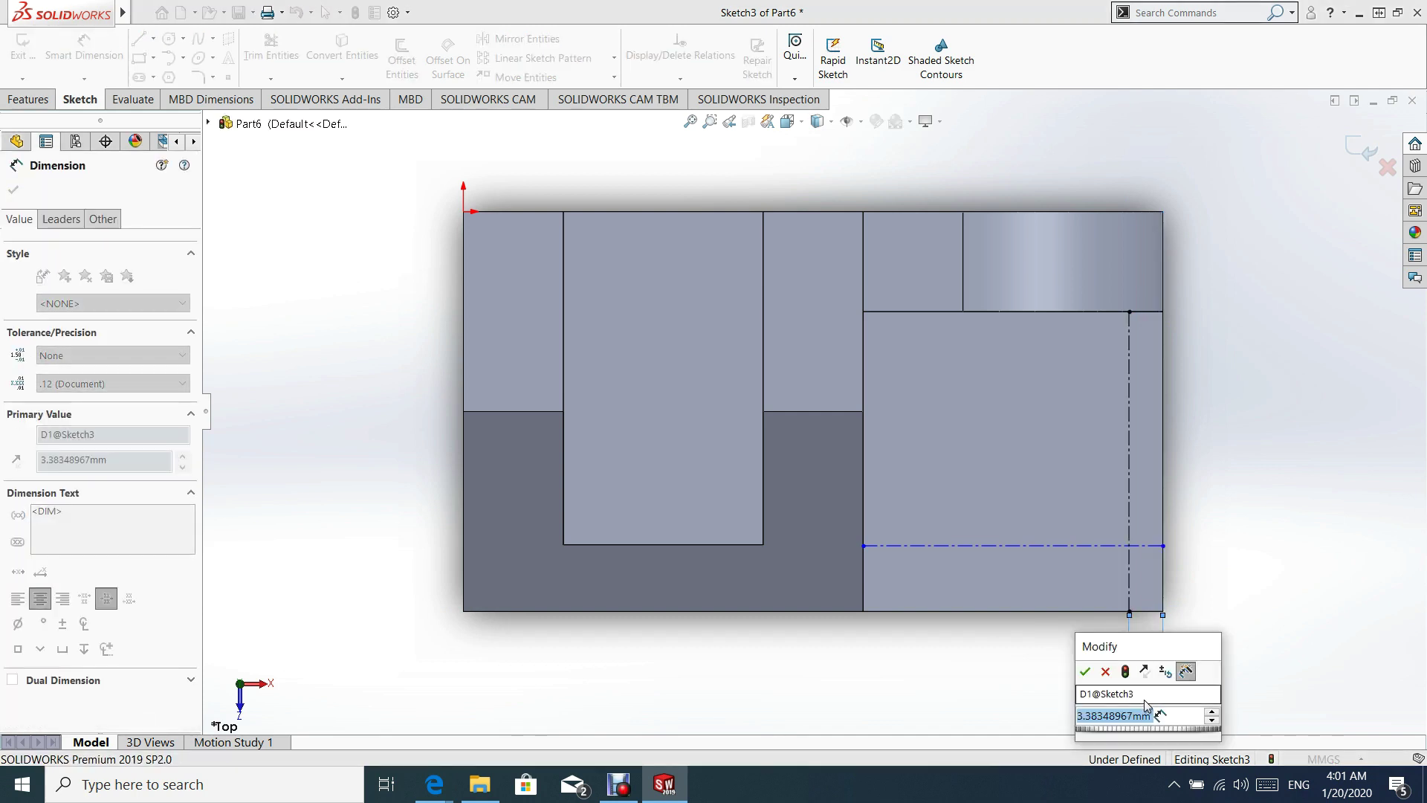
type("15")
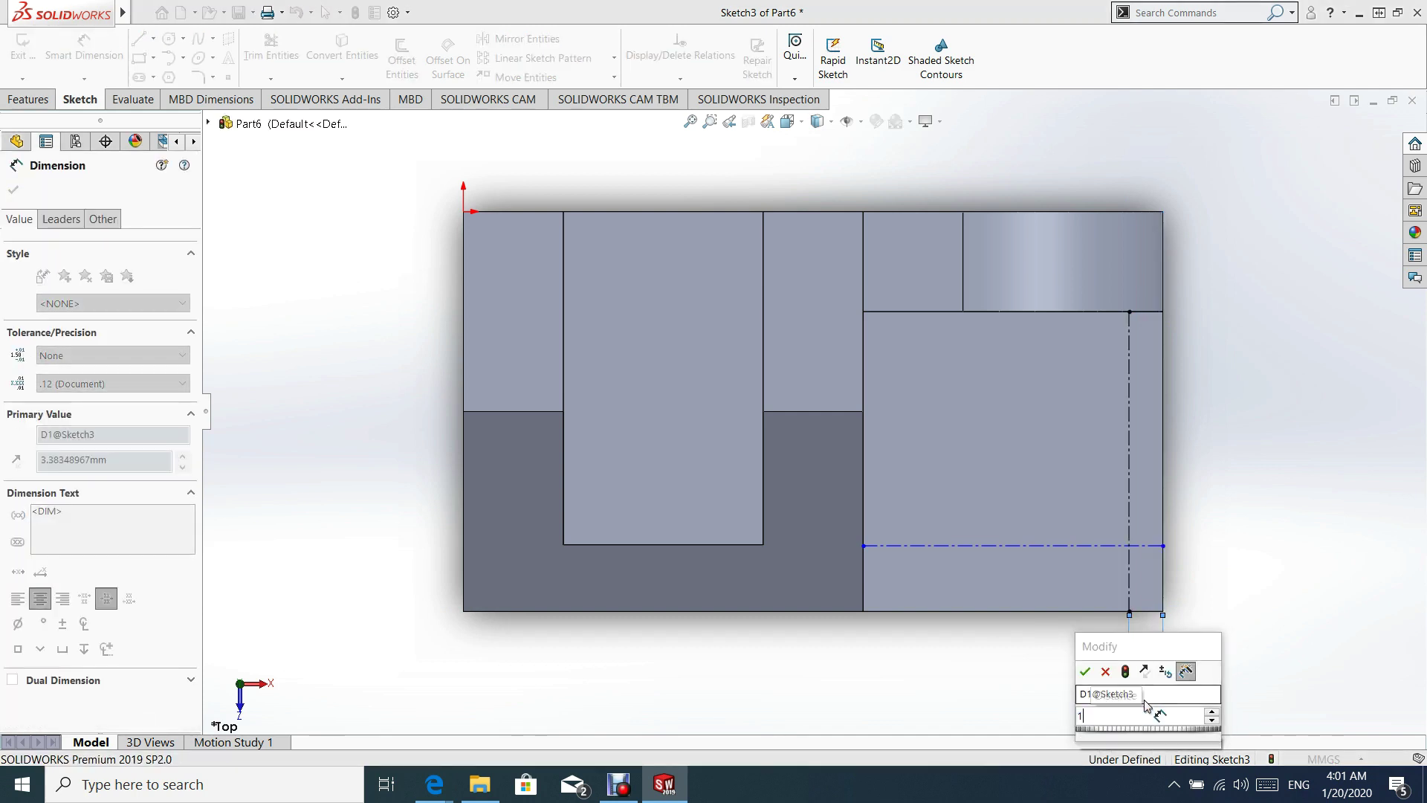
key("Return")
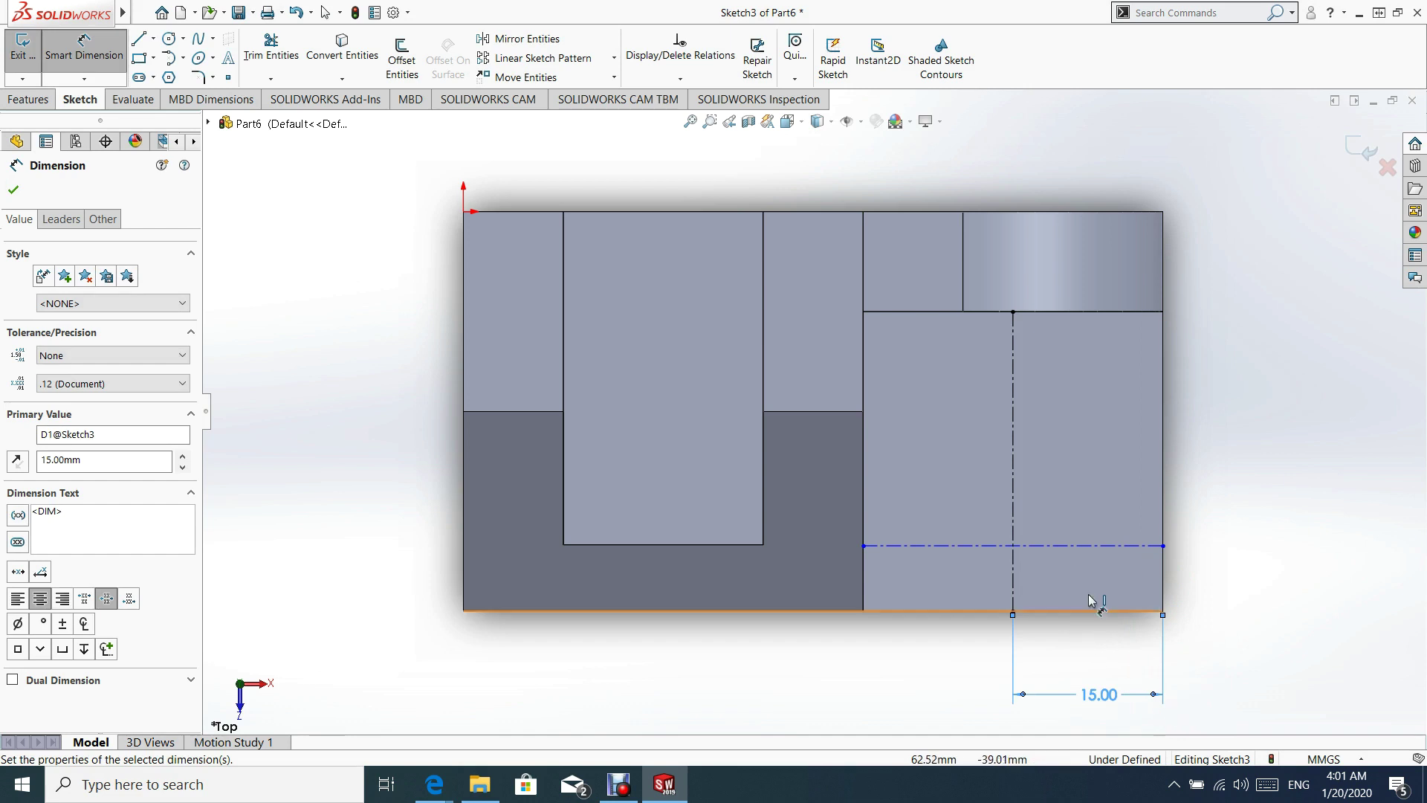
- Dimension the horizontal centerline 15 mm from the base's front edge
left_click(1112, 547)
left_click(1111, 612)
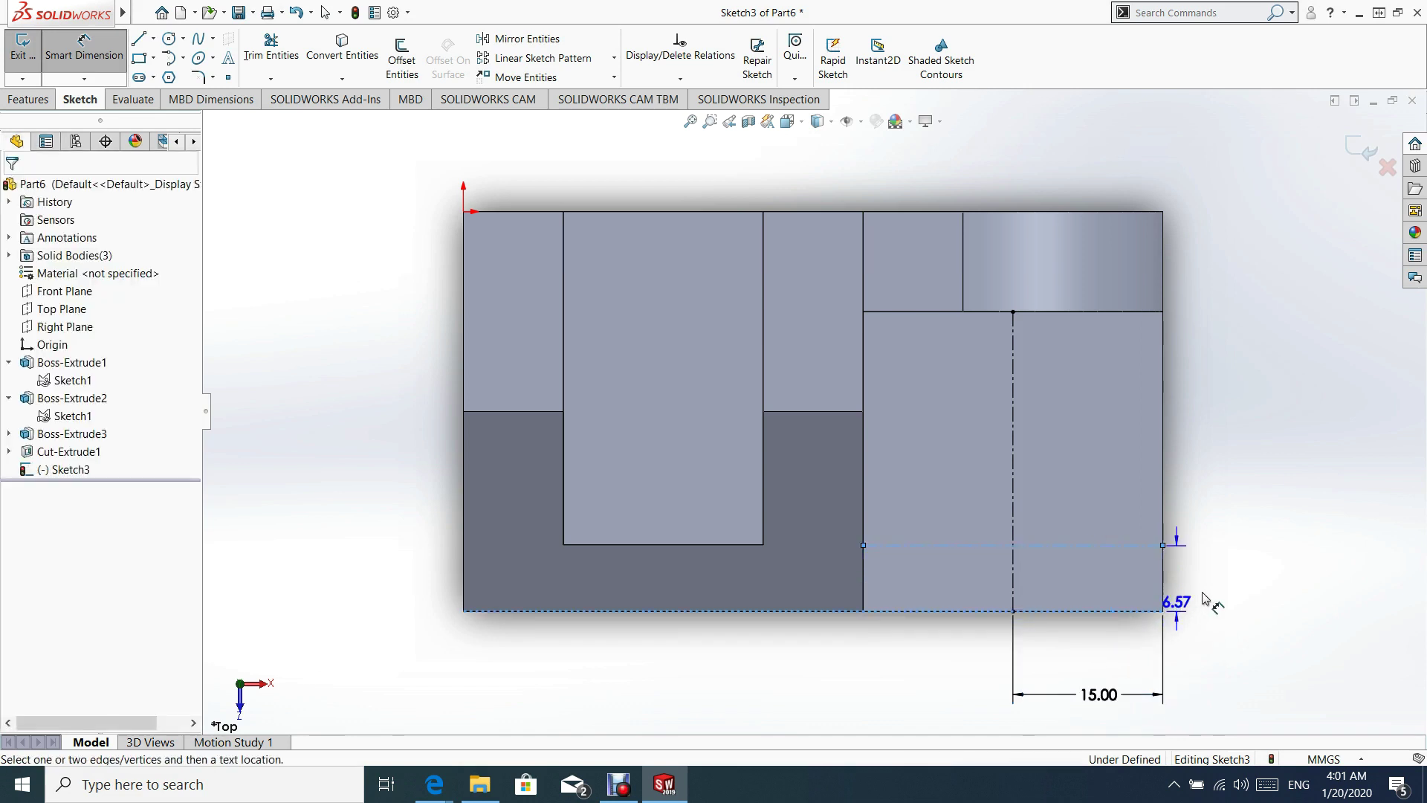
left_click(1305, 576)
type("15")
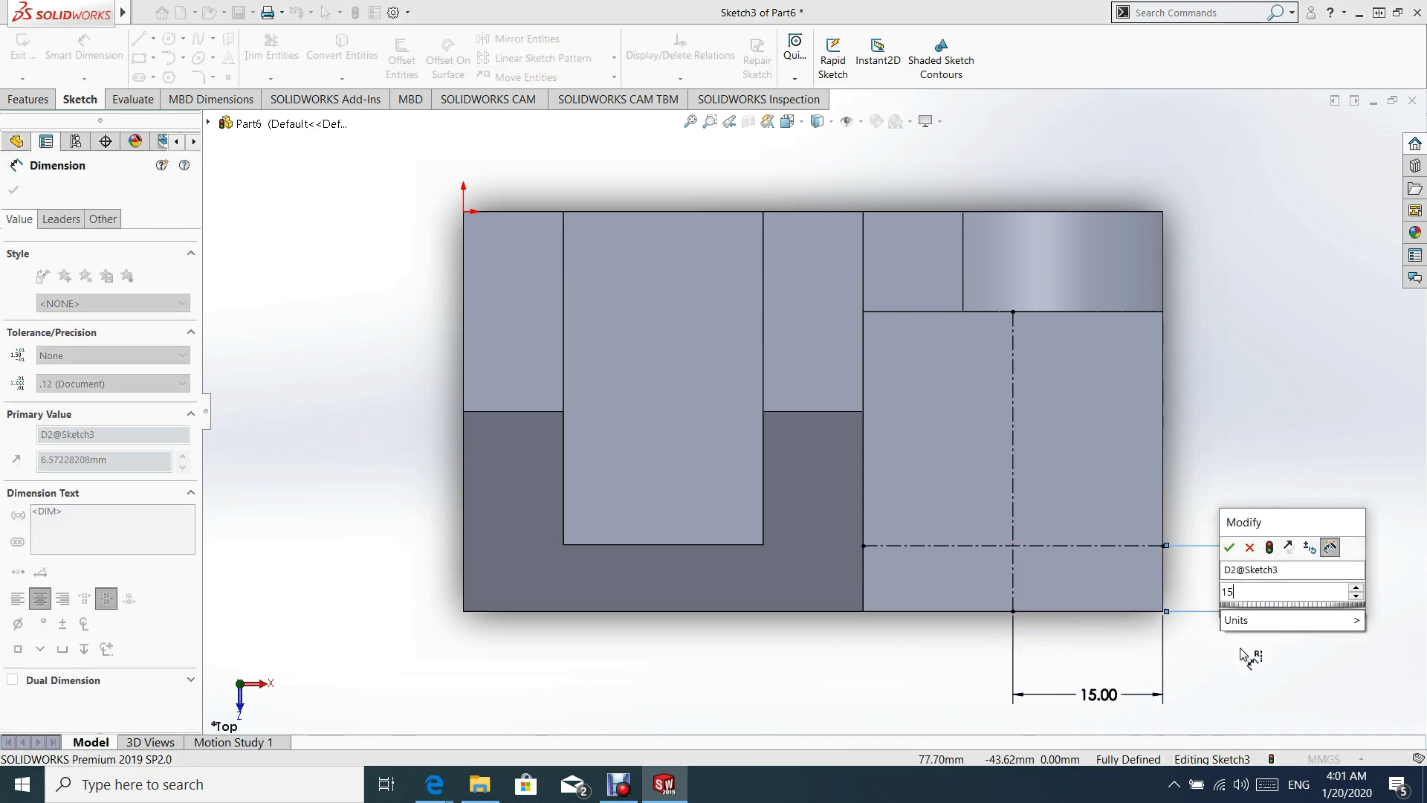
key("Return")
left_click(16, 188)
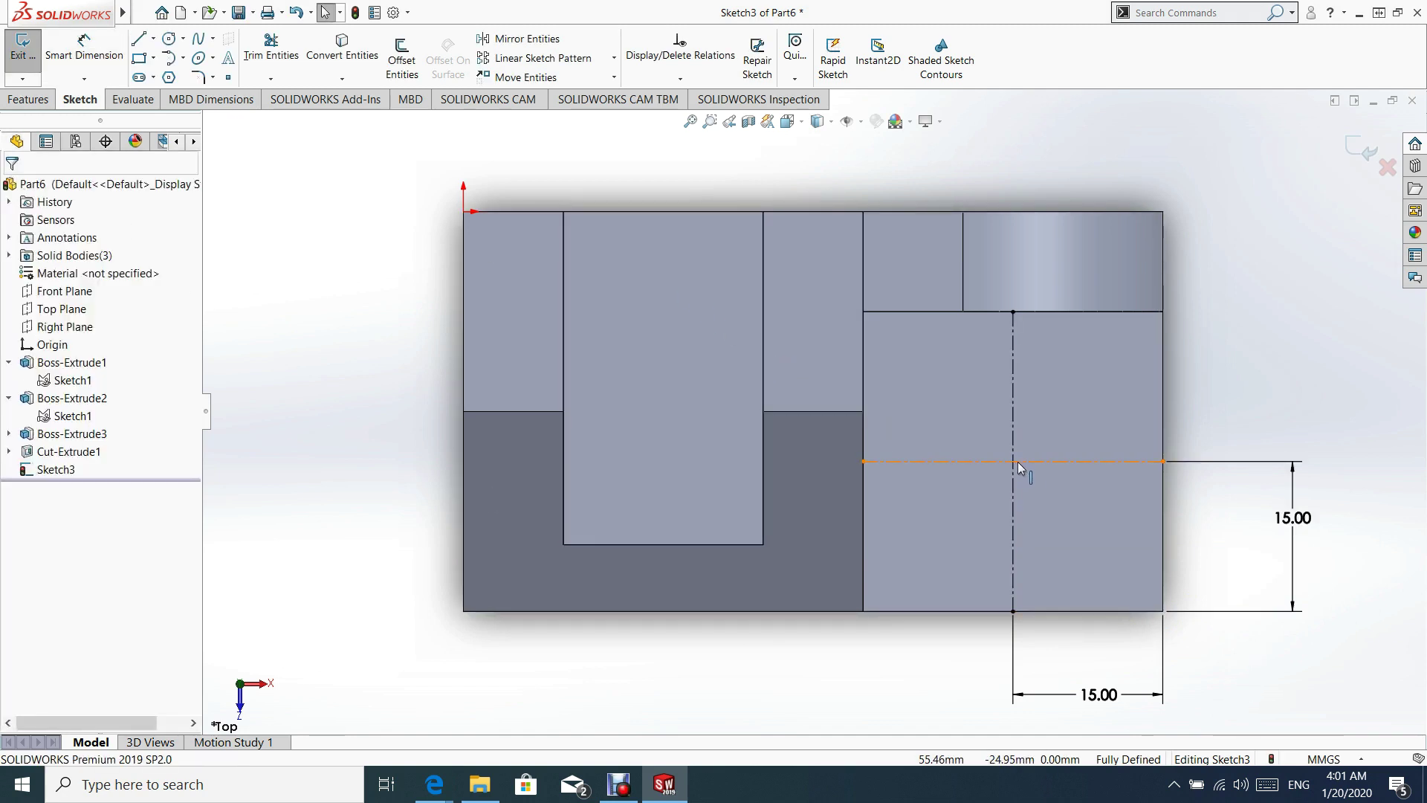
- Sketch a circle of about 7.3 mm radius centred on the intersection of the two centerlines
left_click(170, 39)
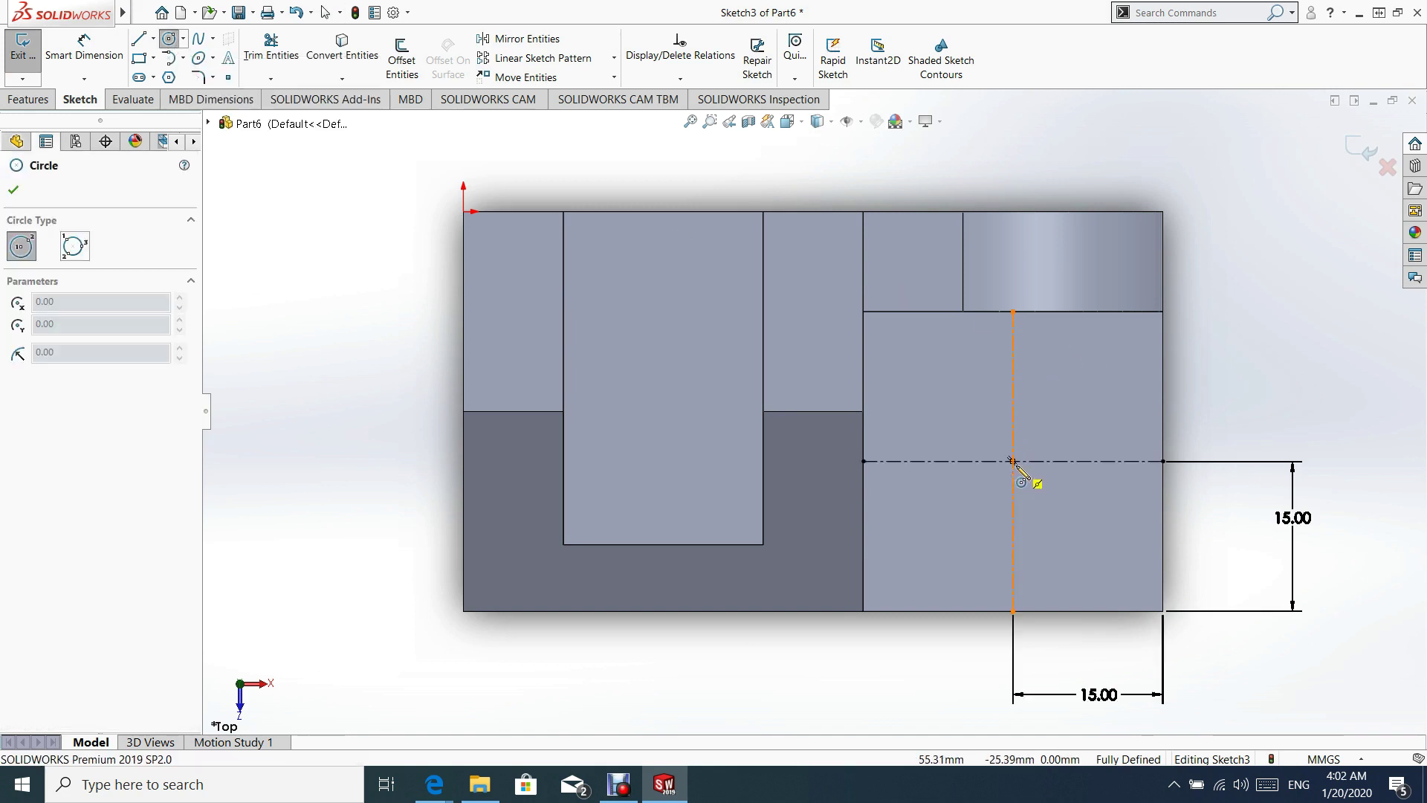
left_click(1014, 462)
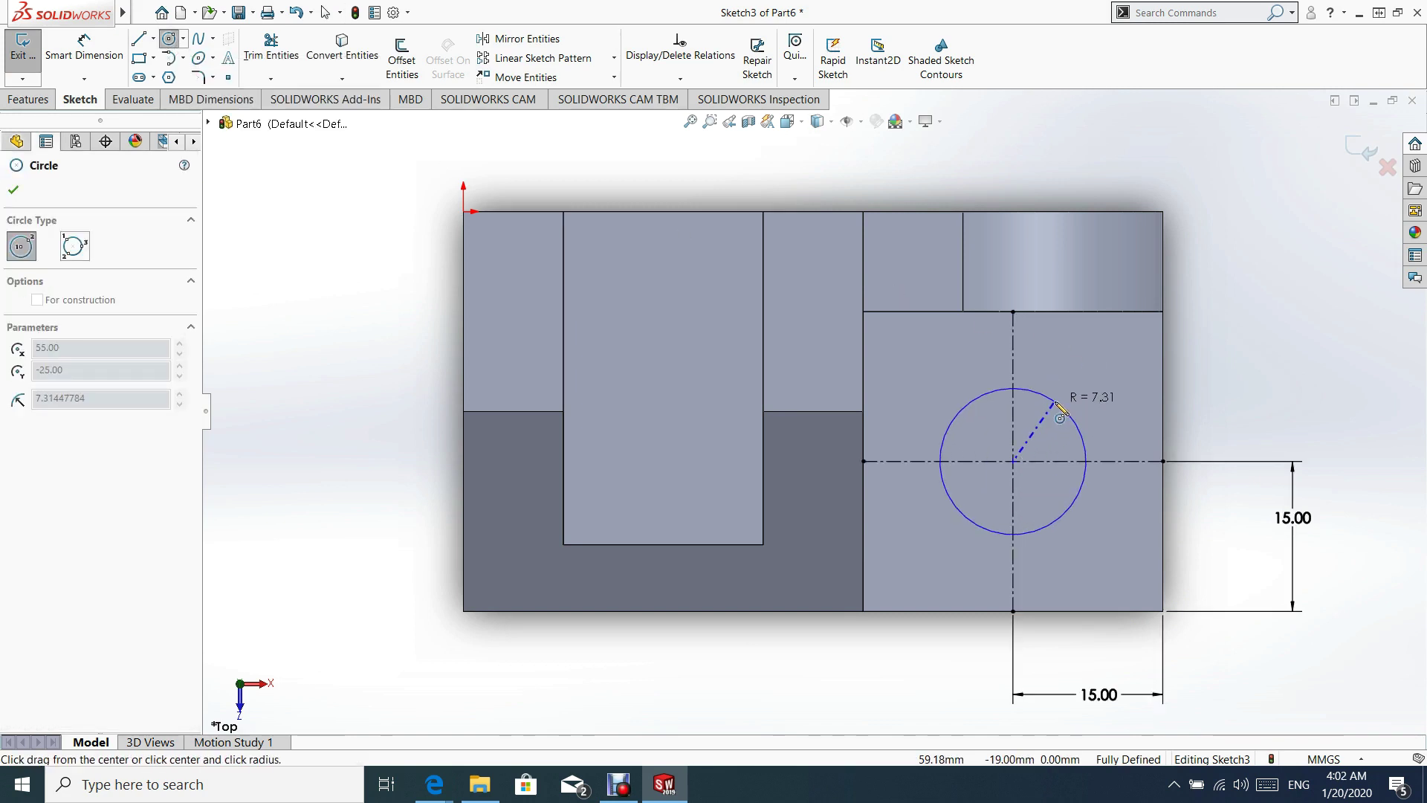
left_click(1018, 389)
- Dimension the circle's diameter as 10 mm and exit the sketch keeping its changes
left_click(84, 66)
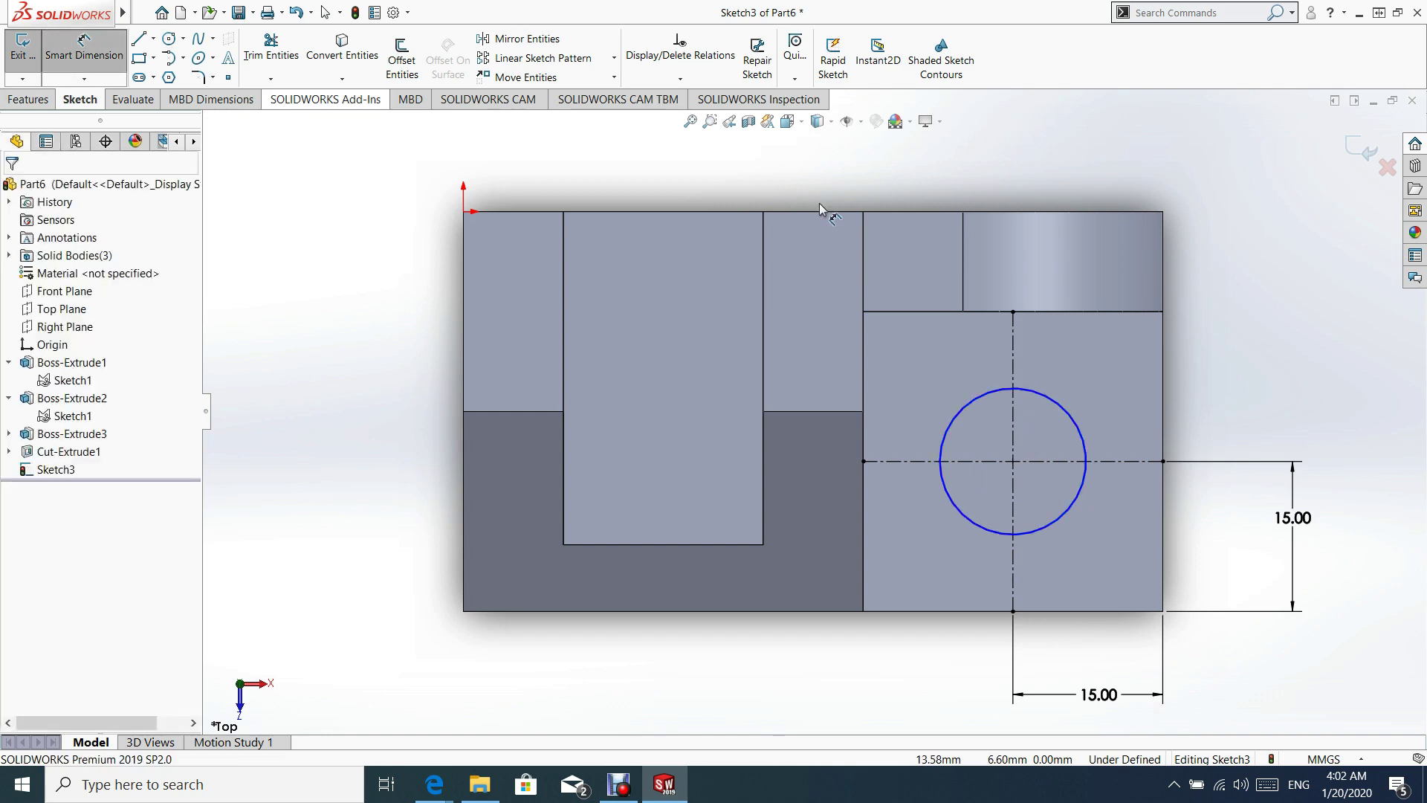
left_click(1079, 426)
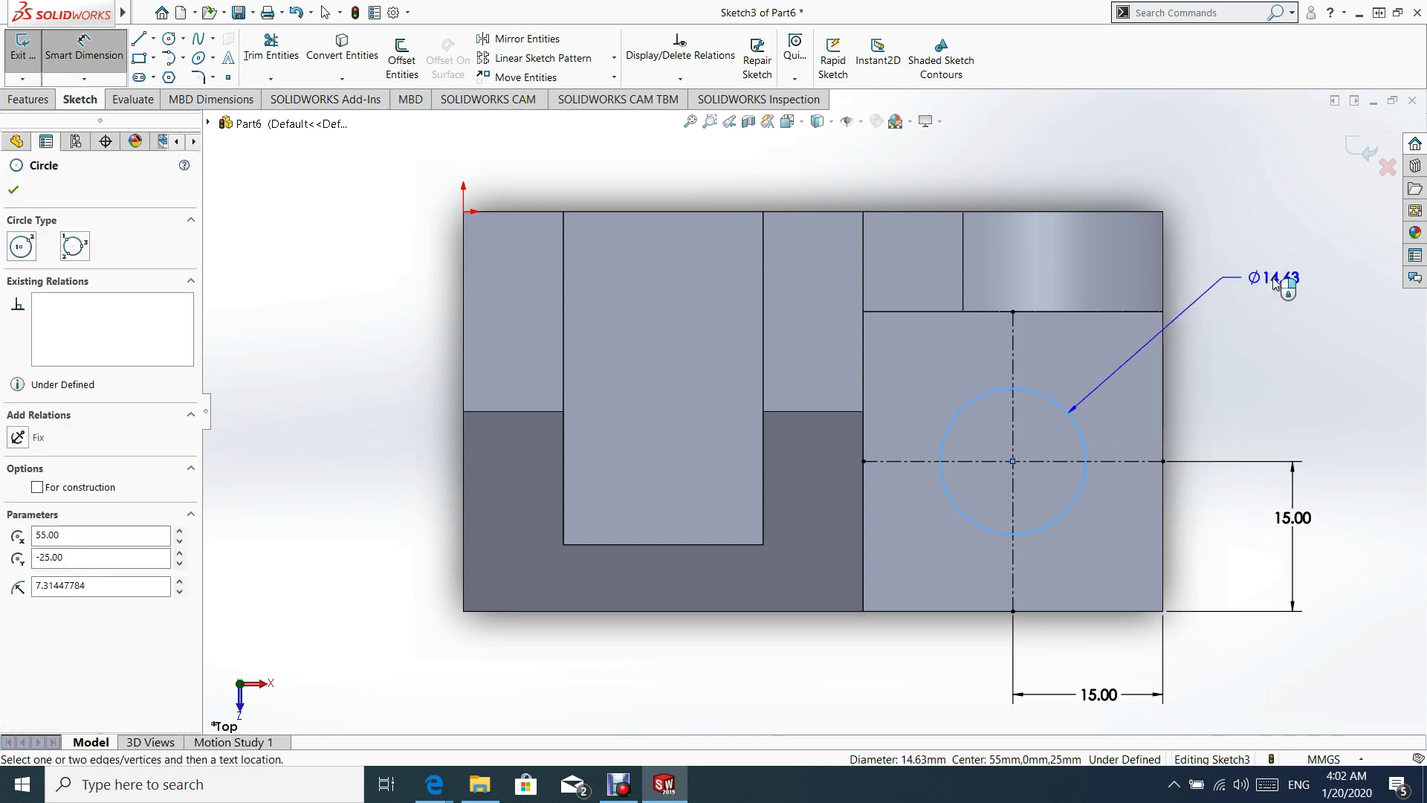
left_click(1272, 284)
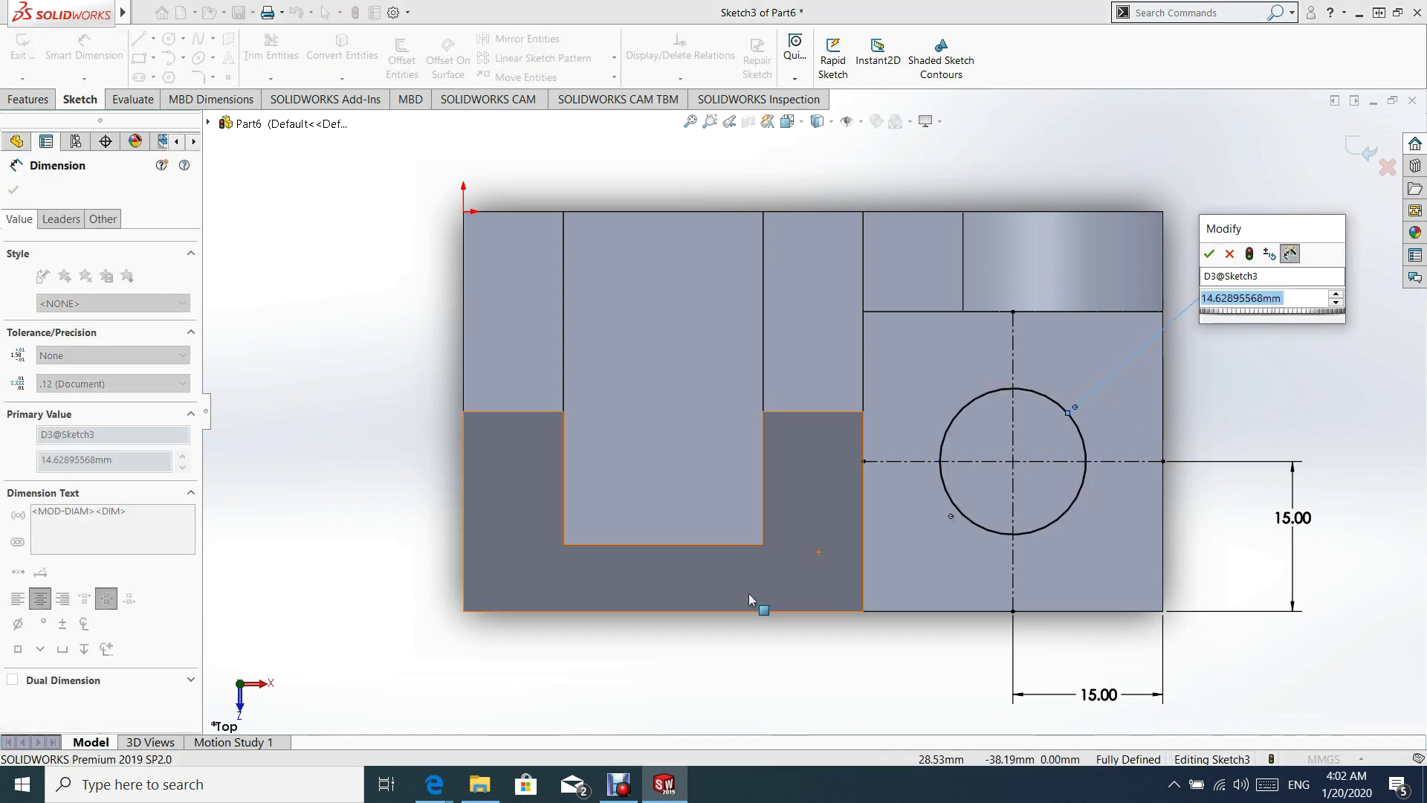
type("10")
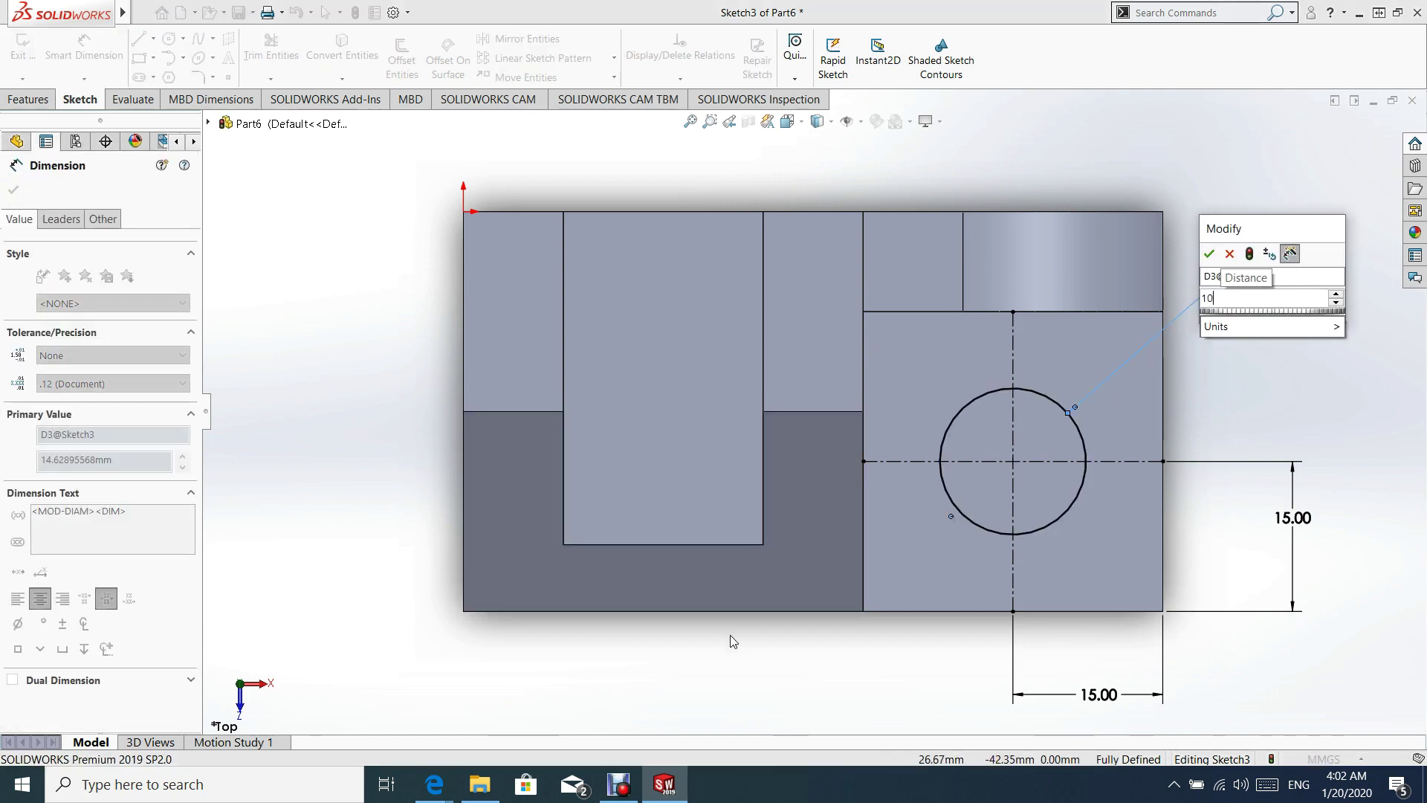
key("Return")
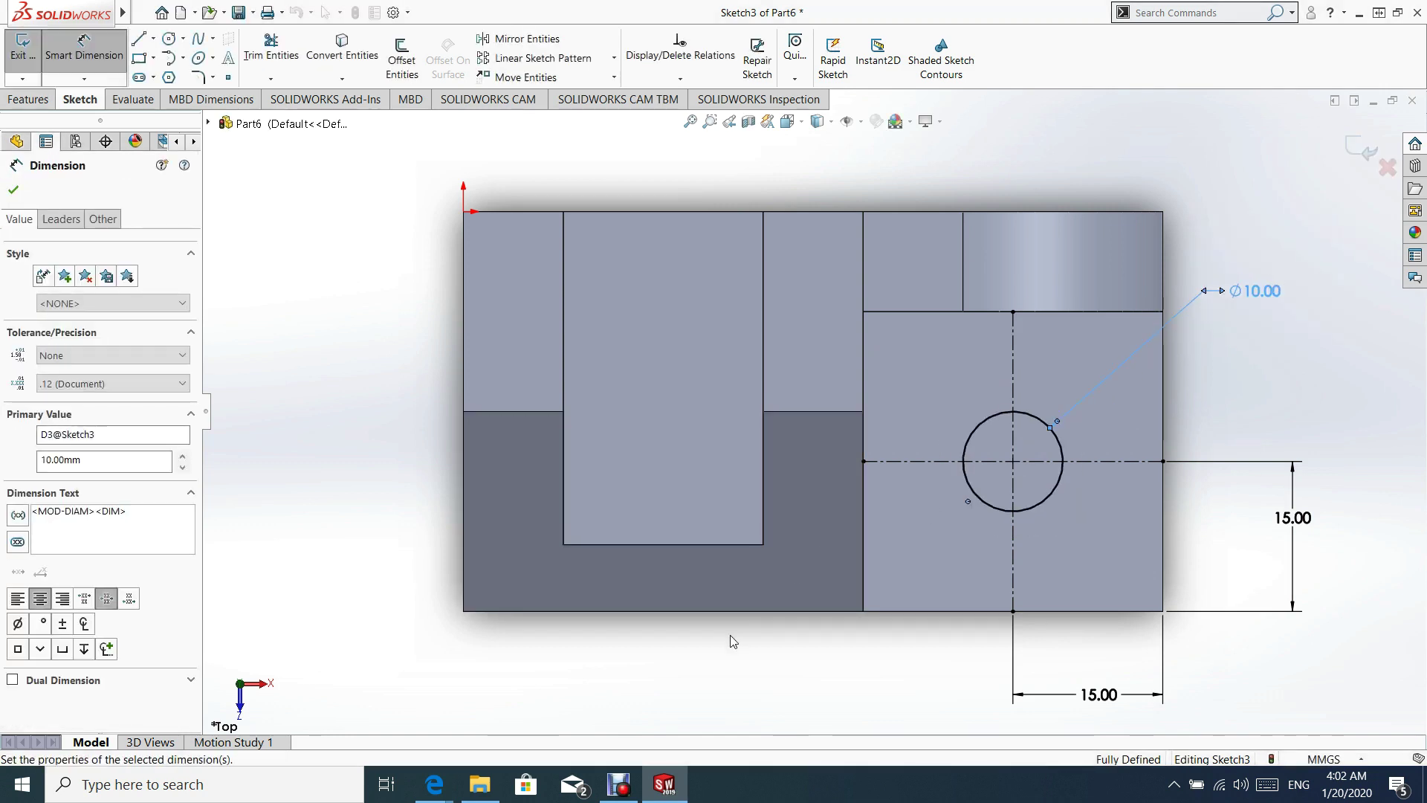
left_click(13, 190)
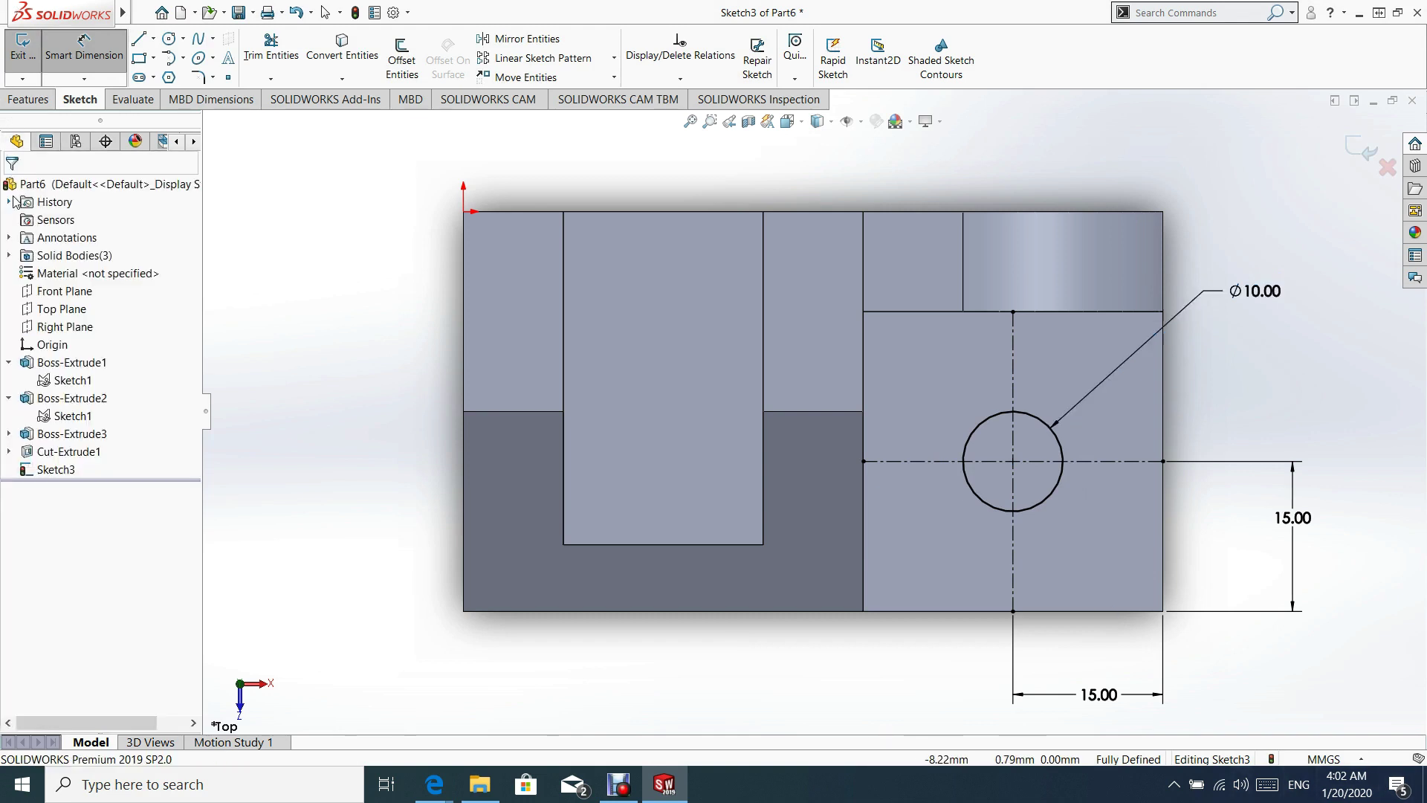
left_click(1366, 150)
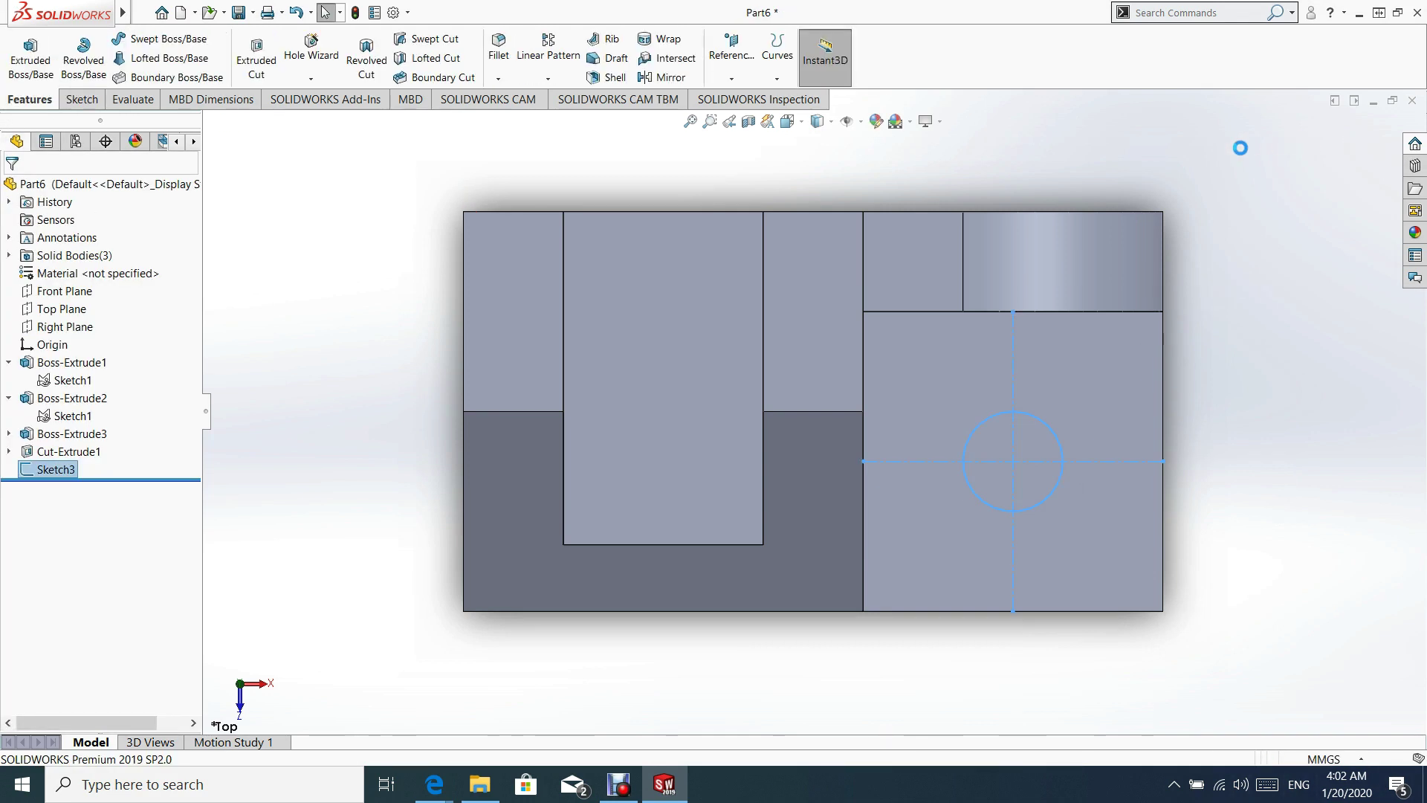
- Extrude-cut the circle sketch Through All to make the hole in the base
middle_click_drag(615, 484, 748, 399)
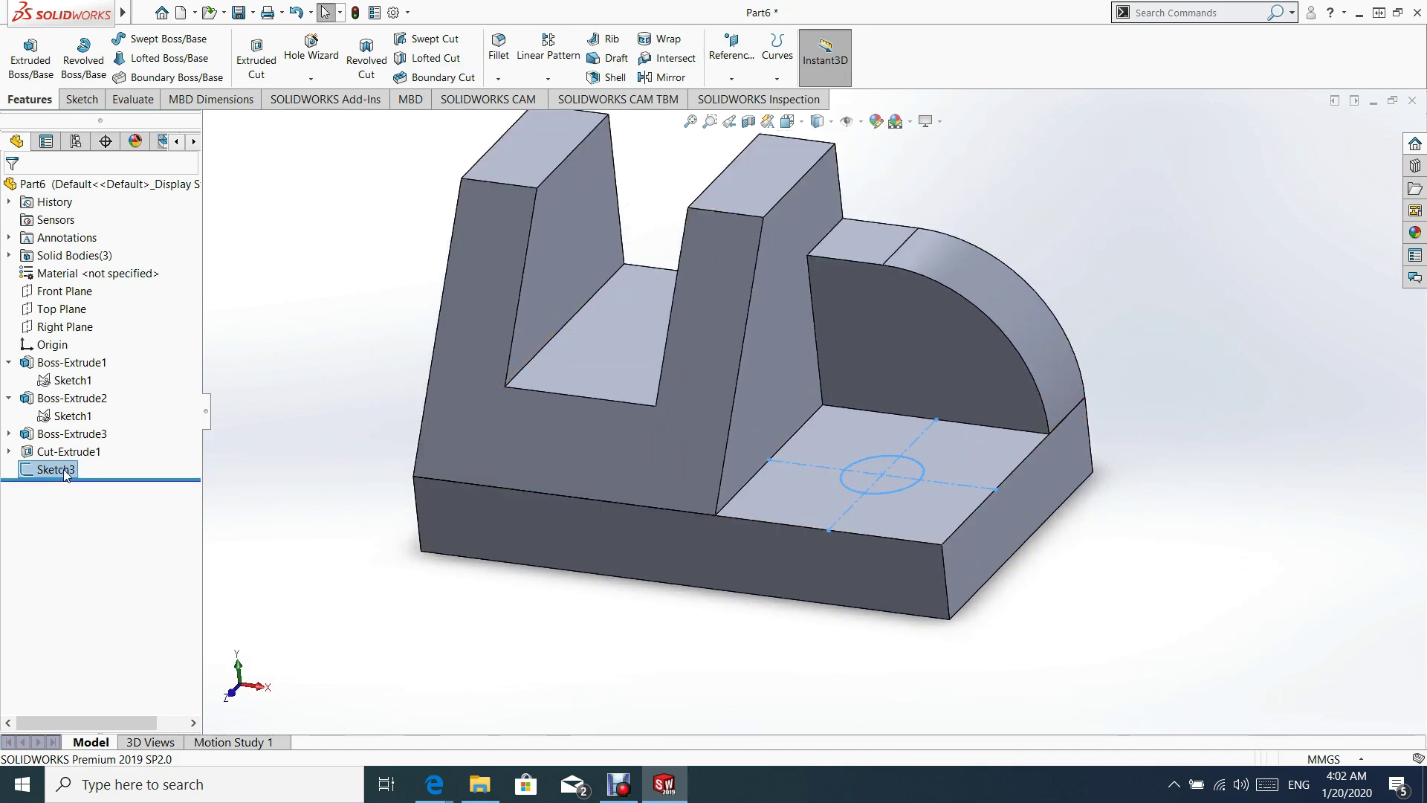
left_click(255, 62)
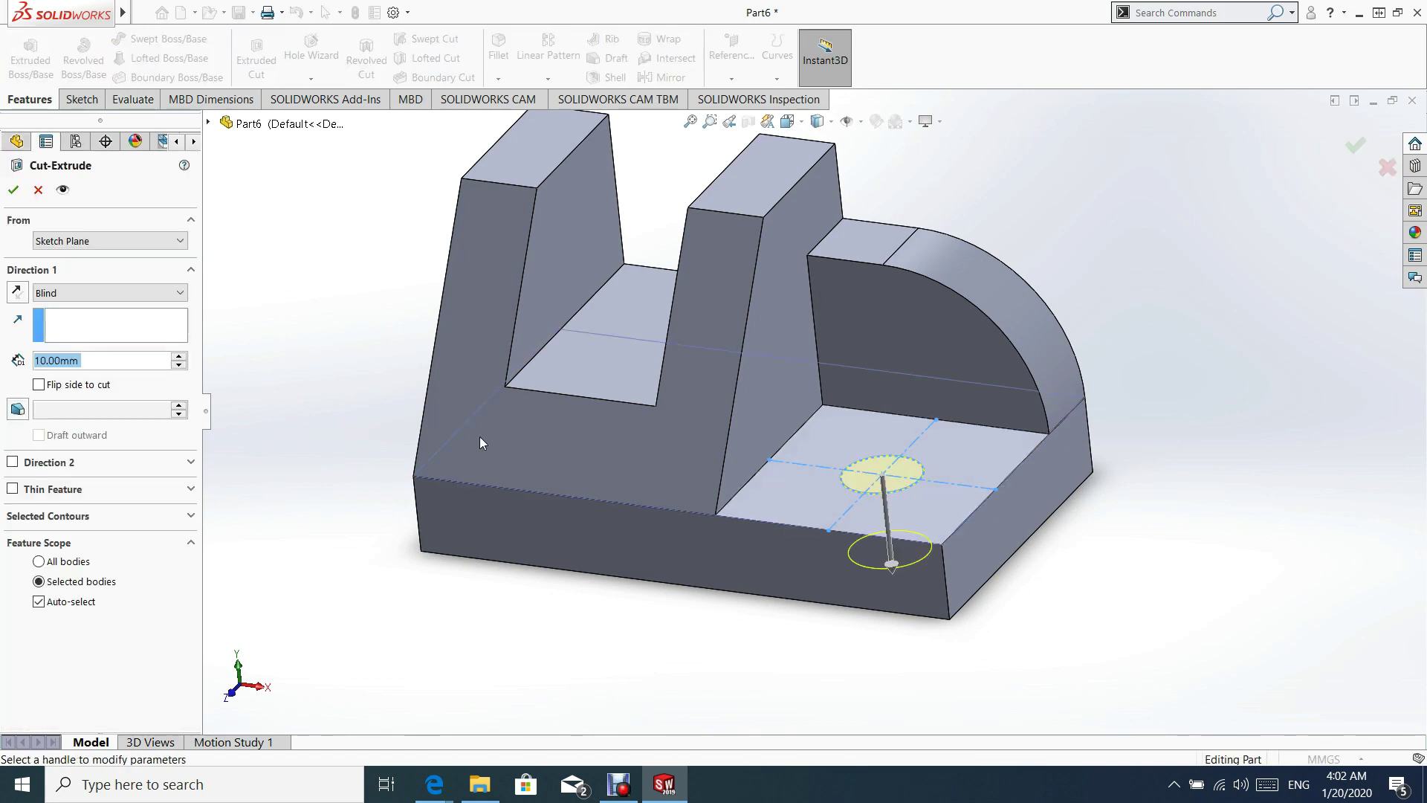
left_click(67, 294)
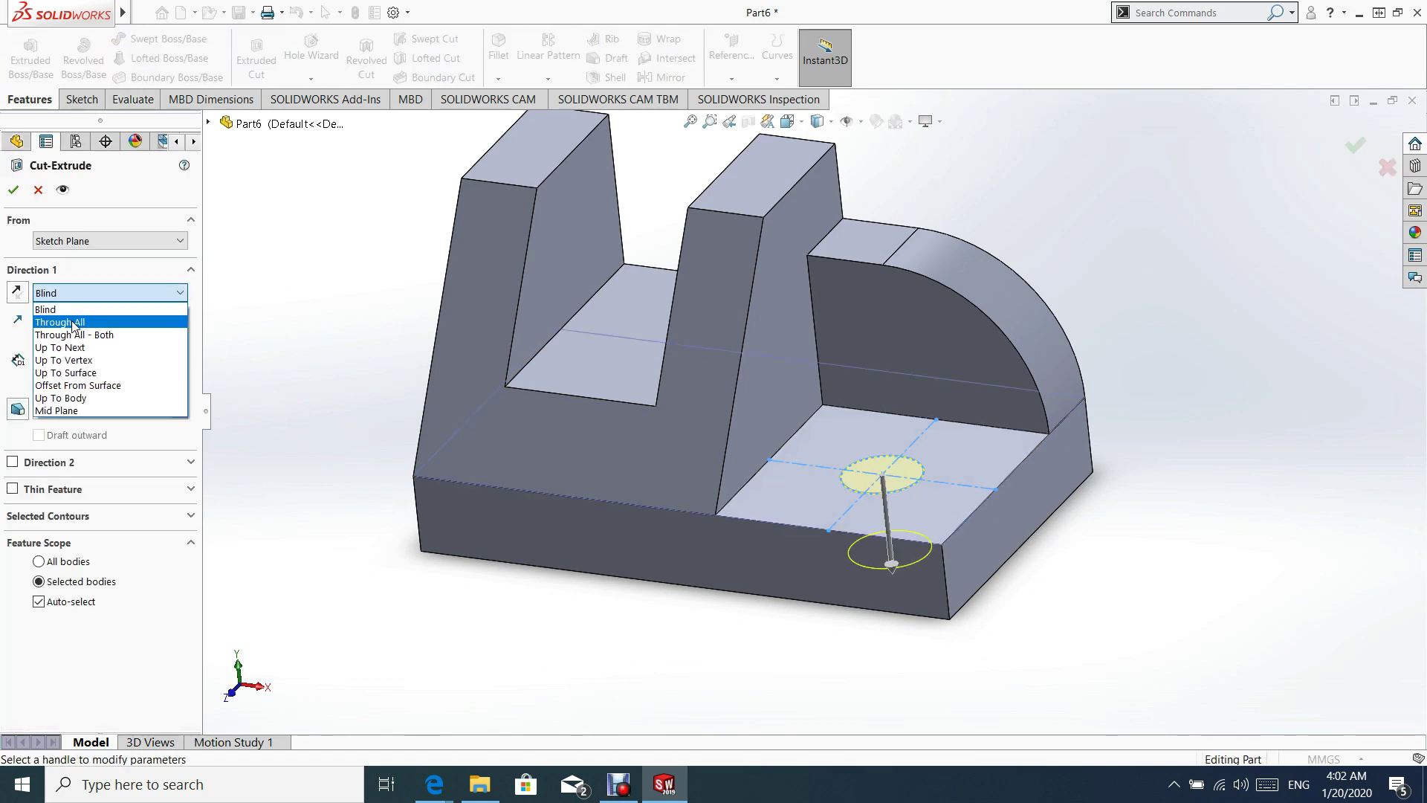
left_click(74, 319)
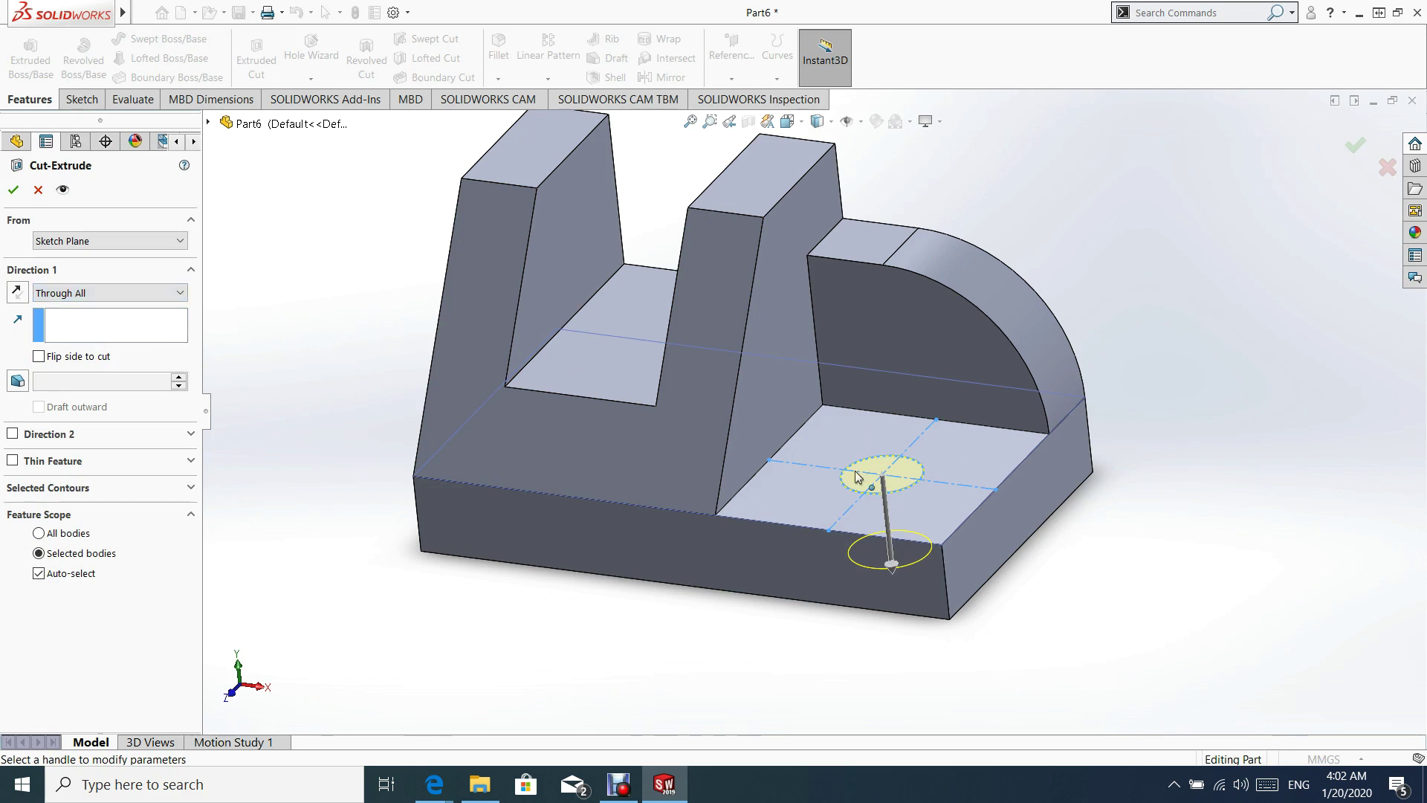
left_click(12, 193)
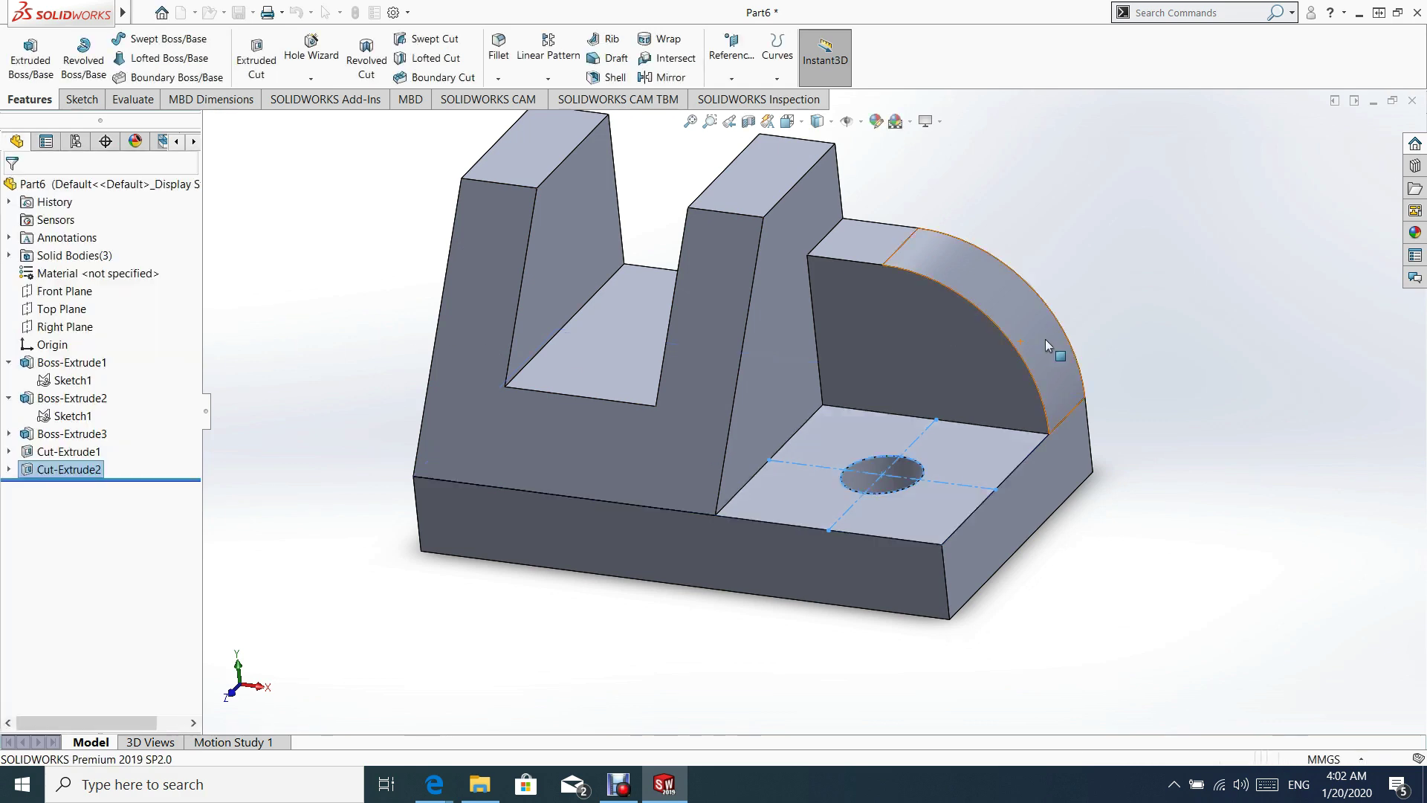
middle_click_drag(814, 249, 920, 310)
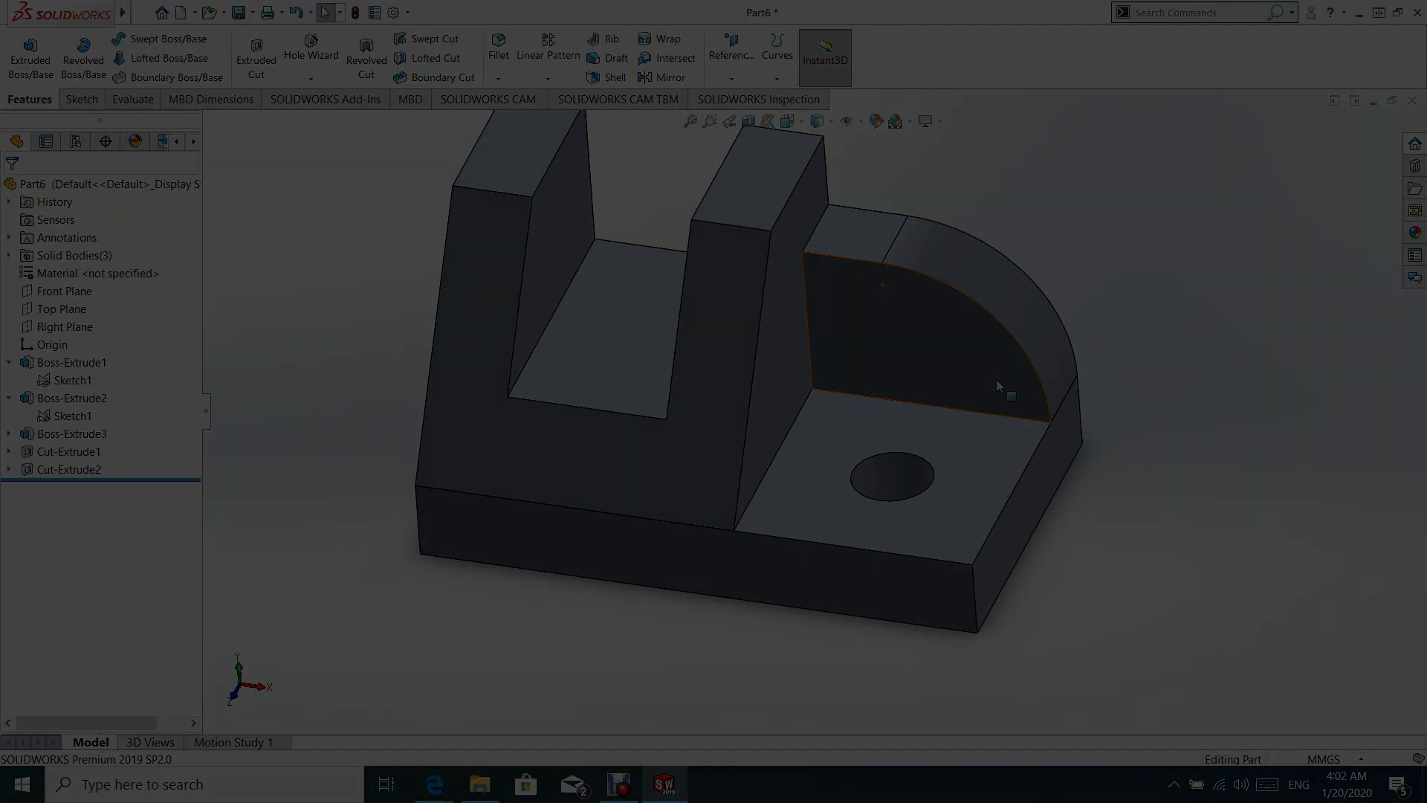